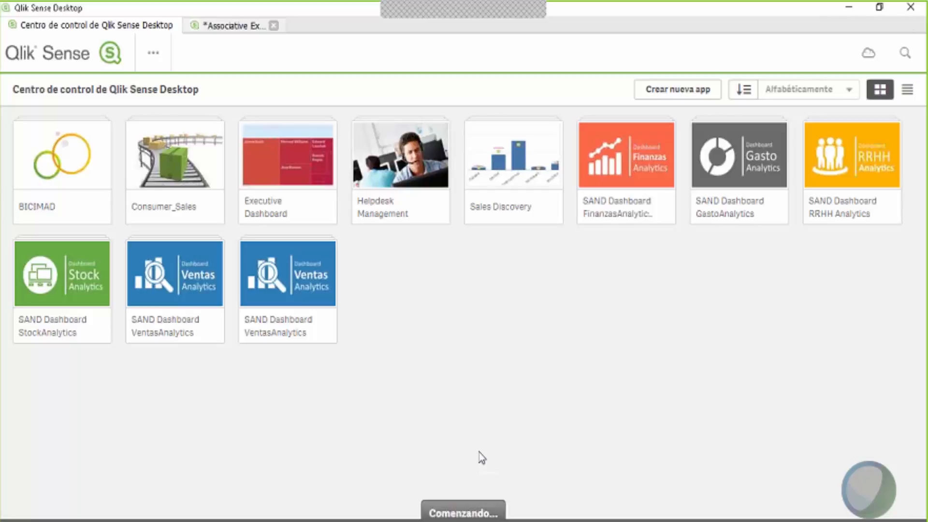
# Step: Bring up the DEMO DATA folder window to review its workshop Excel files, and minimise it again
pyautogui.moveTo(353, 520)
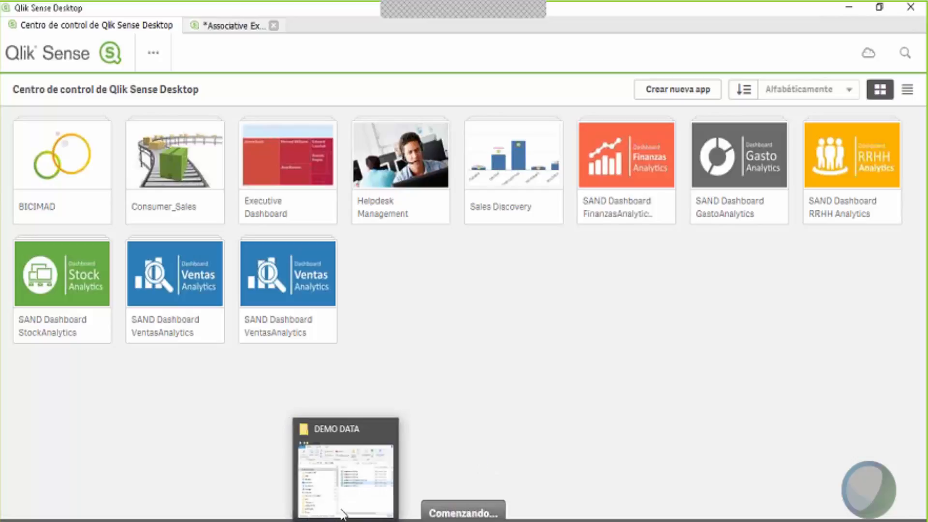
pyautogui.click(346, 478)
pyautogui.moveTo(423, 32); pyautogui.dragTo(606, 51)
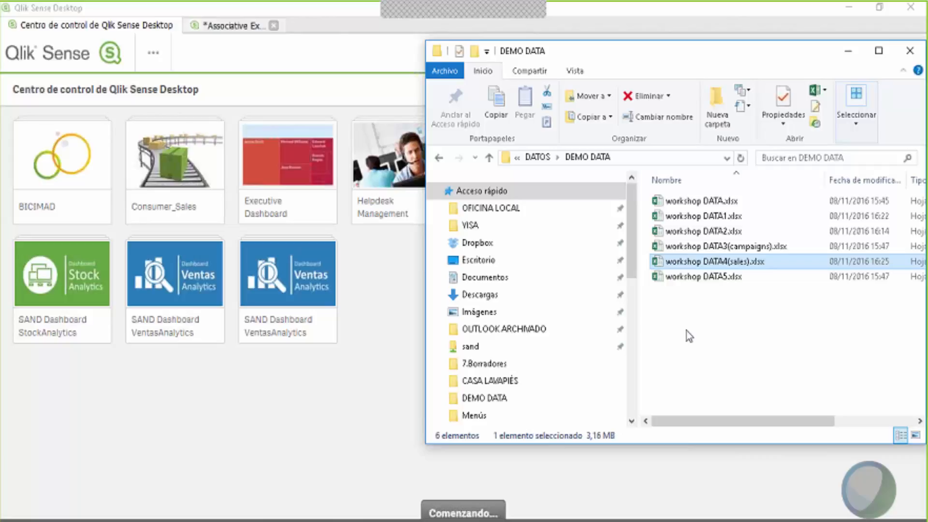
pyautogui.moveTo(773, 63); pyautogui.dragTo(708, 61)
pyautogui.click(788, 48)
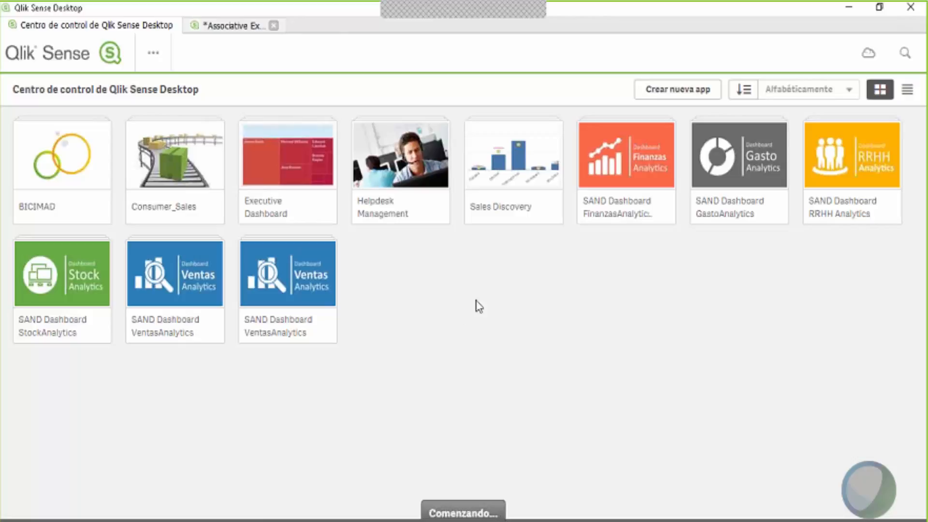
# Step: Create a new app named "tutorial sand 1ª app" and open it
pyautogui.click(702, 96)
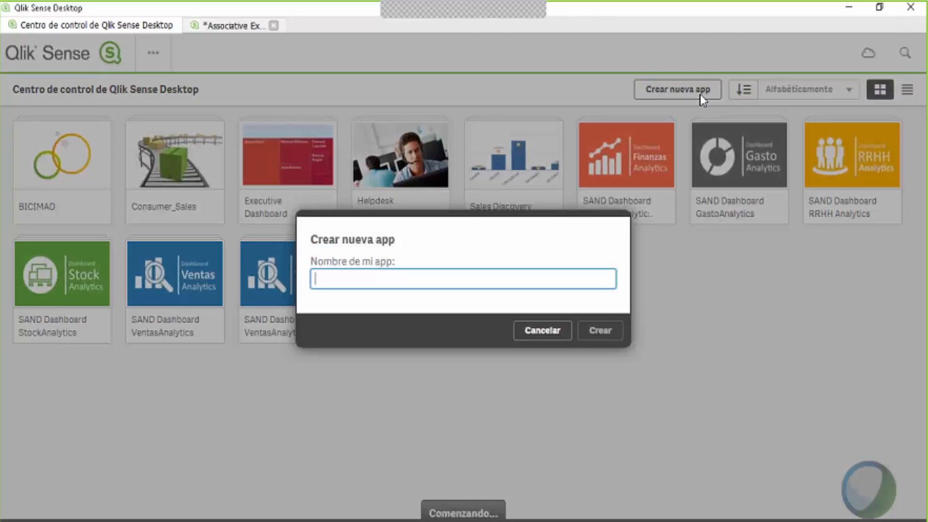
pyautogui.write('tutorial sa')
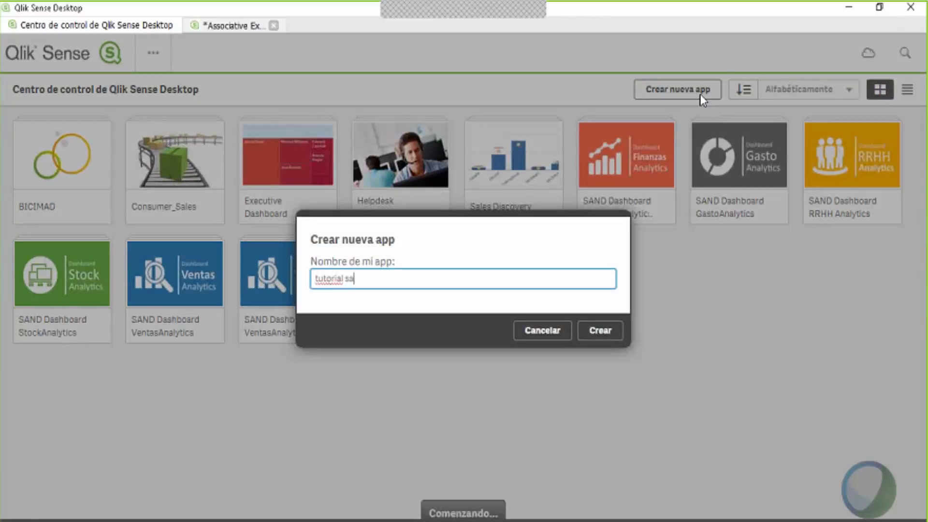
pyautogui.write('nd 1ª app')
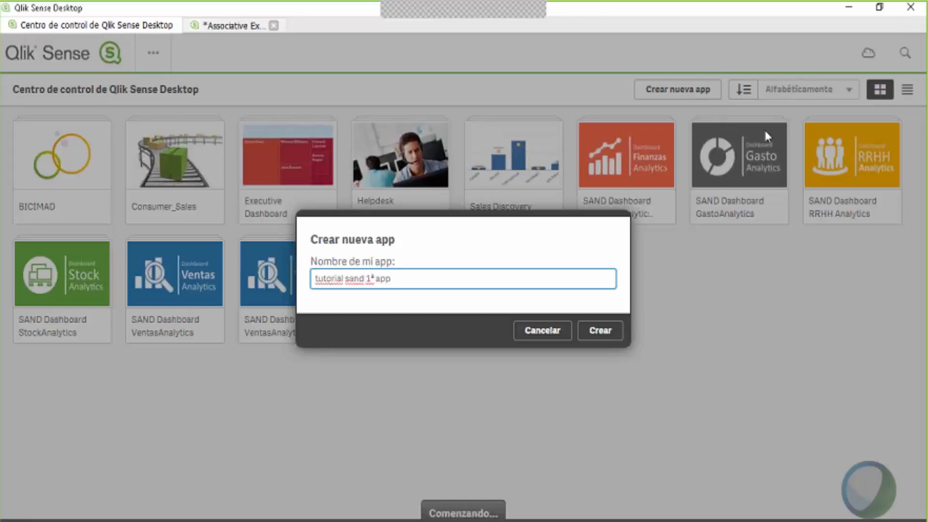
pyautogui.click(609, 333)
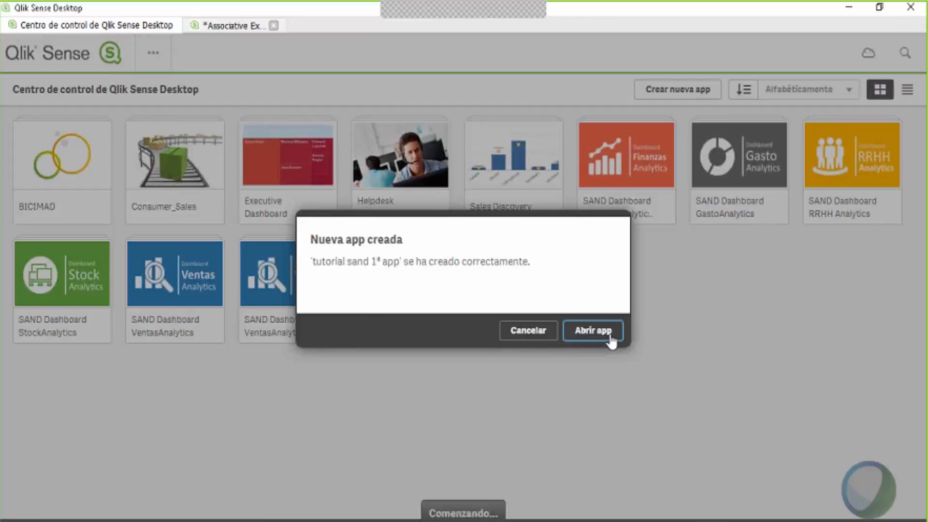
pyautogui.click(611, 337)
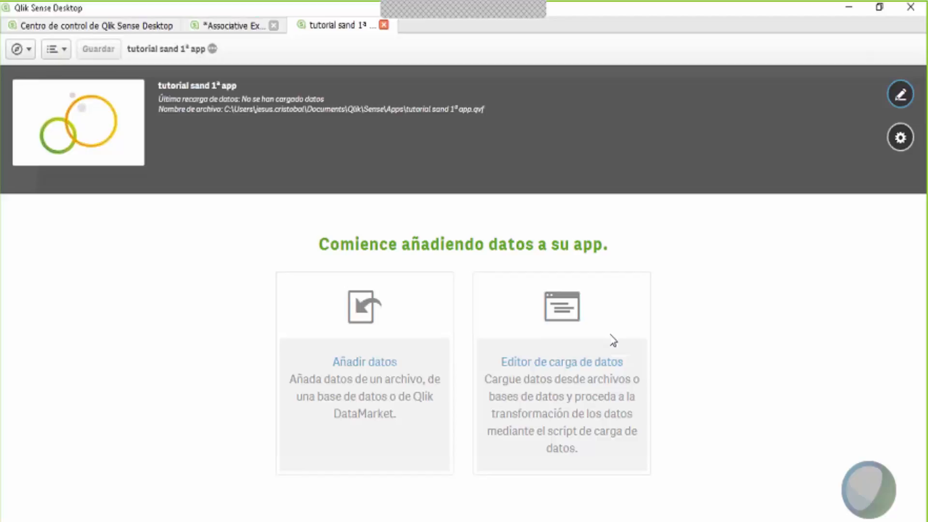
# Step: Open the app's data load editor and check which types of new data connection are offered
pyautogui.click(577, 364)
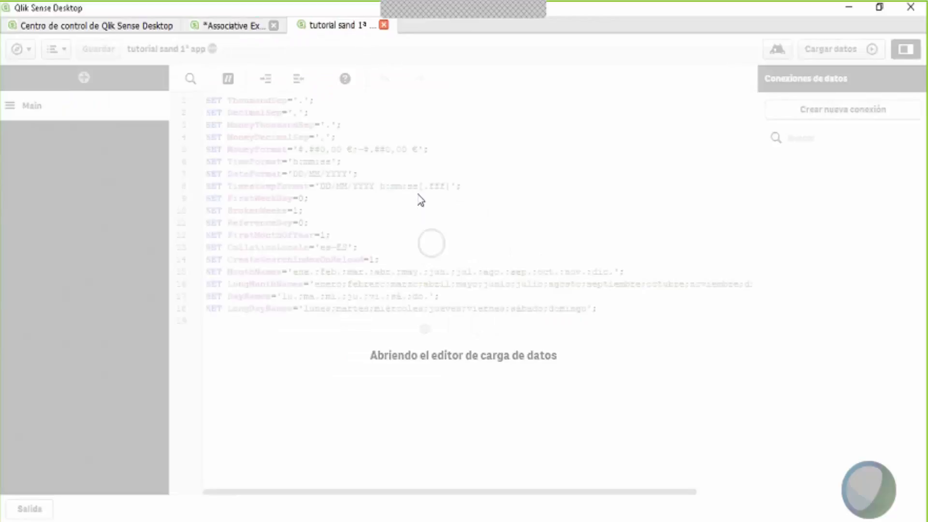
pyautogui.click(830, 119)
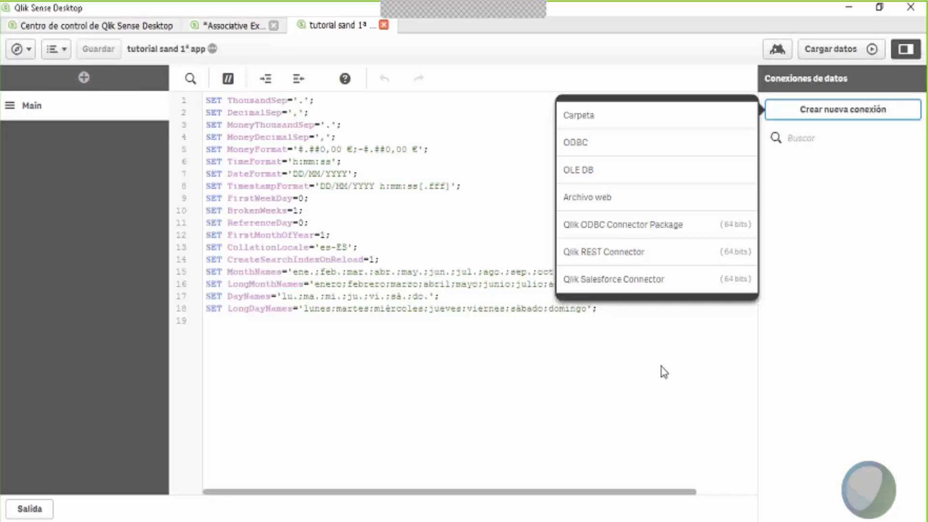
pyautogui.click(664, 372)
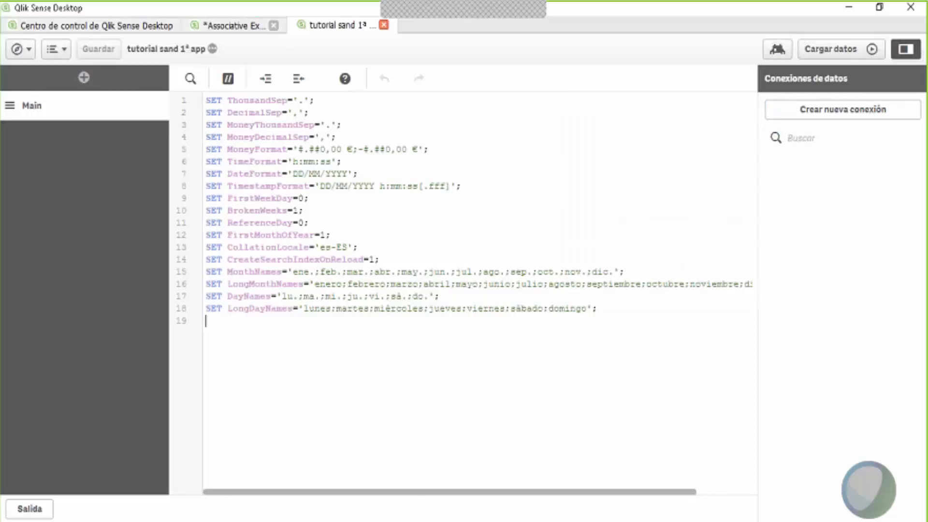
# Step: Bring workshop DATA1.xlsx from the DEMO DATA folder into the app as a data source and minimise the folder window
pyautogui.hotkey('alt', 'Tab')
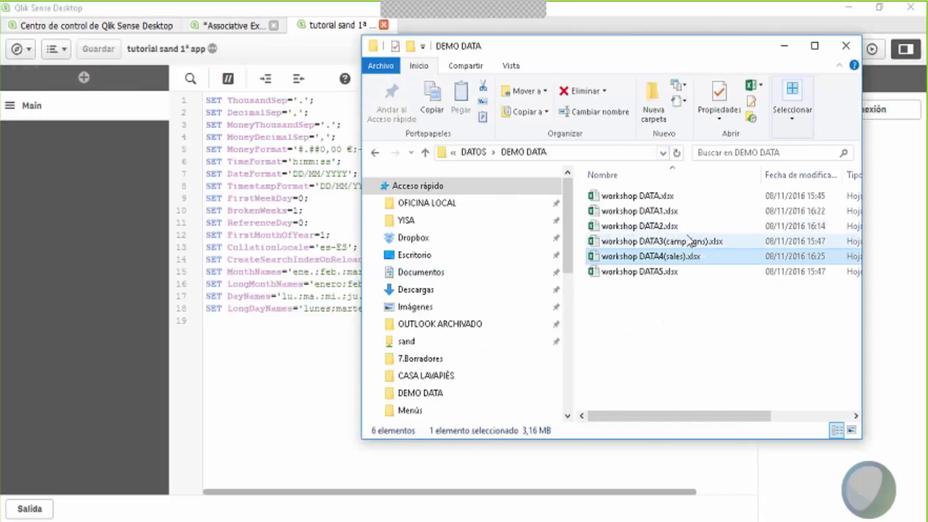
pyautogui.click(655, 212)
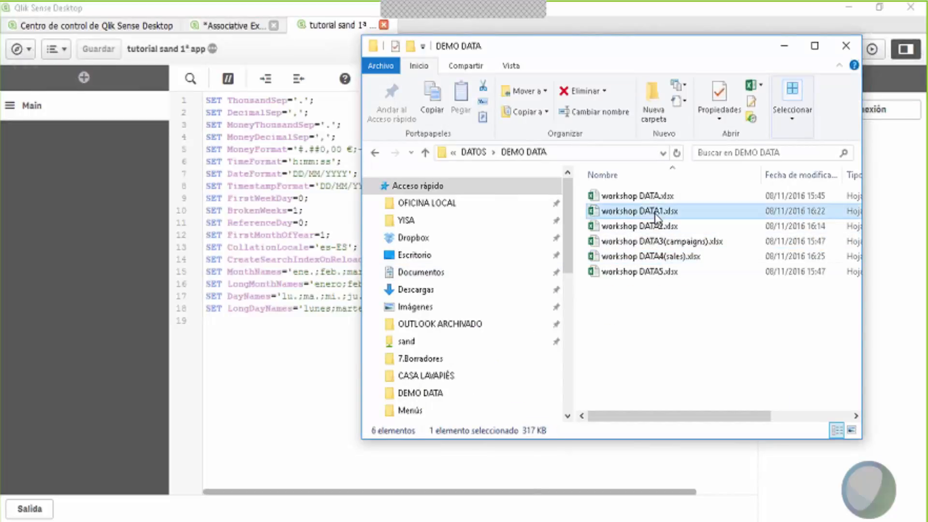
pyautogui.moveTo(656, 216); pyautogui.dragTo(210, 302)
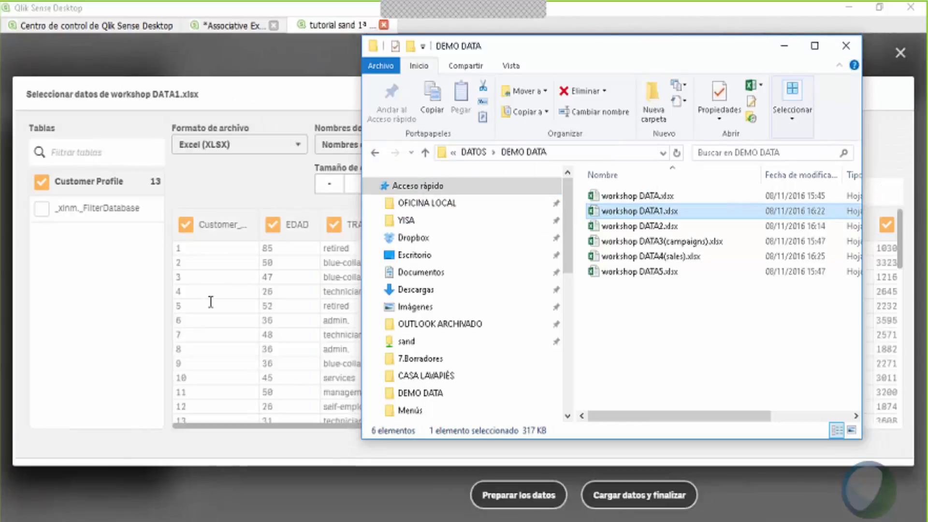
pyautogui.click(785, 48)
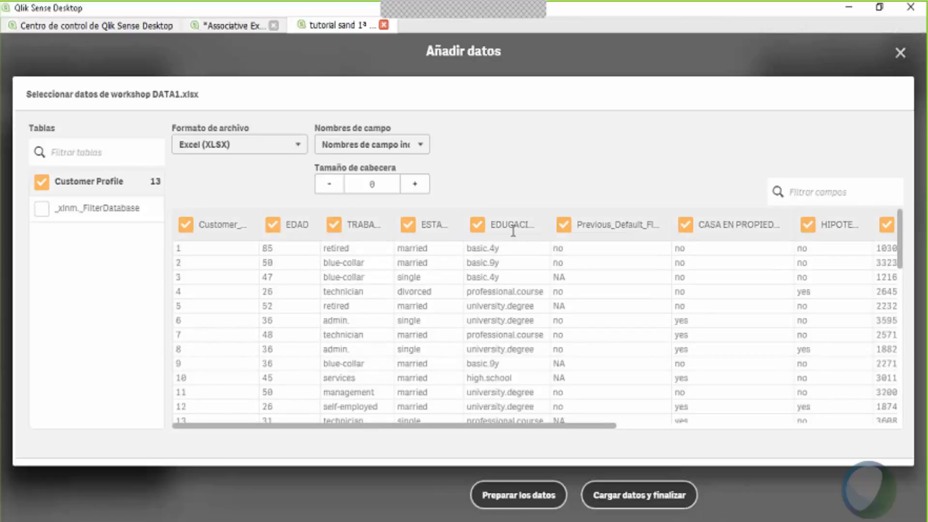
# Step: Review the fields of the Customer Profile table, load the data with all of them selected and finish
pyautogui.moveTo(586, 427); pyautogui.dragTo(790, 416)
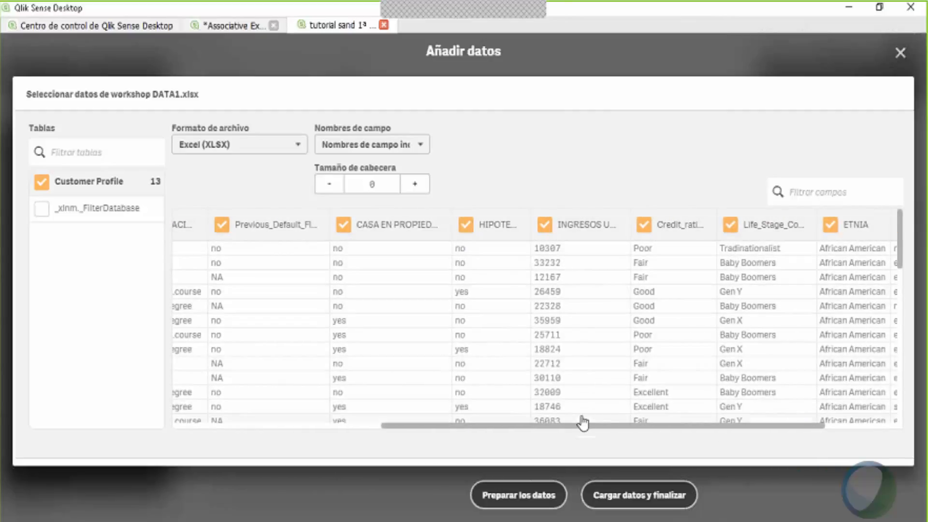
pyautogui.moveTo(581, 430); pyautogui.dragTo(661, 431)
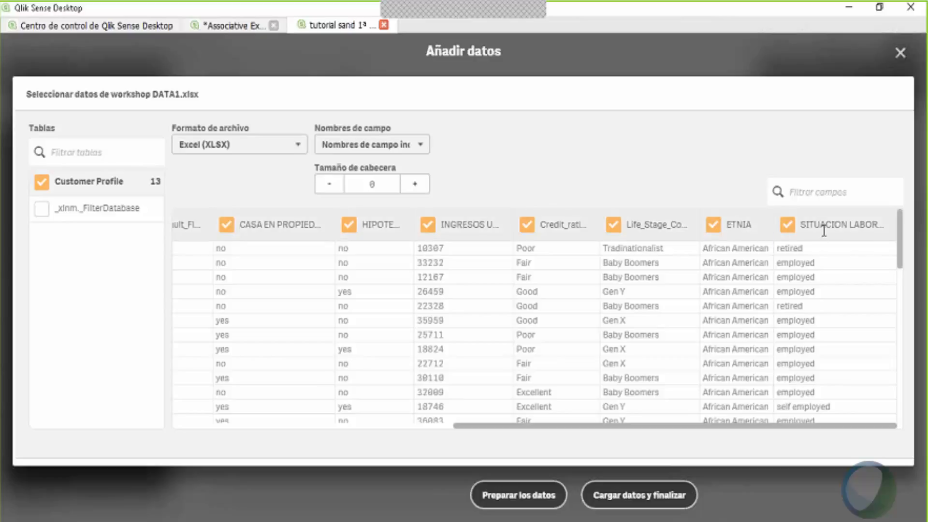
pyautogui.moveTo(900, 264); pyautogui.dragTo(900, 227)
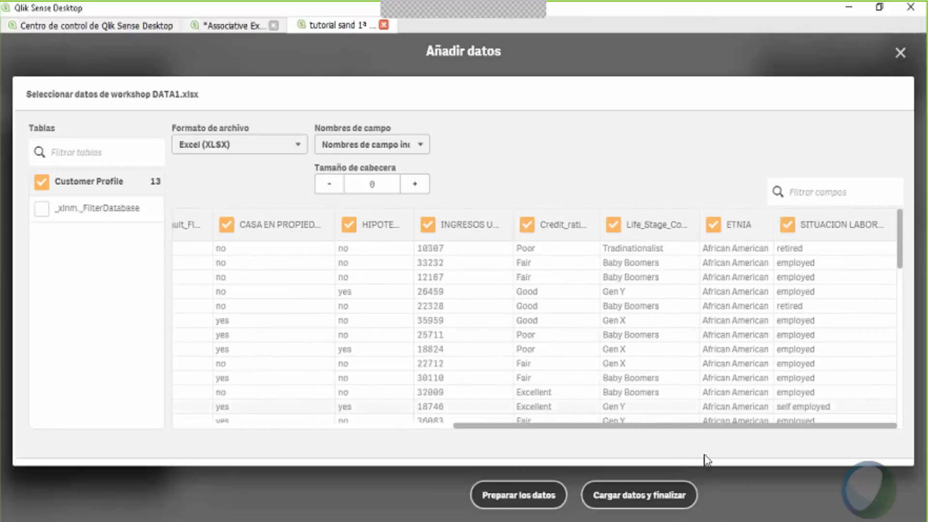
pyautogui.click(656, 503)
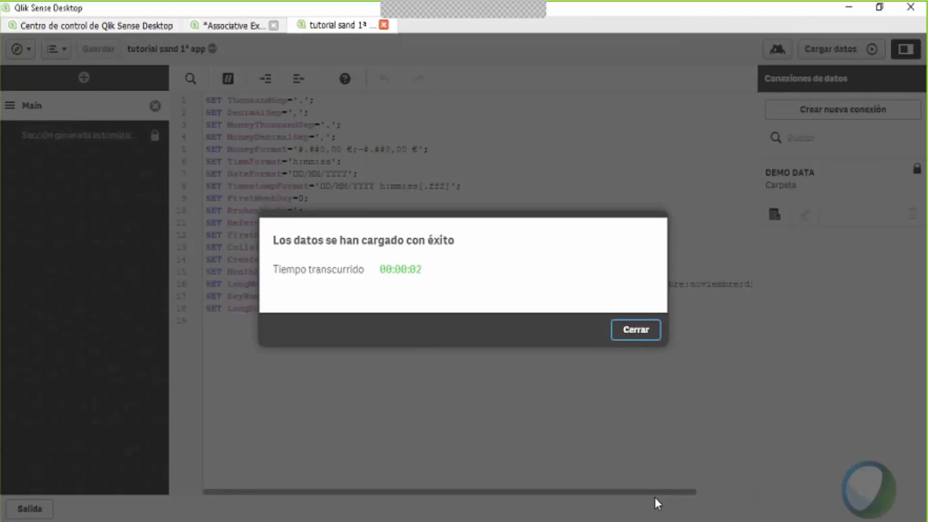
pyautogui.click(636, 333)
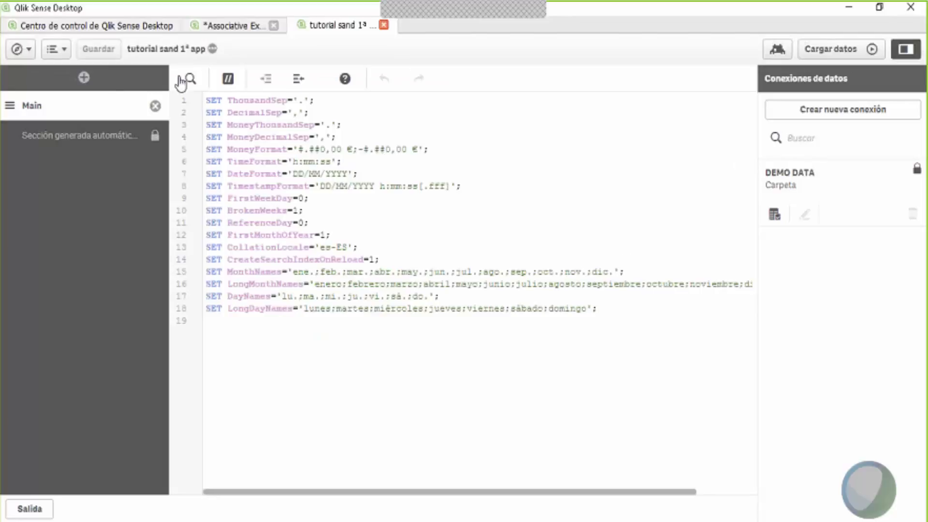
# Step: Open the data model viewer in a separate tab, expand all tables and move the Customer Profile table slightly upward
pyautogui.click(22, 49)
pyautogui.click(201, 170)
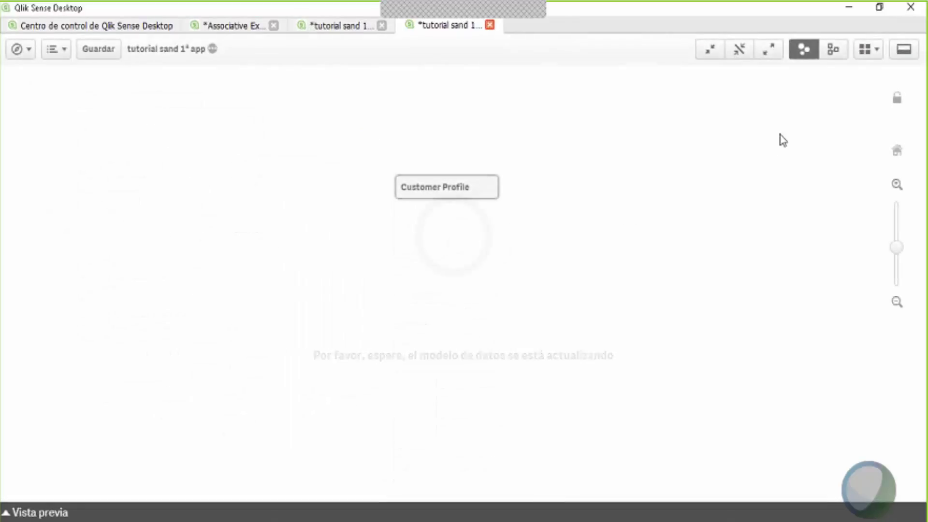
pyautogui.click(768, 49)
pyautogui.moveTo(471, 194); pyautogui.dragTo(464, 140)
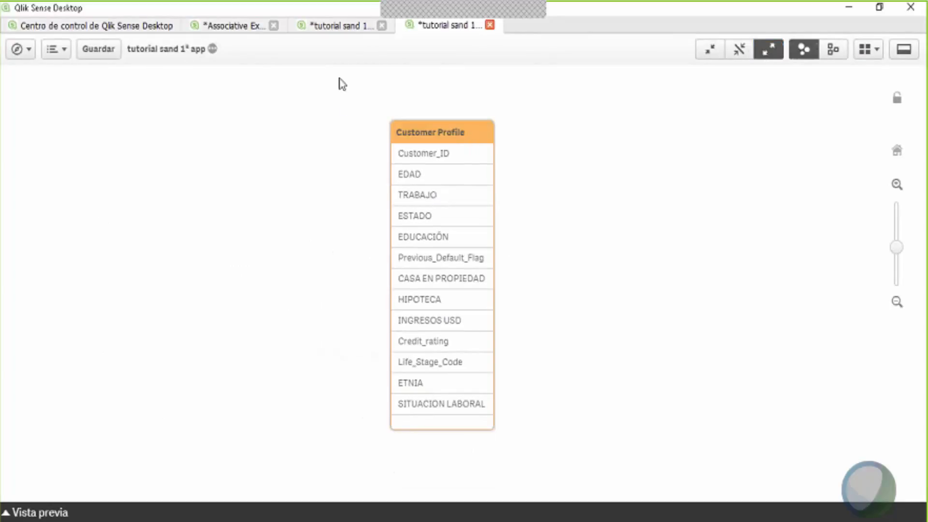
# Step: Go back to the load editor and switch to the app overview, accepting the unsaved-changes warning
pyautogui.click(340, 26)
pyautogui.click(29, 52)
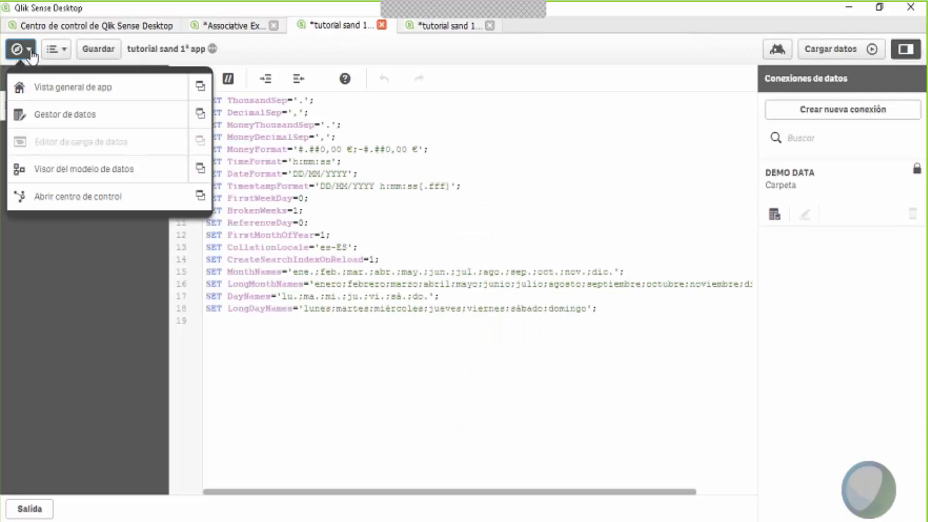
pyautogui.click(76, 93)
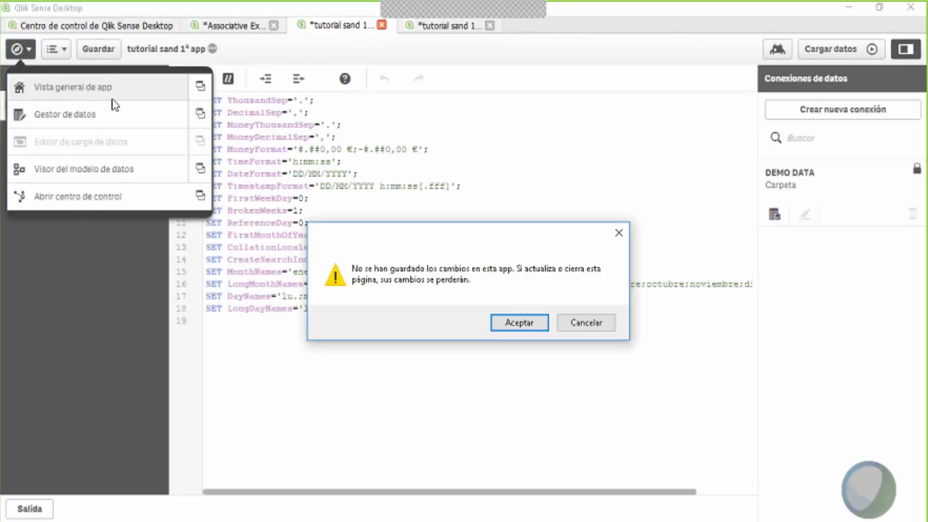
pyautogui.click(513, 324)
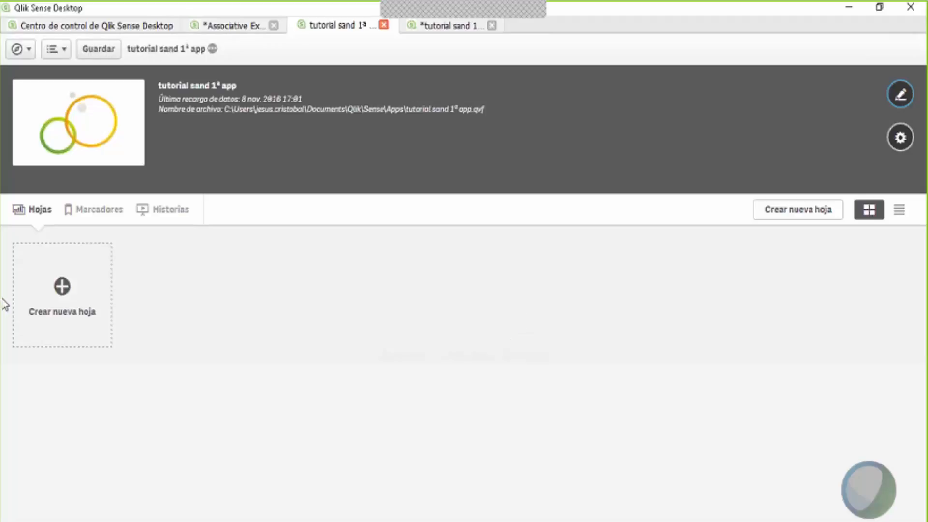
# Step: Create a new sheet titled "uno, etnia" and open it
pyautogui.click(63, 289)
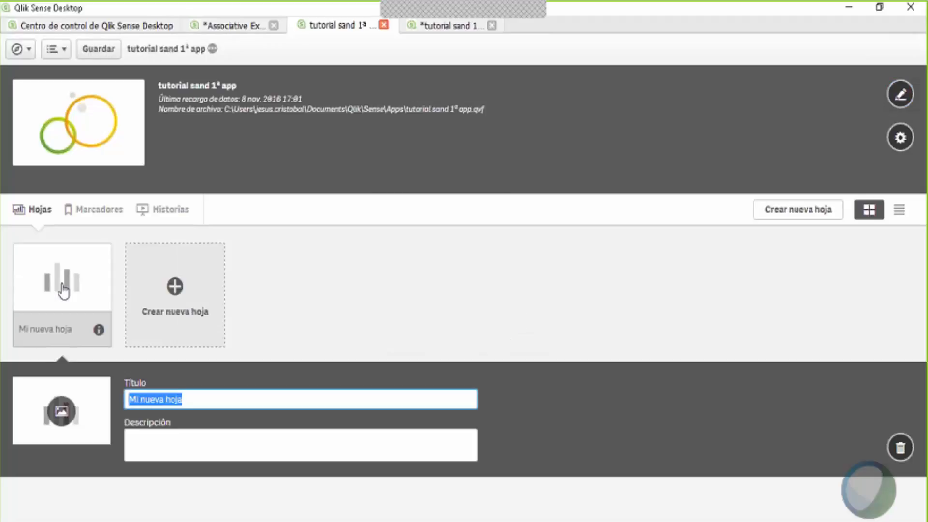
pyautogui.write('uno')
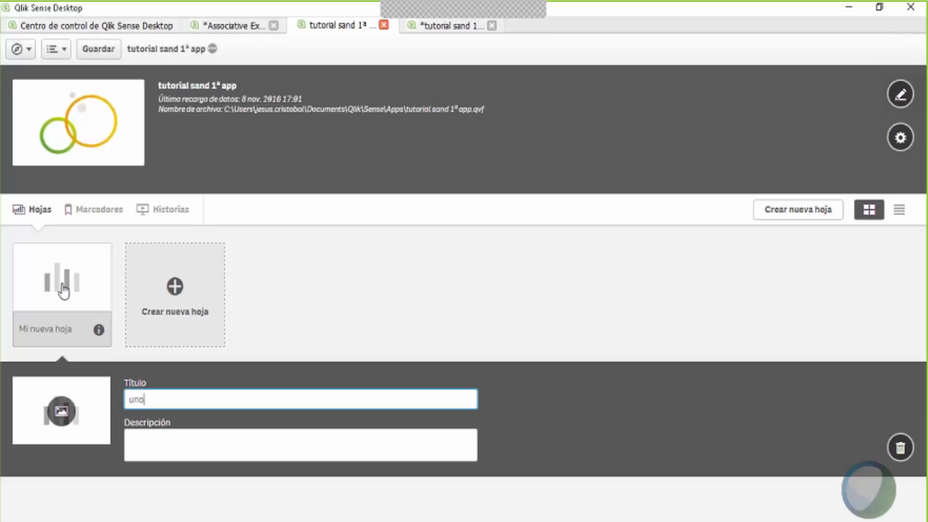
pyautogui.write(', etnia')
pyautogui.press('Return')
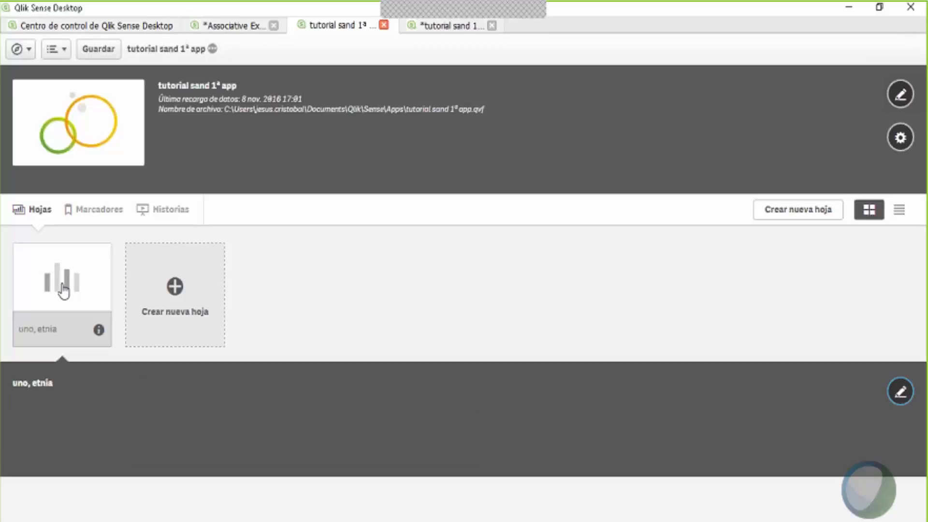
pyautogui.click(63, 291)
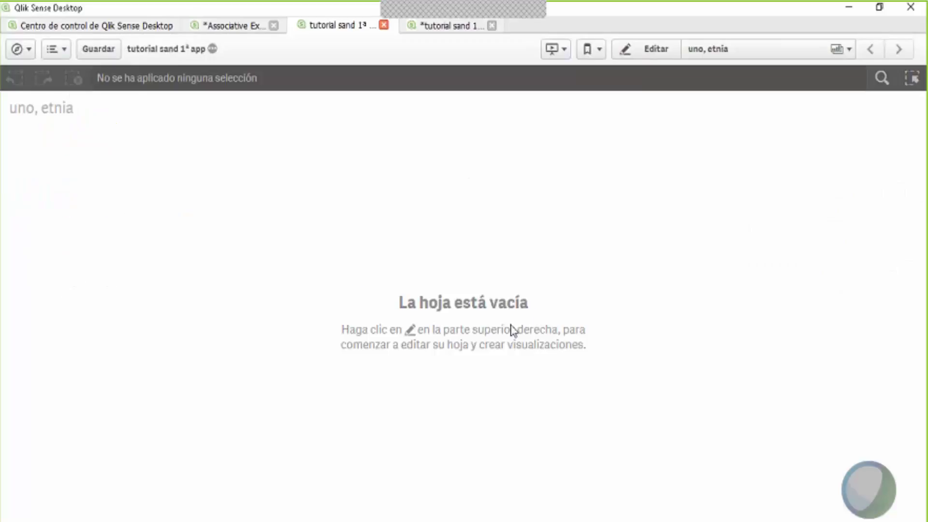
# Step: Edit the sheet and add the EDAD field as a filter pane along its left edge, narrowed to about a quarter of the width
pyautogui.click(656, 57)
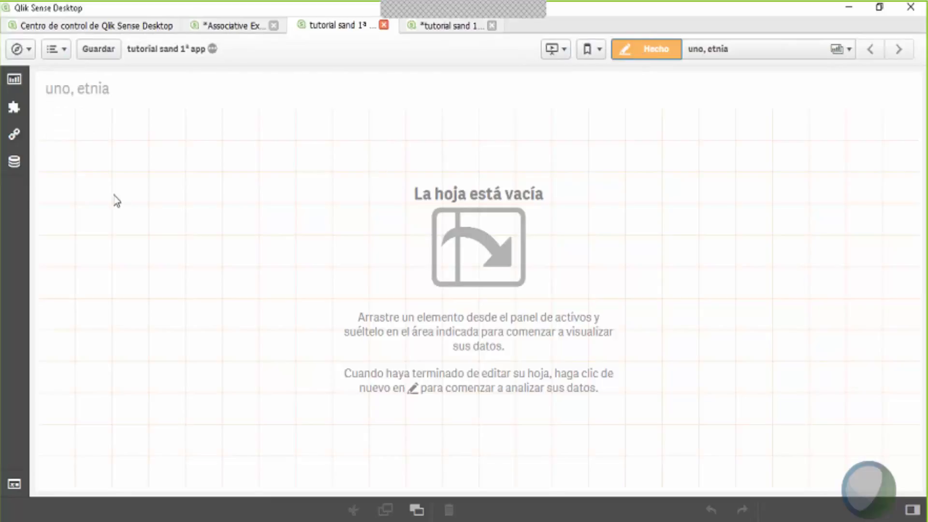
pyautogui.click(14, 164)
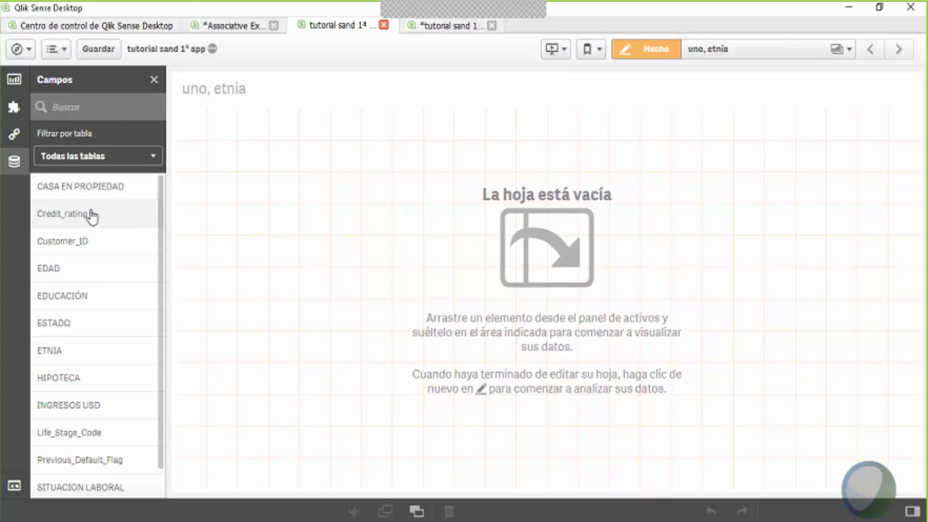
pyautogui.scroll(-1, 161, 251)
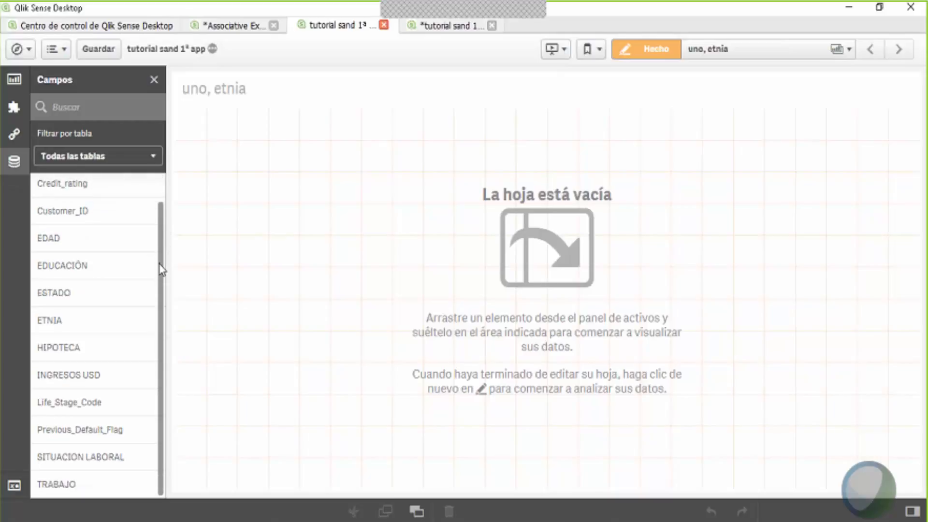
pyautogui.scroll(1, 160, 244)
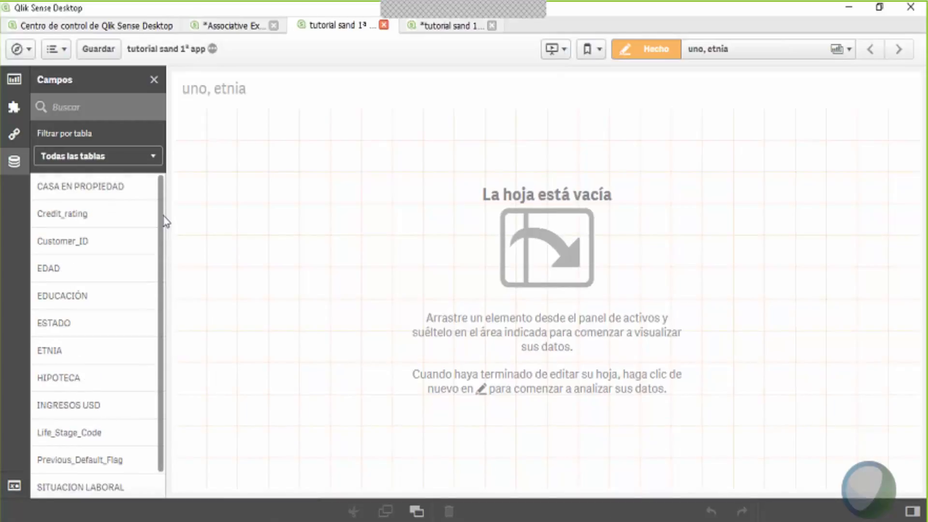
pyautogui.click(263, 309)
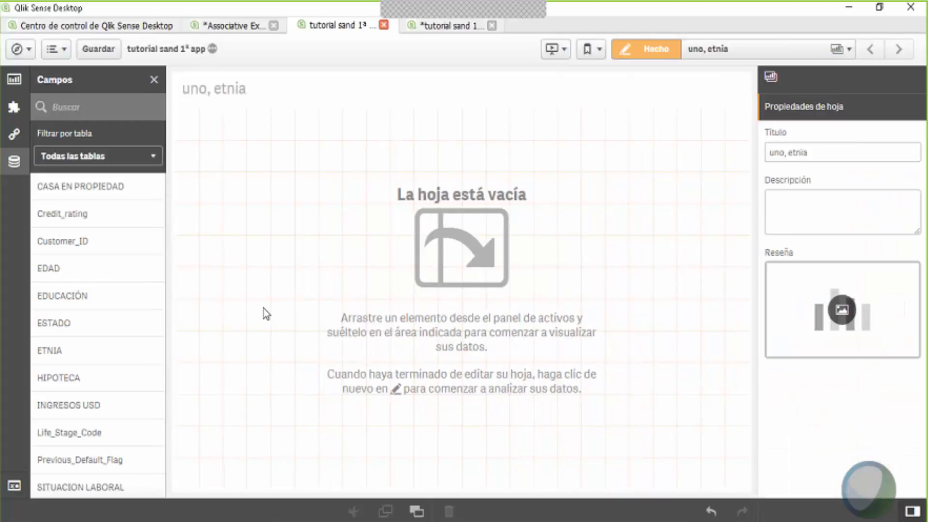
pyautogui.moveTo(96, 271); pyautogui.dragTo(234, 157)
pyautogui.moveTo(460, 299); pyautogui.dragTo(329, 275)
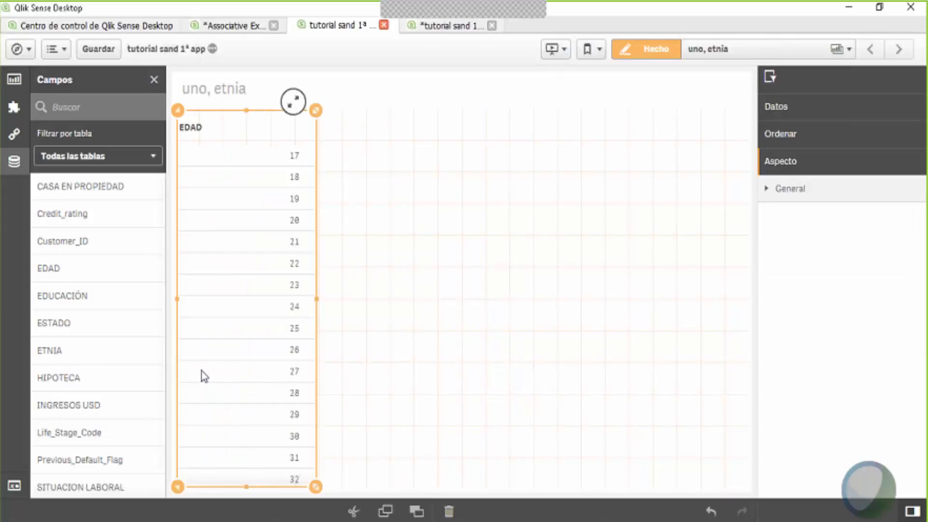
# Step: Add the EDUCACIÓN, ESTADO, ETNIA and SITUACION LABORAL fields to the filter pane containing EDAD
pyautogui.moveTo(83, 300); pyautogui.dragTo(238, 261)
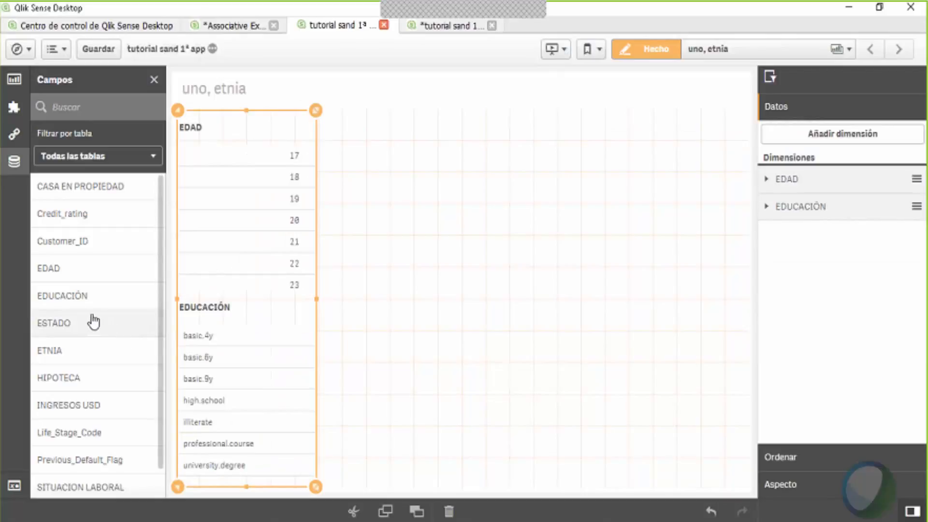
pyautogui.moveTo(85, 327); pyautogui.dragTo(248, 274)
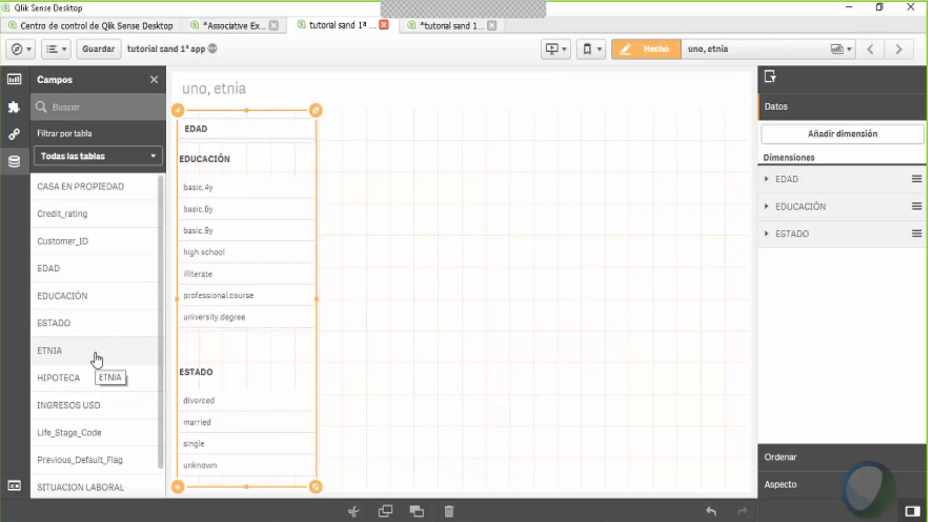
pyautogui.moveTo(91, 353); pyautogui.dragTo(251, 321)
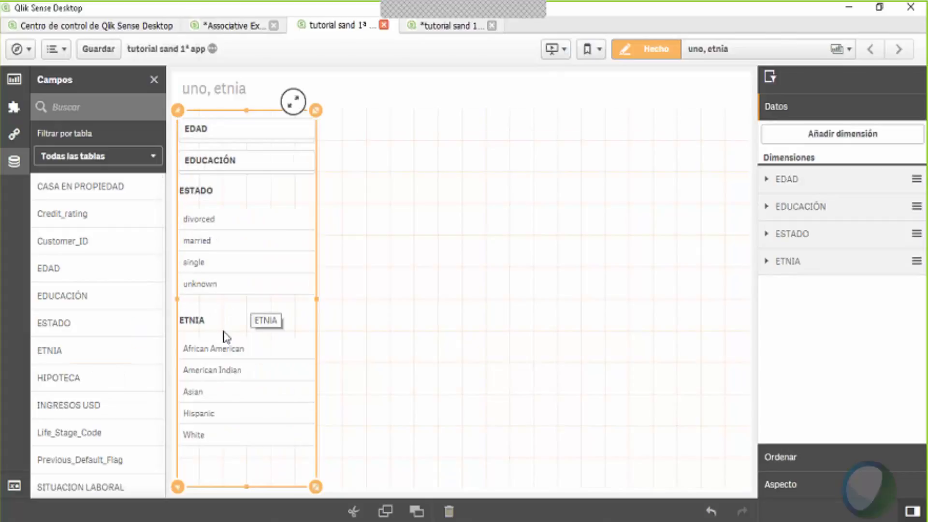
pyautogui.scroll(-1, 93, 373)
pyautogui.moveTo(131, 461); pyautogui.dragTo(247, 375)
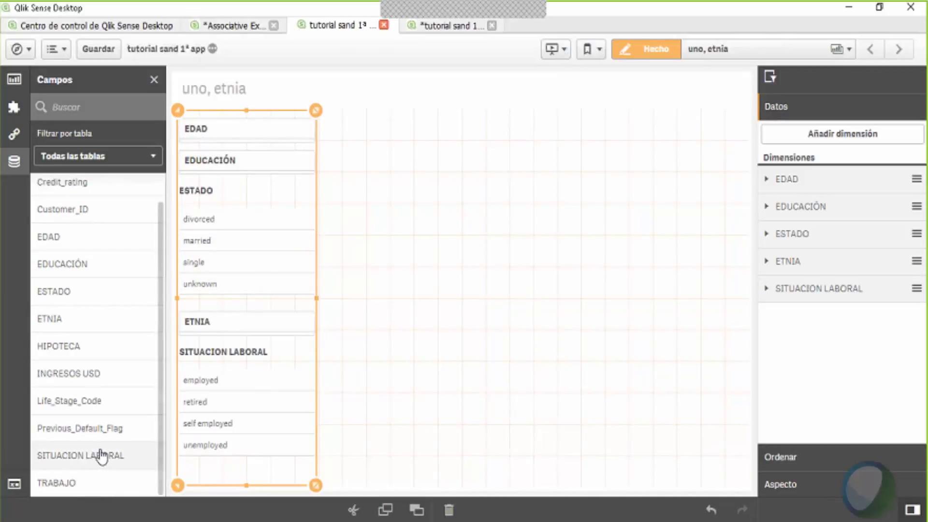
# Step: Undo placing TRABAJO as a separate filter pane, add it to the existing pane and shorten that pane to slightly over half the sheet height
pyautogui.moveTo(93, 483); pyautogui.dragTo(248, 420)
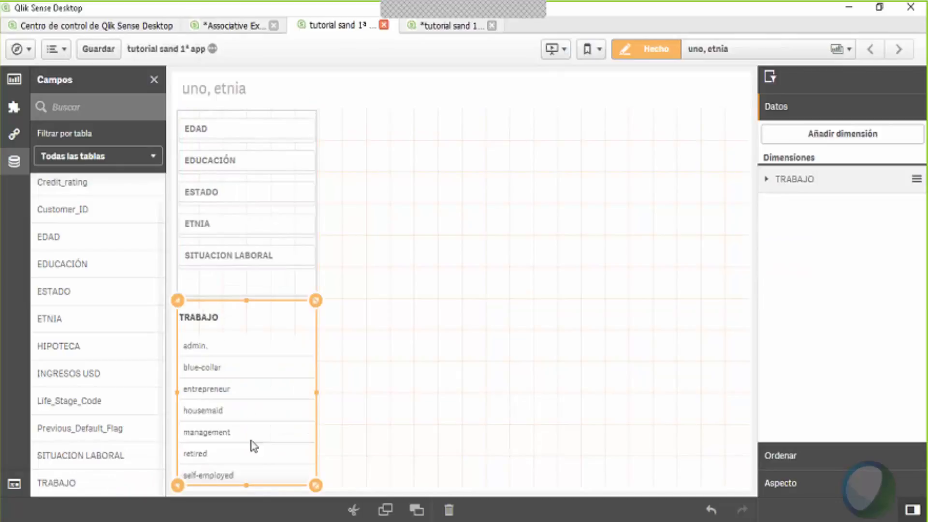
pyautogui.hotkey('ctrl', 'z')
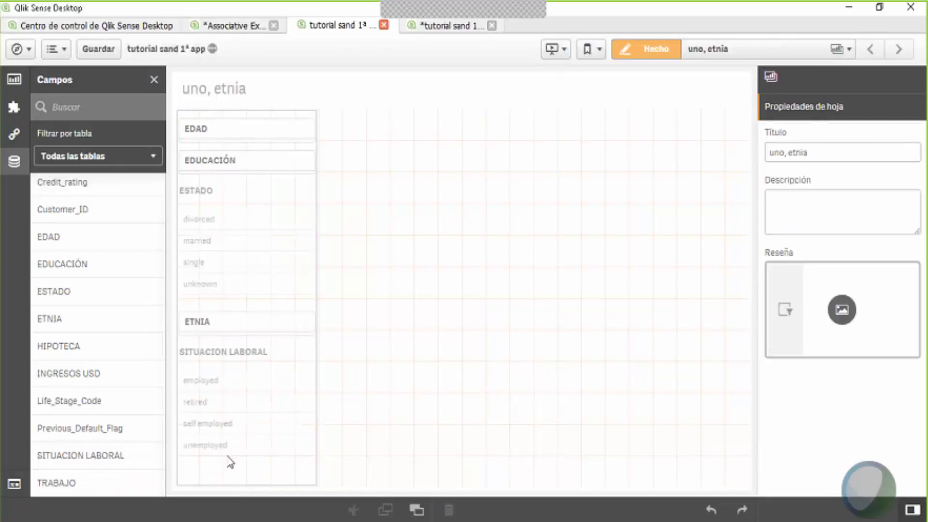
pyautogui.moveTo(140, 481); pyautogui.dragTo(249, 327)
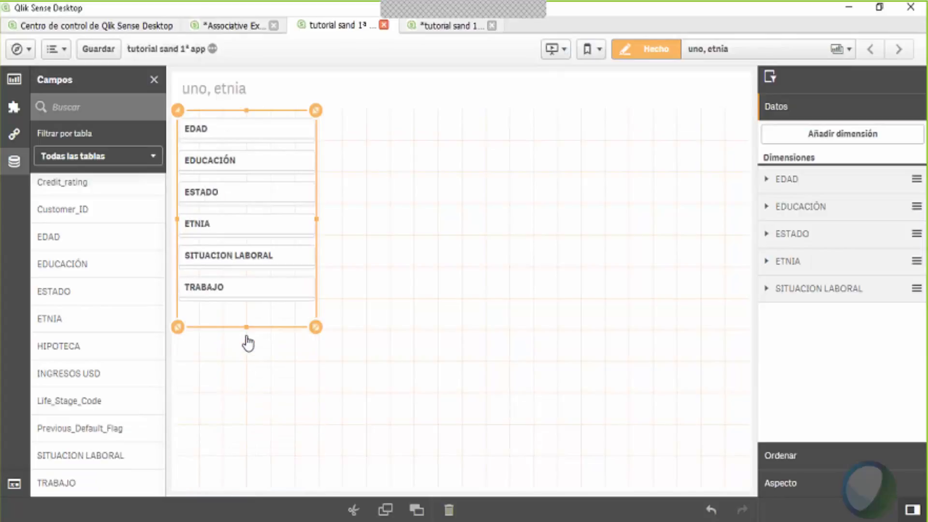
pyautogui.click(279, 386)
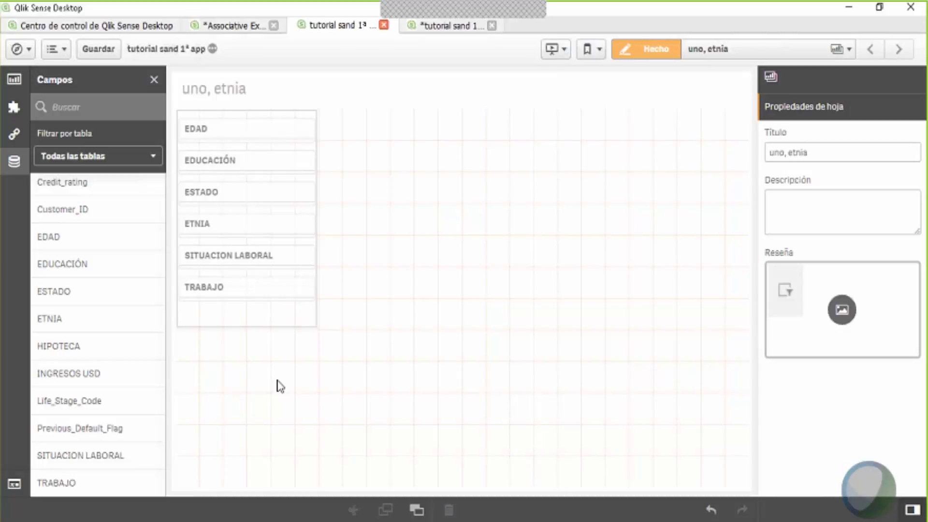
# Step: Add a pie chart beside the filter pane, sized to the same height as the pane
pyautogui.click(14, 79)
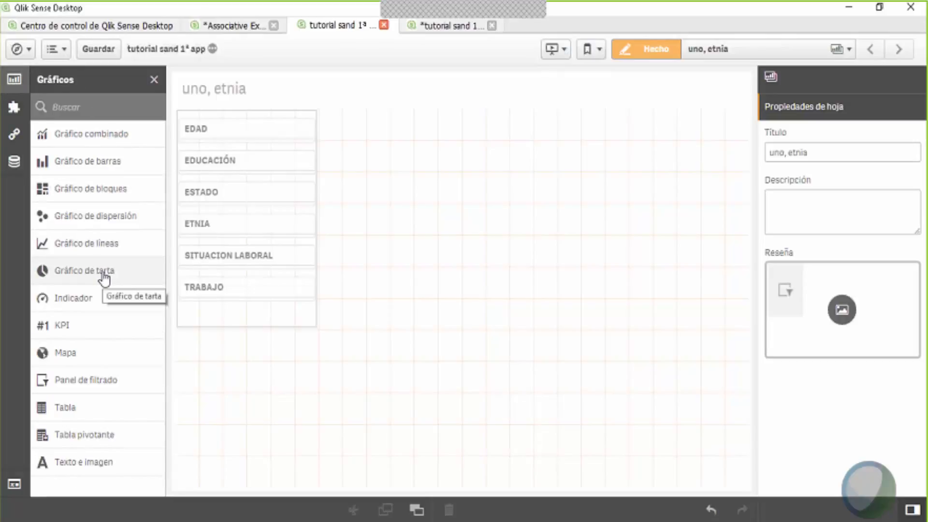
pyautogui.moveTo(106, 278); pyautogui.dragTo(415, 229)
pyautogui.moveTo(530, 485); pyautogui.dragTo(522, 317)
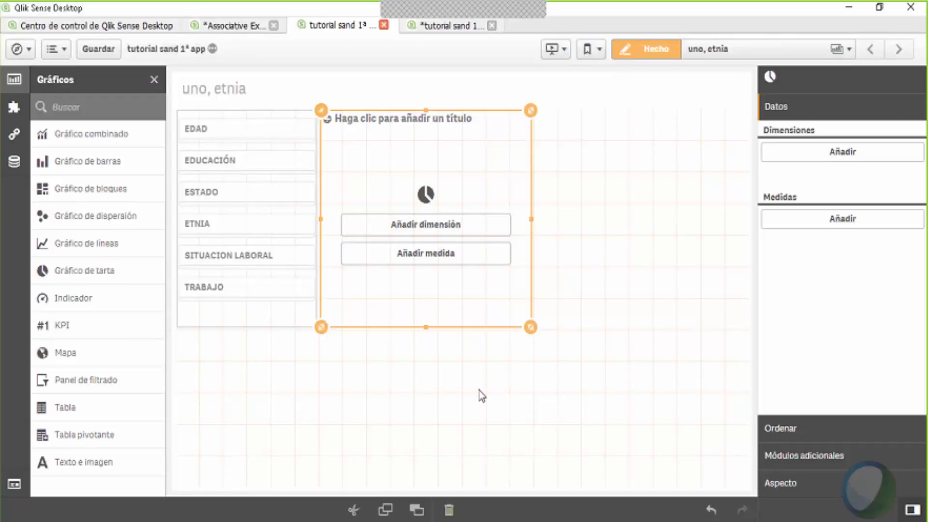
# Step: Give the pie chart the ETNIA dimension and the Count(Customer_ID) measure
pyautogui.click(451, 236)
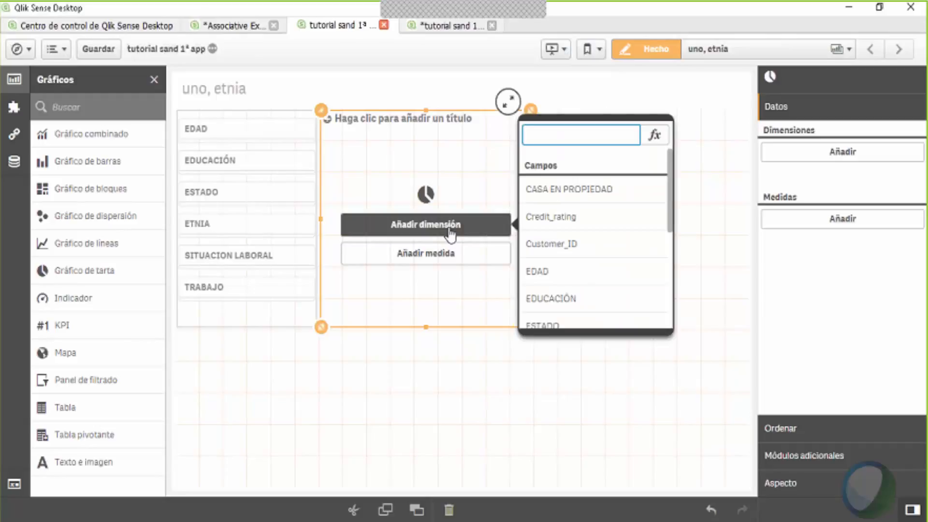
pyautogui.write('et')
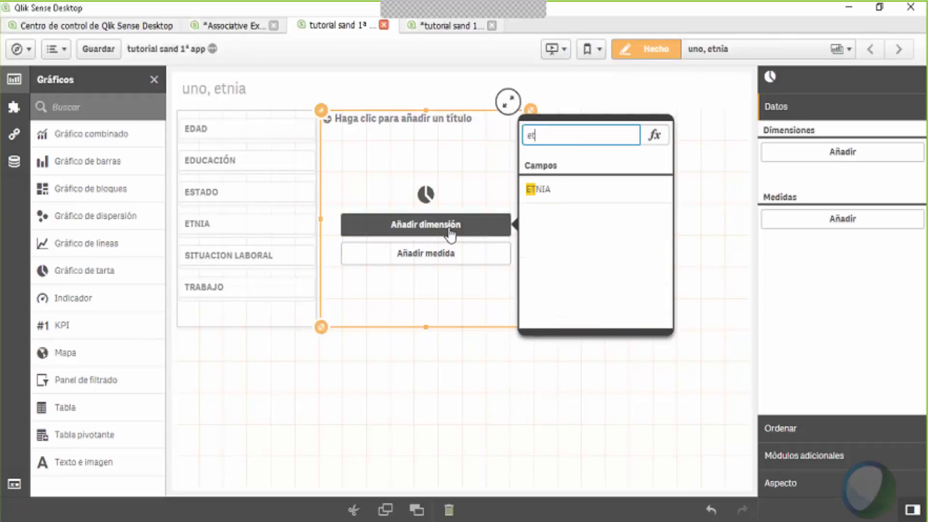
pyautogui.click(577, 192)
pyautogui.click(427, 260)
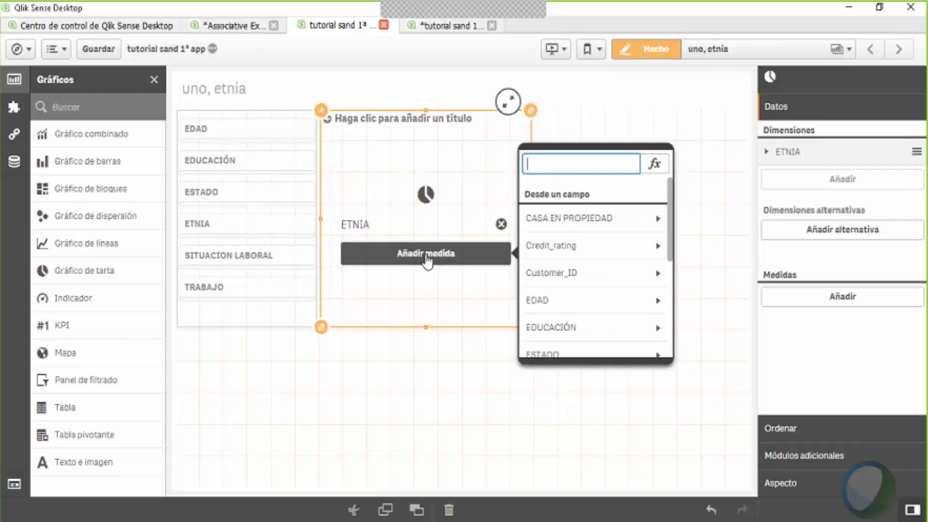
pyautogui.write('c')
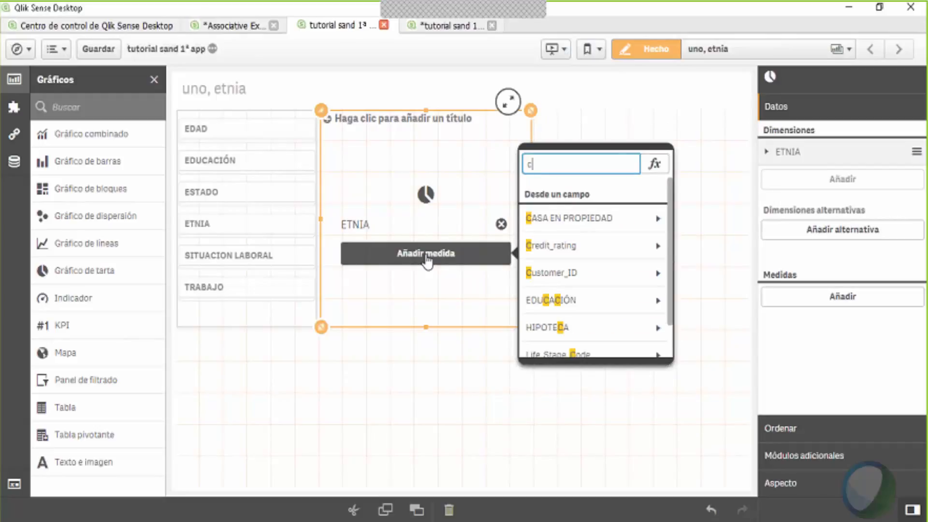
pyautogui.write('u')
pyautogui.click(572, 218)
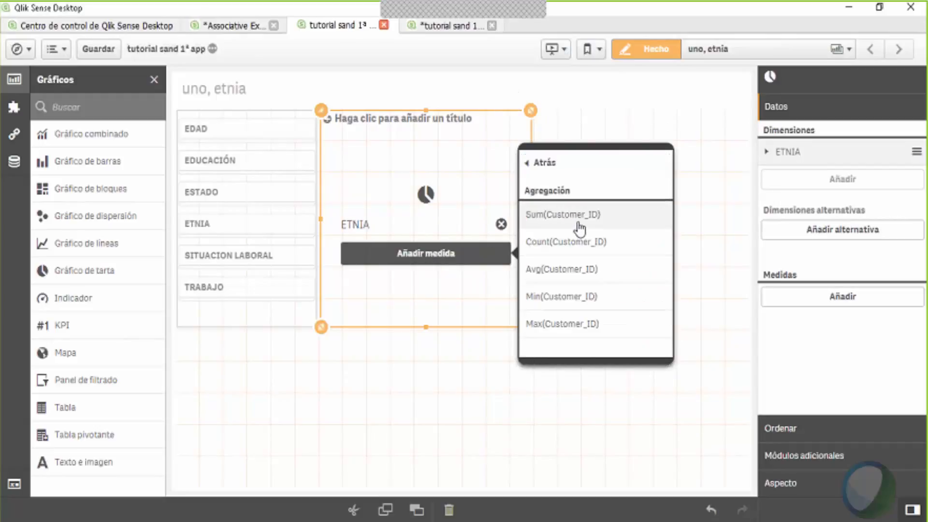
pyautogui.click(575, 249)
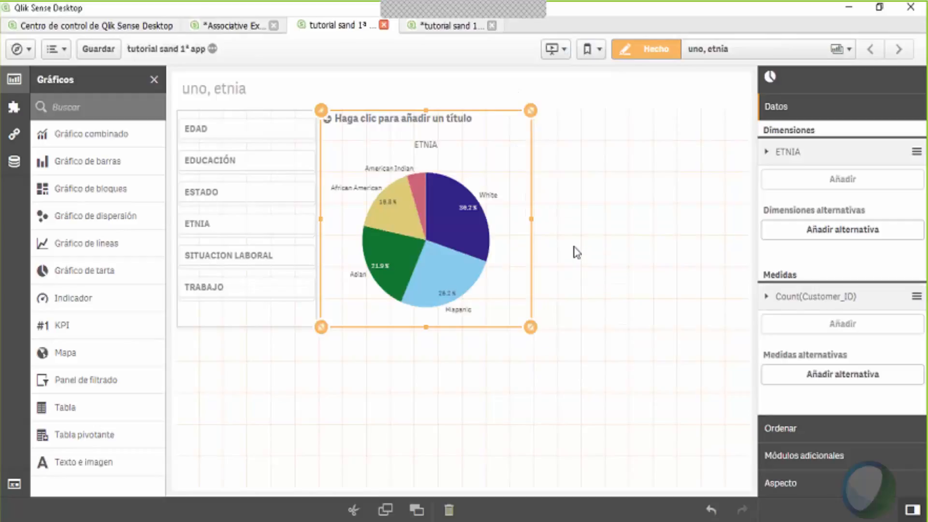
# Step: Finish editing the sheet, try selecting ages 17 to 22 in the EDAD filter and discard the selection
pyautogui.click(656, 52)
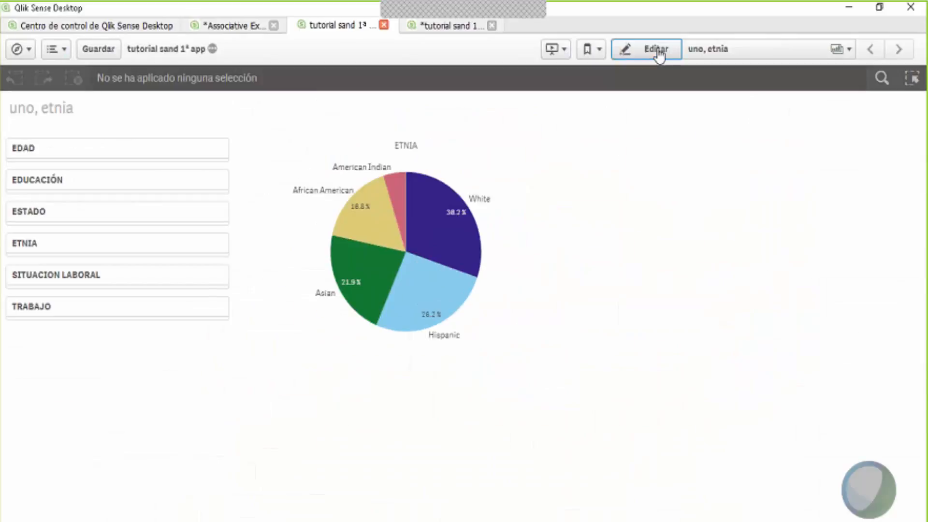
pyautogui.click(173, 156)
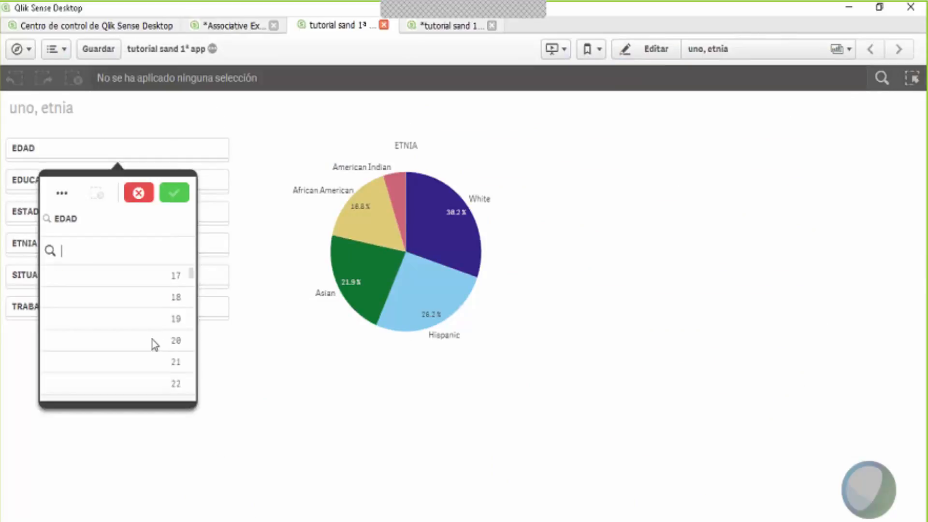
pyautogui.moveTo(163, 287); pyautogui.dragTo(164, 387)
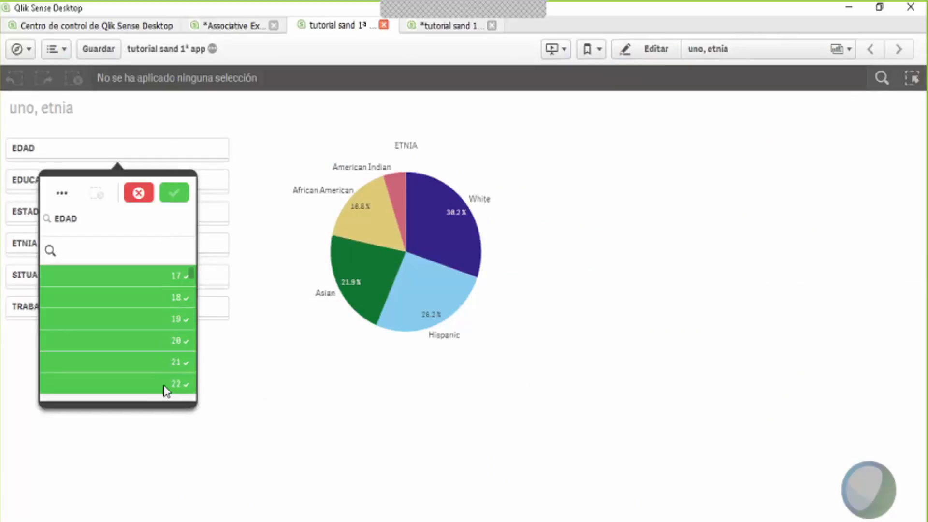
pyautogui.click(139, 193)
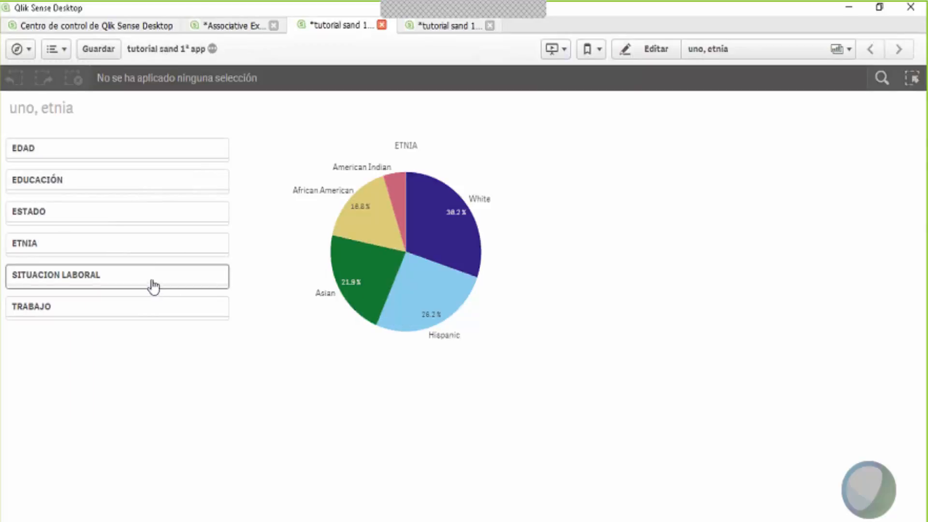
# Step: Try selecting university.degree in the EDUCACIÓN filter and discard the selection
pyautogui.click(156, 183)
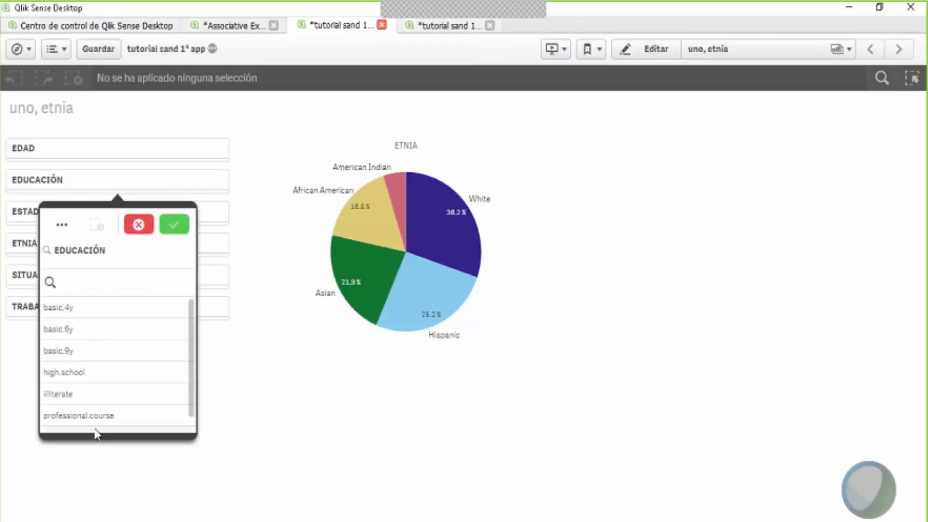
pyautogui.scroll(-1, 197, 382)
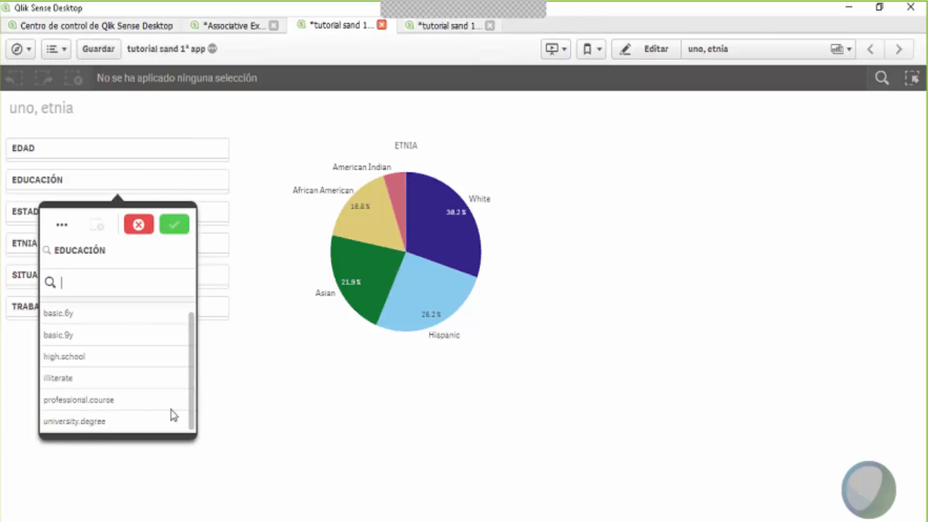
pyautogui.click(127, 425)
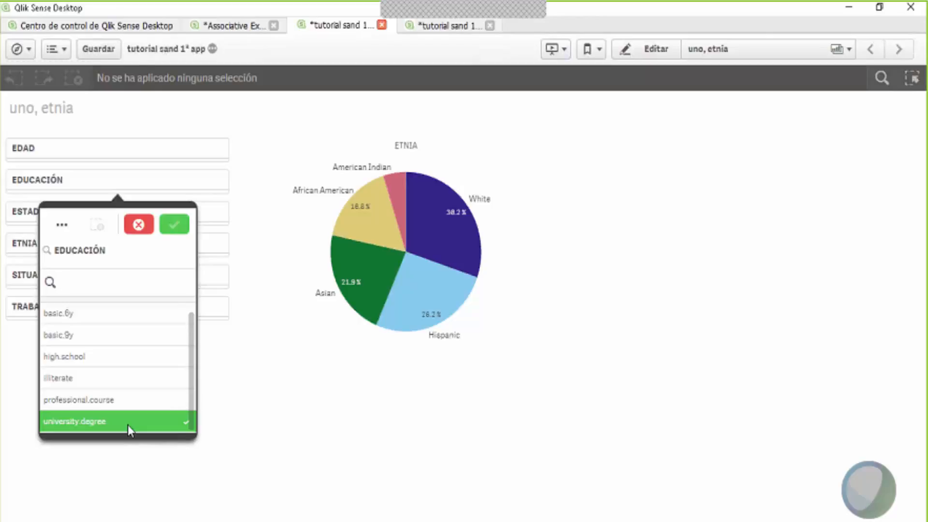
pyautogui.click(140, 227)
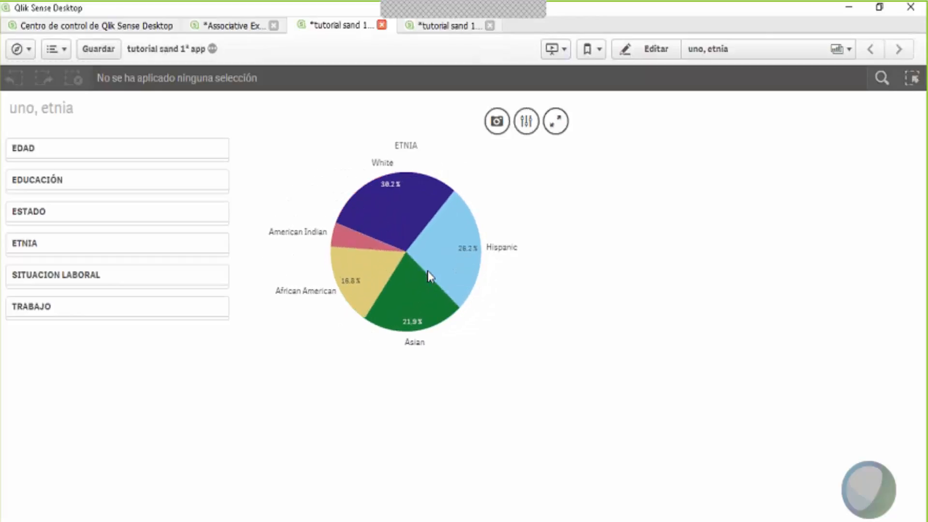
# Step: Rotate the pie chart about a quarter turn counterclockwise, and in edit mode add a full-height bar chart to its right
pyautogui.scroll(3, 428, 272)
pyautogui.click(650, 51)
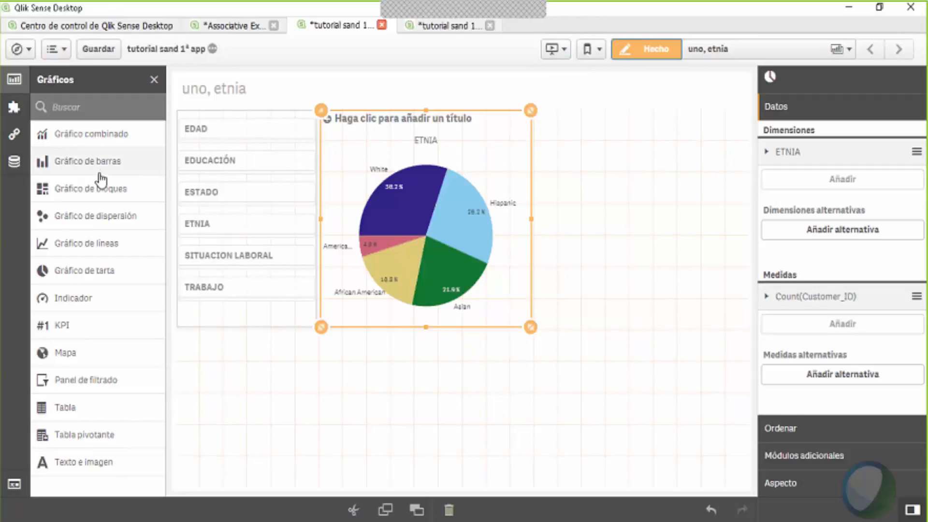
pyautogui.moveTo(160, 179); pyautogui.dragTo(654, 271)
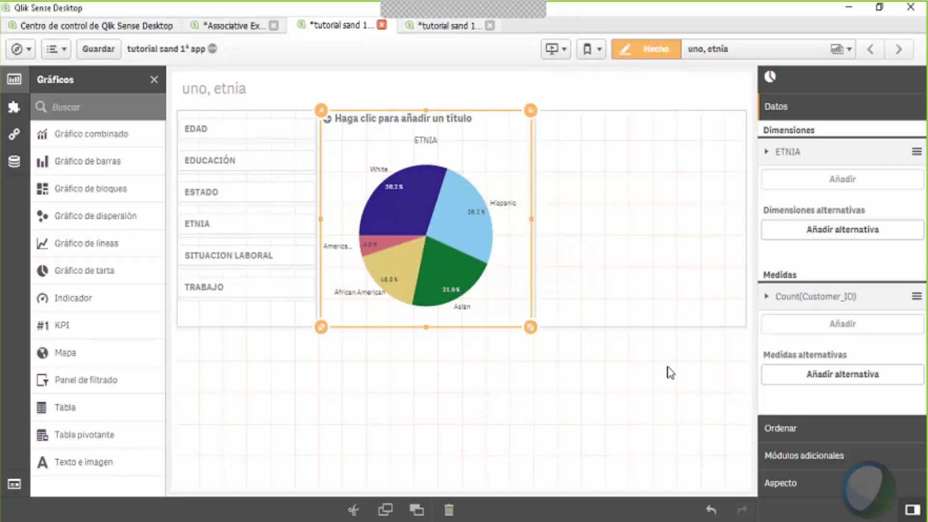
pyautogui.moveTo(641, 330); pyautogui.dragTo(621, 481)
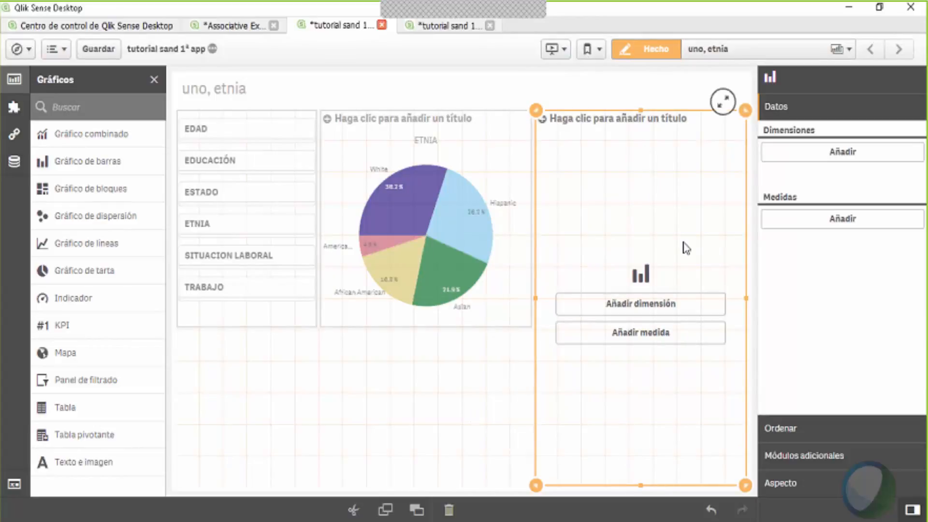
# Step: Give the bar chart the ETNIA dimension and the Sum([INGRESOS USD]) measure
pyautogui.click(685, 307)
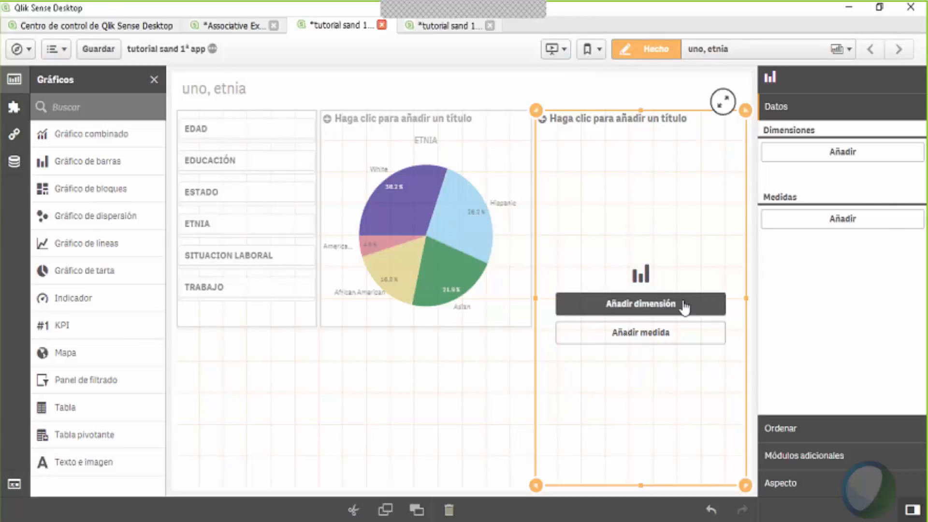
pyautogui.write('etn')
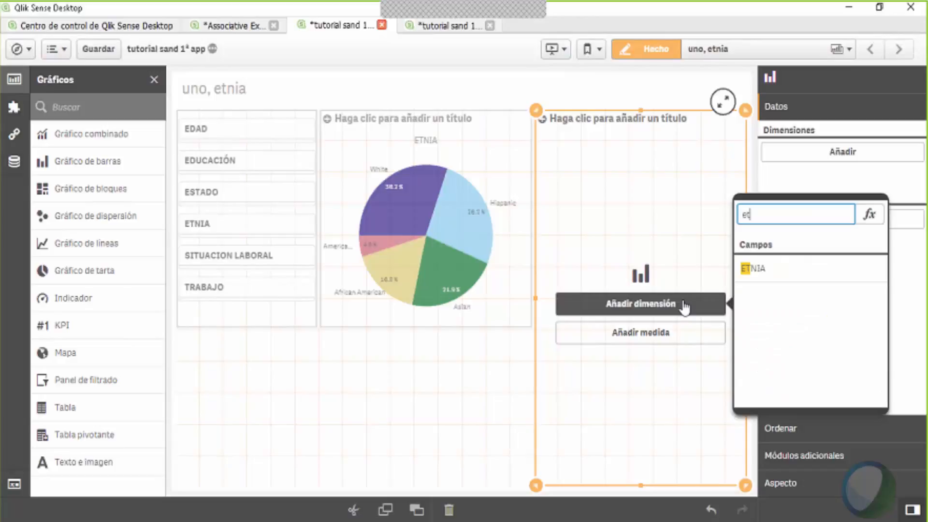
pyautogui.click(756, 269)
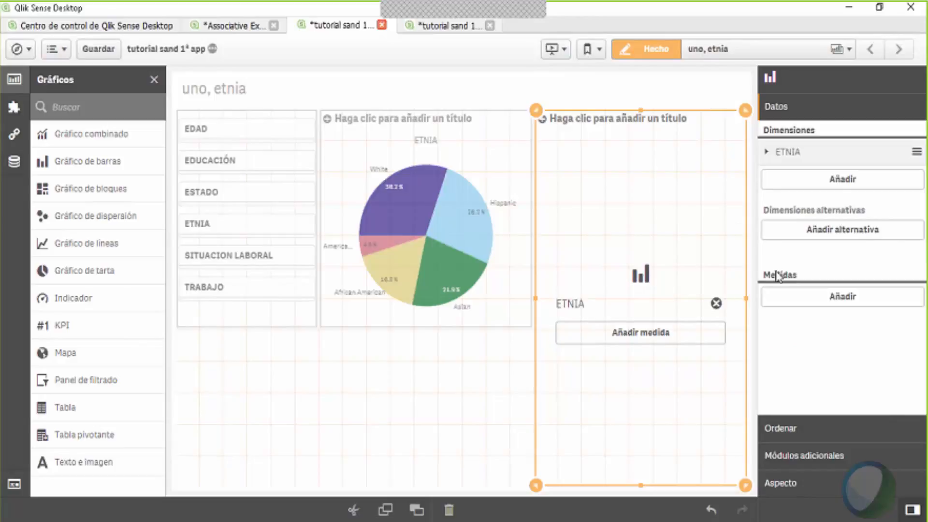
pyautogui.click(679, 341)
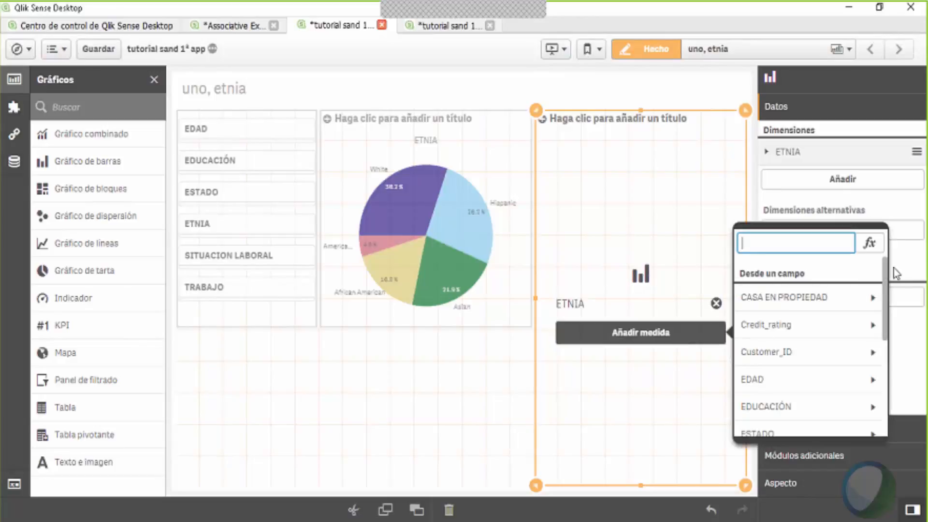
pyautogui.moveTo(887, 286); pyautogui.dragTo(887, 367)
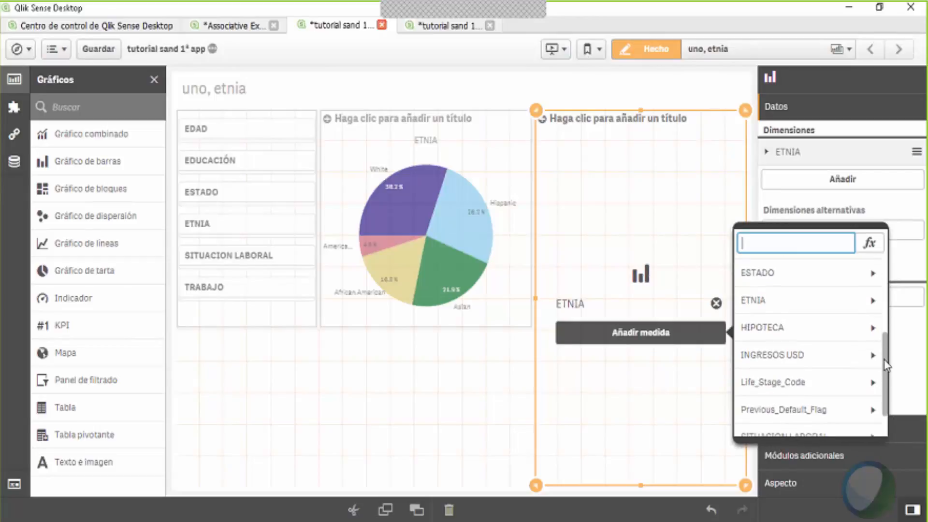
pyautogui.click(829, 363)
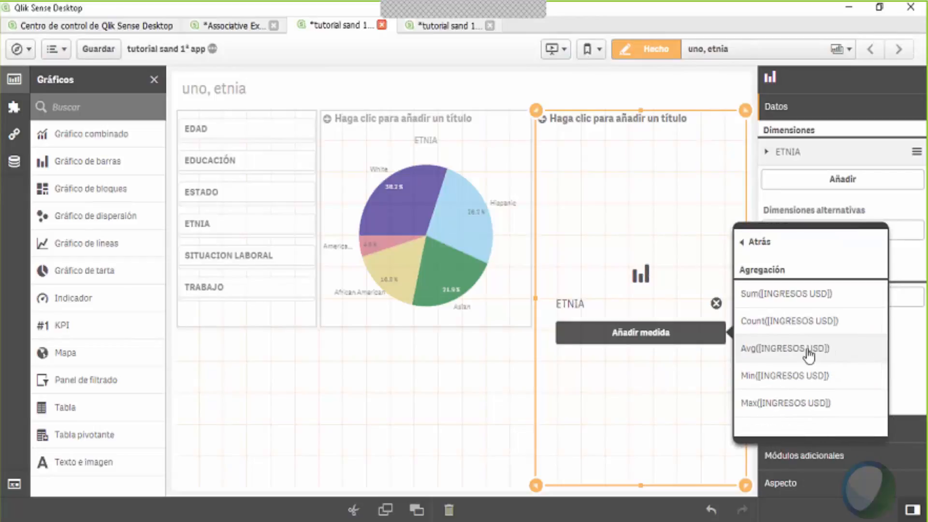
pyautogui.click(802, 294)
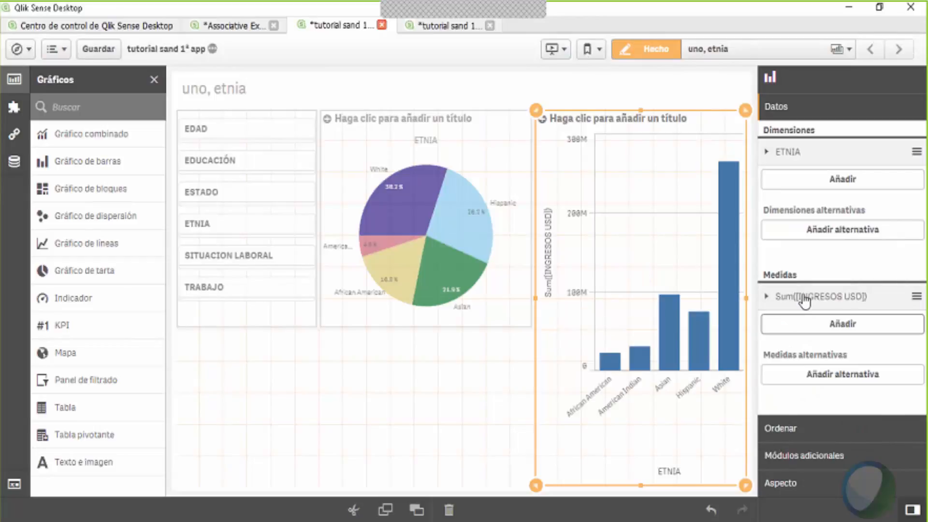
# Step: Set the bar chart's presentation to Horizontal, finish editing the sheet and inspect the income of the White bar
pyautogui.click(853, 483)
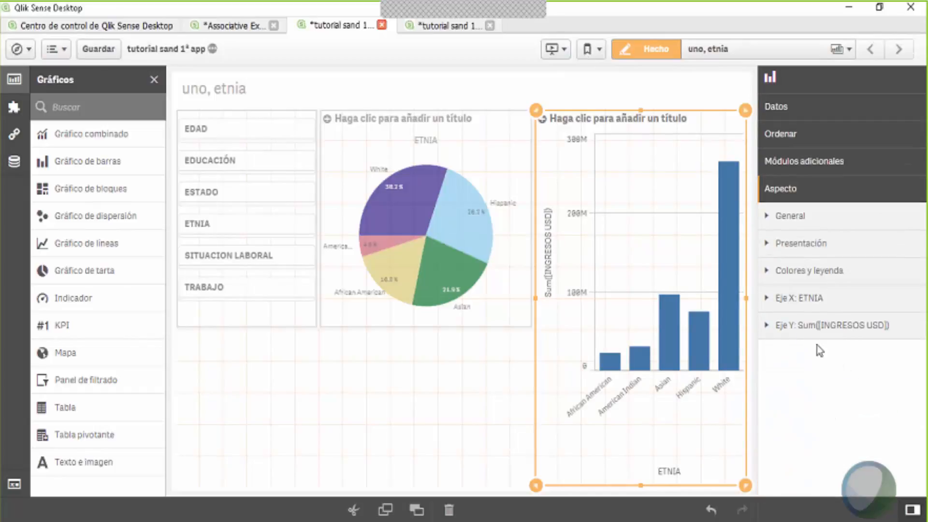
pyautogui.click(817, 241)
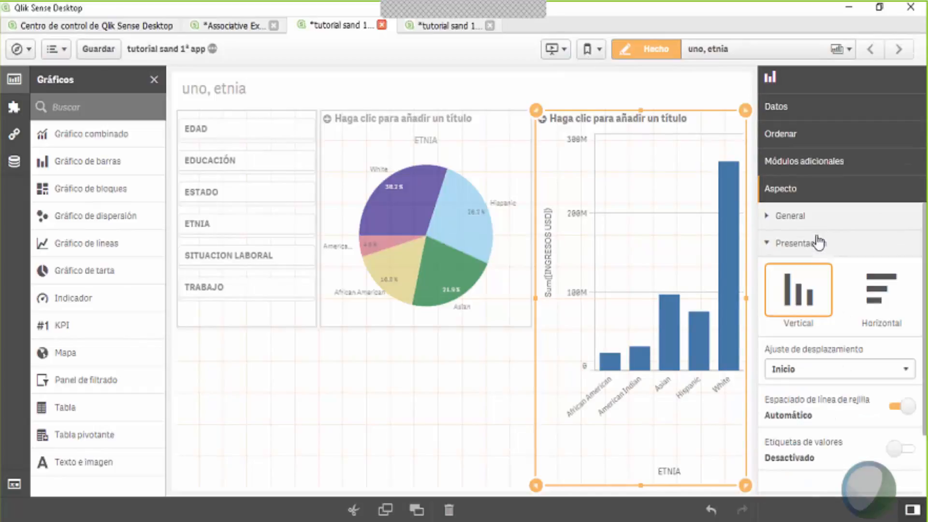
pyautogui.click(876, 304)
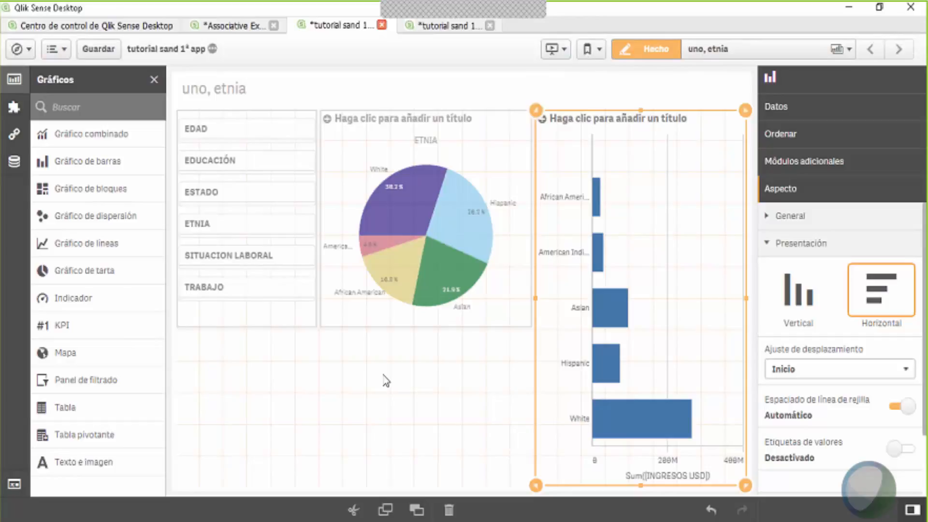
pyautogui.click(394, 401)
pyautogui.click(646, 50)
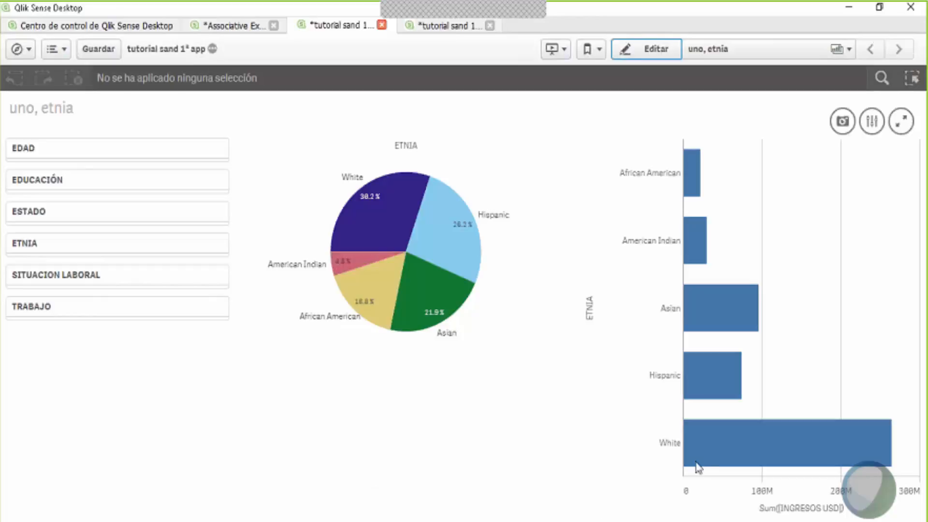
pyautogui.moveTo(699, 462)
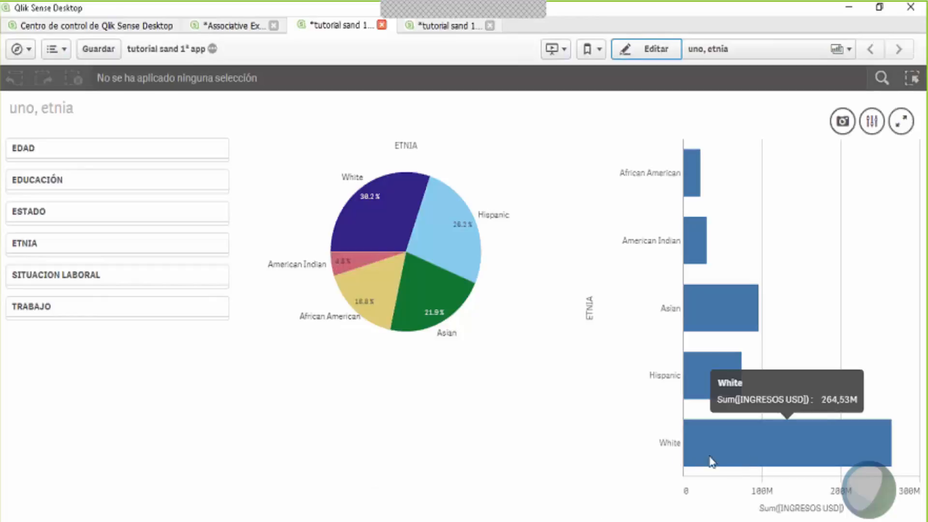
pyautogui.moveTo(760, 459)
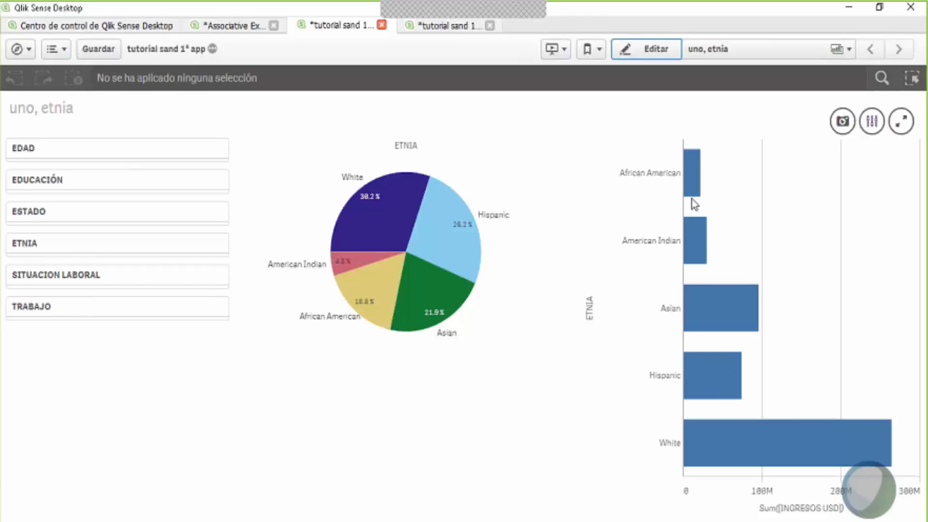
# Step: Sort the bar chart by Sum([INGRESOS USD]) ahead of ETNIA and finish editing the sheet
pyautogui.click(654, 50)
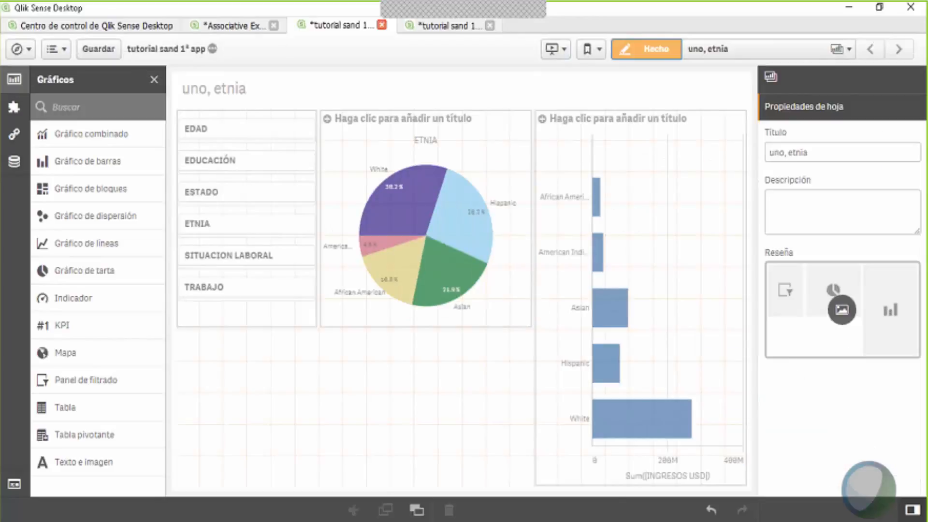
pyautogui.click(642, 409)
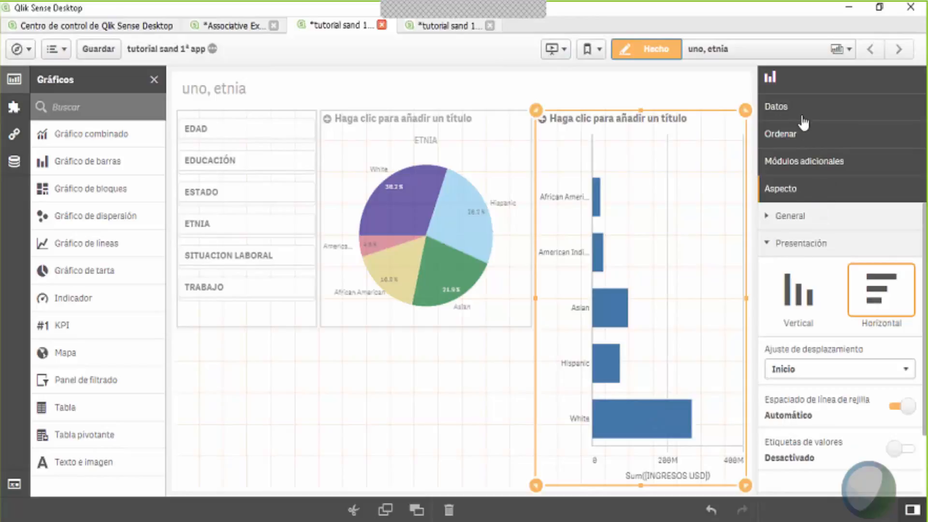
pyautogui.click(808, 140)
pyautogui.moveTo(832, 167); pyautogui.dragTo(828, 201)
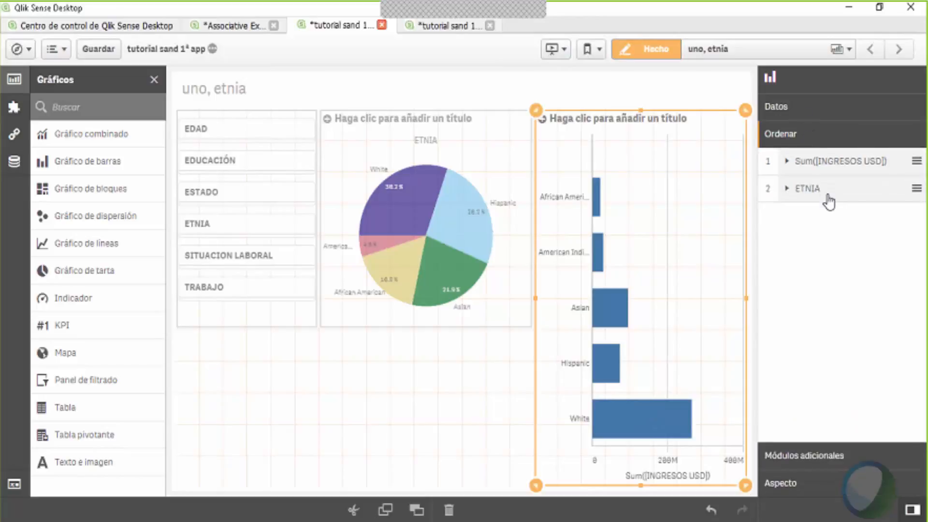
pyautogui.click(648, 50)
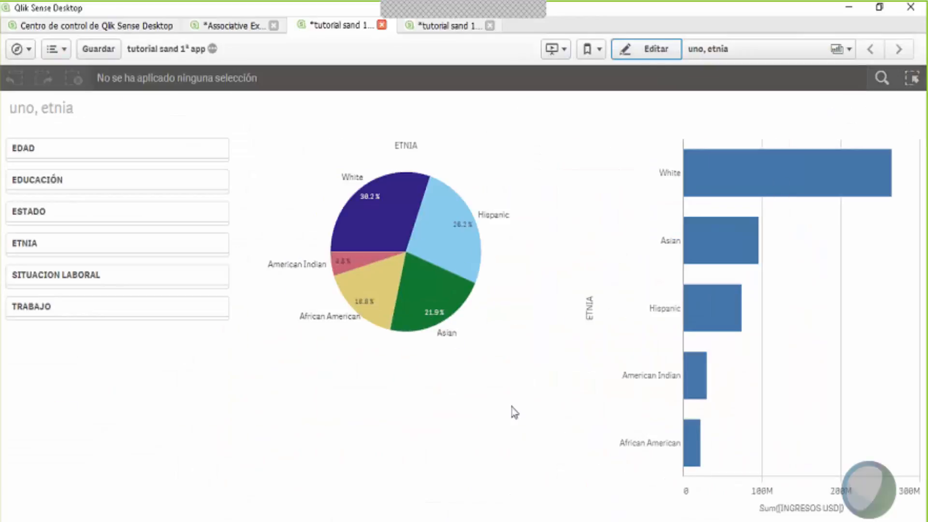
# Step: In edit mode, add the Life_Stage_Code field to the bar chart as a second dimension and set its bars to Apilado
pyautogui.click(656, 51)
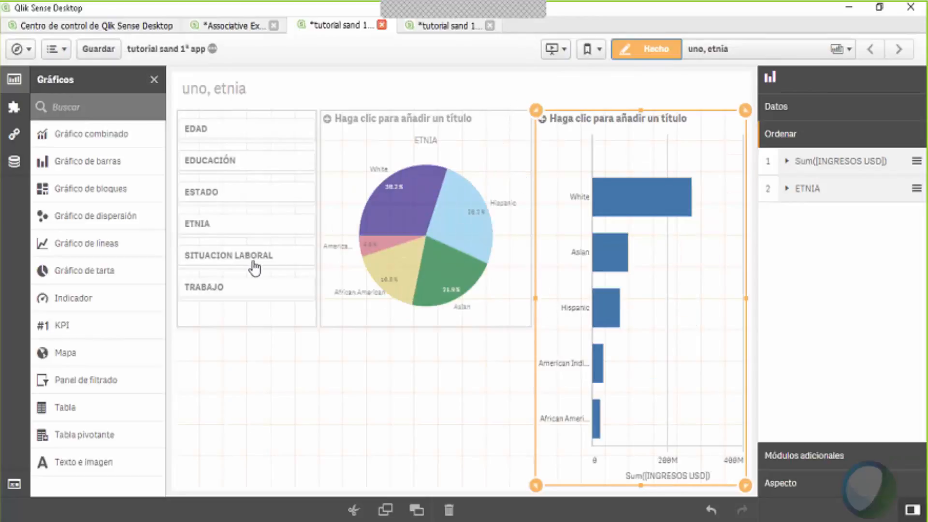
pyautogui.click(14, 160)
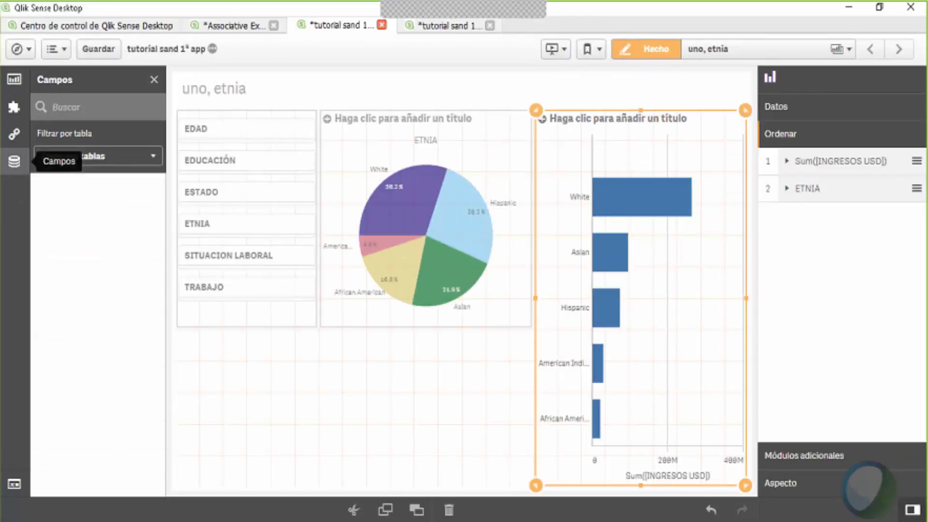
pyautogui.scroll(-1, 163, 239)
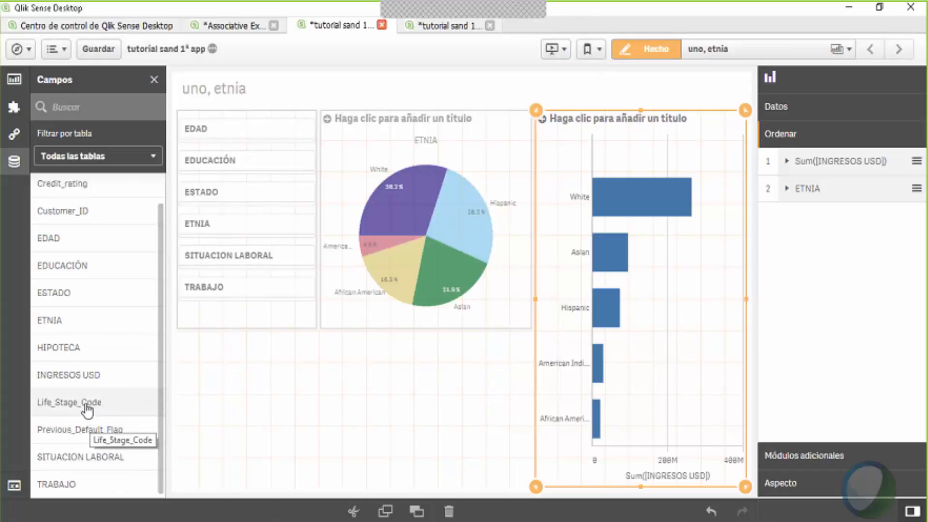
pyautogui.moveTo(87, 410); pyautogui.dragTo(646, 287)
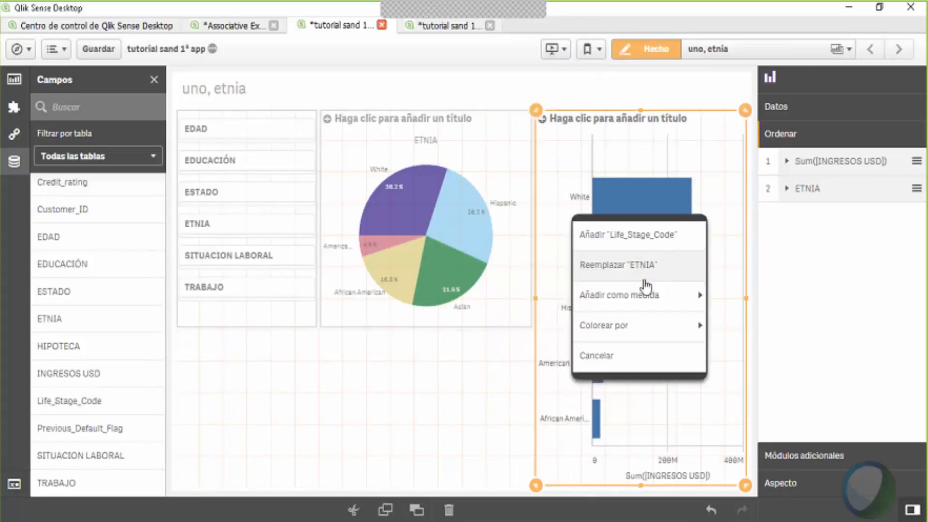
pyautogui.click(648, 242)
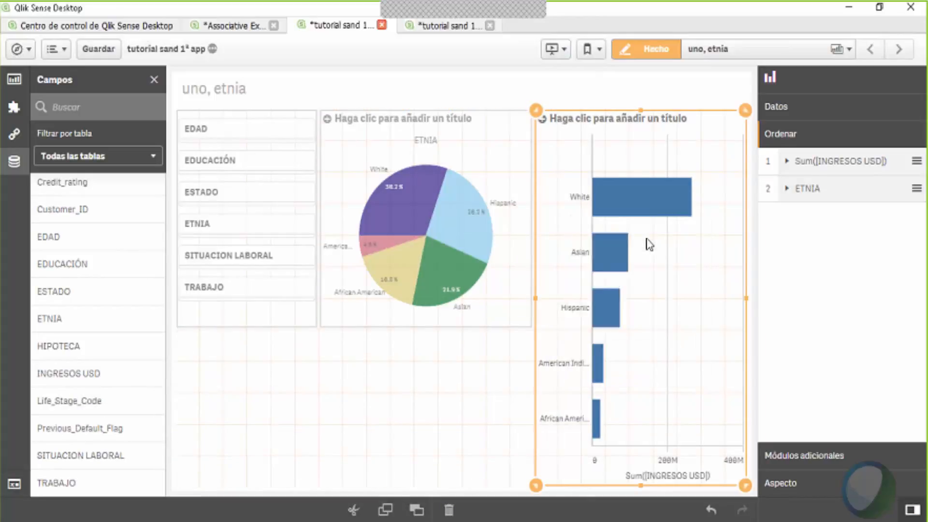
pyautogui.click(804, 491)
pyautogui.click(881, 302)
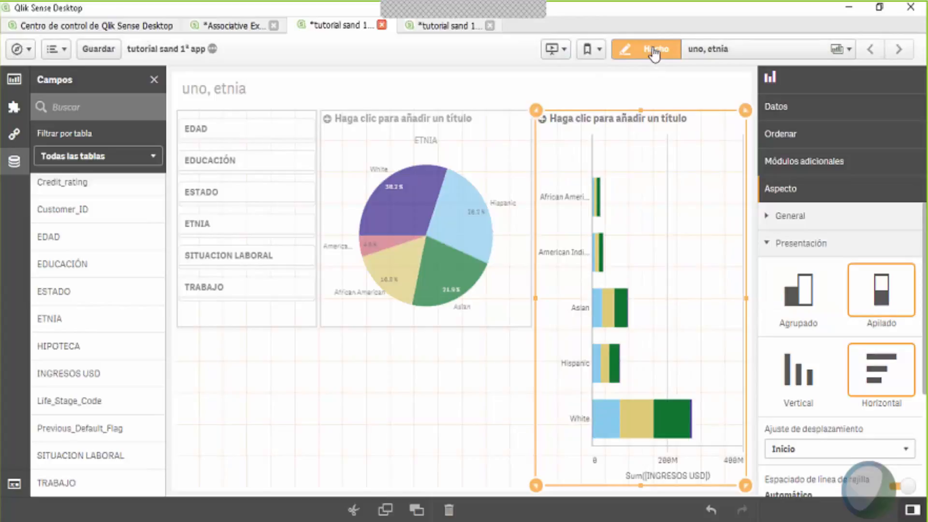
# Step: Finish editing the sheet, try selecting the White bar in the bar chart and discard the selection
pyautogui.click(653, 50)
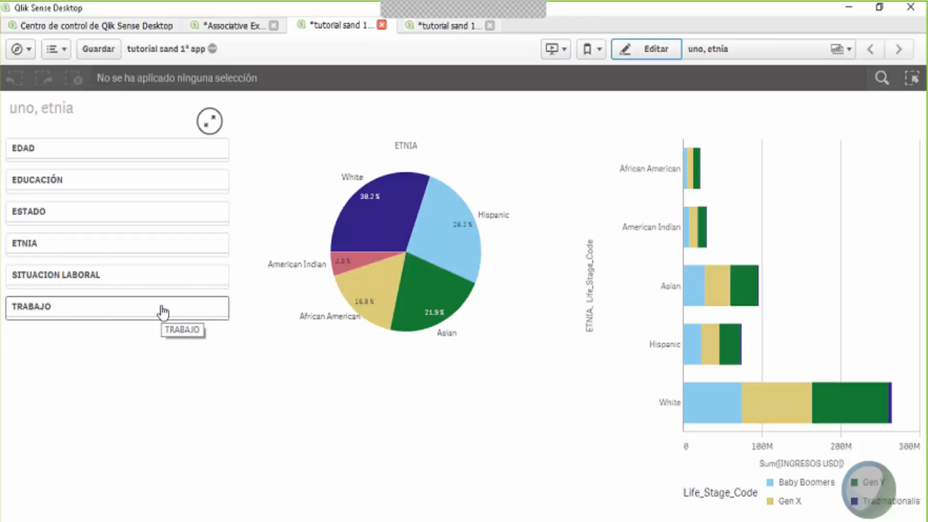
pyautogui.click(709, 417)
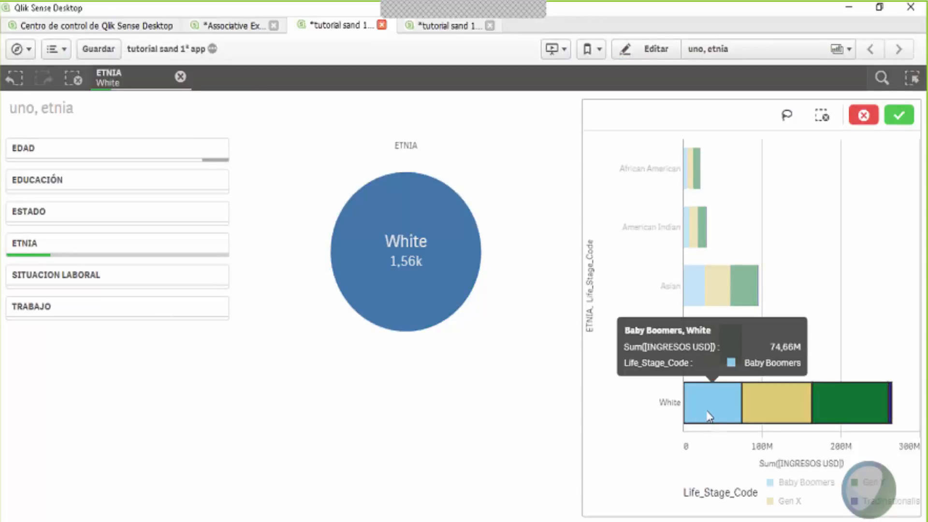
pyautogui.click(860, 117)
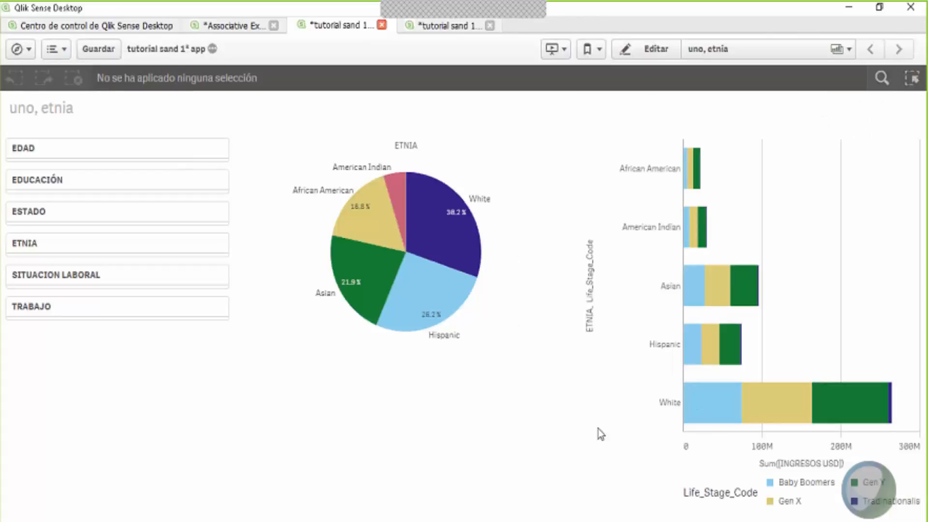
# Step: In edit mode, add the Life_Stage_Code field to the existing filter pane and extend the pane downward to fit it
pyautogui.click(656, 50)
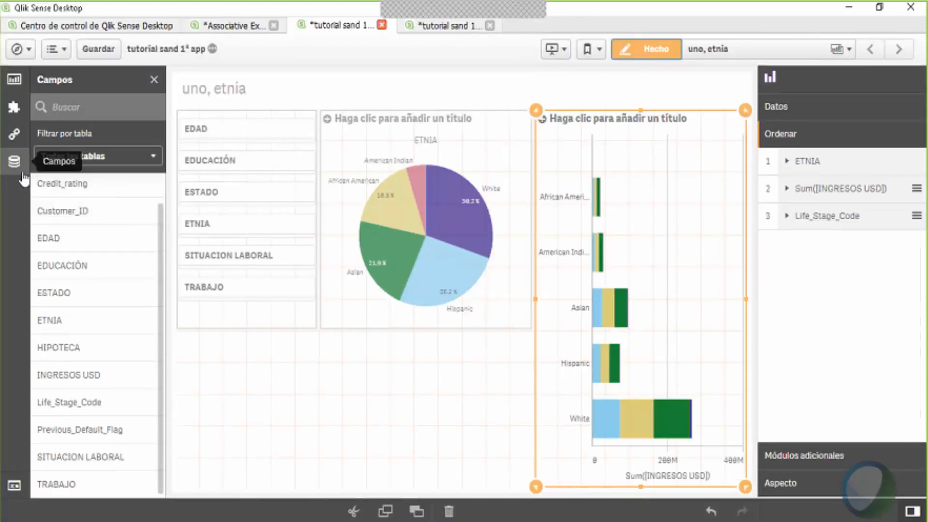
pyautogui.moveTo(121, 408); pyautogui.dragTo(244, 321)
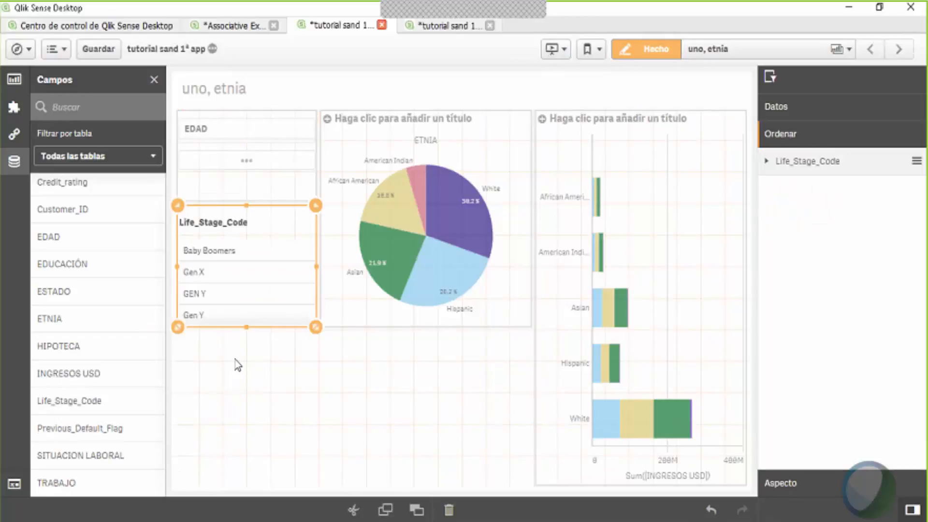
pyautogui.hotkey('ctrl', 'z')
pyautogui.moveTo(116, 399); pyautogui.dragTo(250, 261)
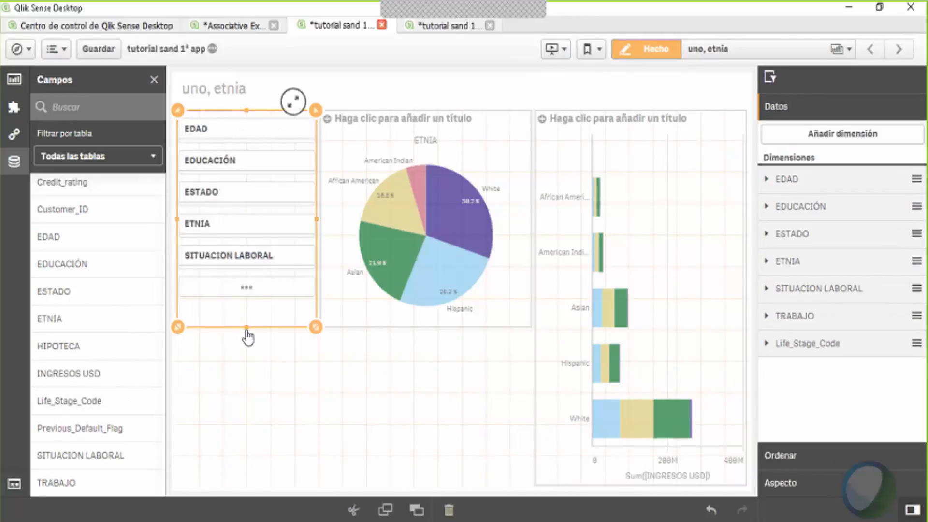
# Step: Finish editing the sheet, try selecting Tradinationalist in the Life_Stage_Code filter and discard the selection
pyautogui.click(648, 50)
pyautogui.click(137, 339)
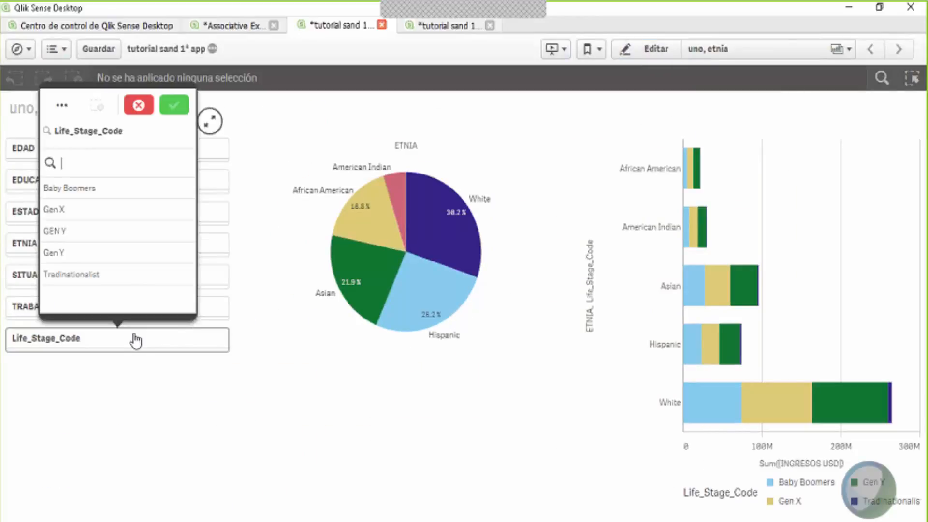
pyautogui.click(93, 276)
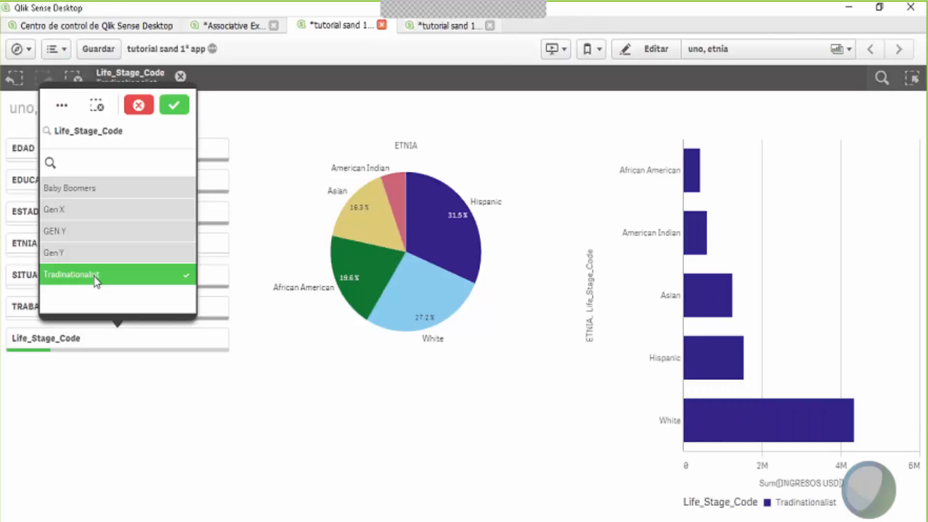
pyautogui.click(94, 277)
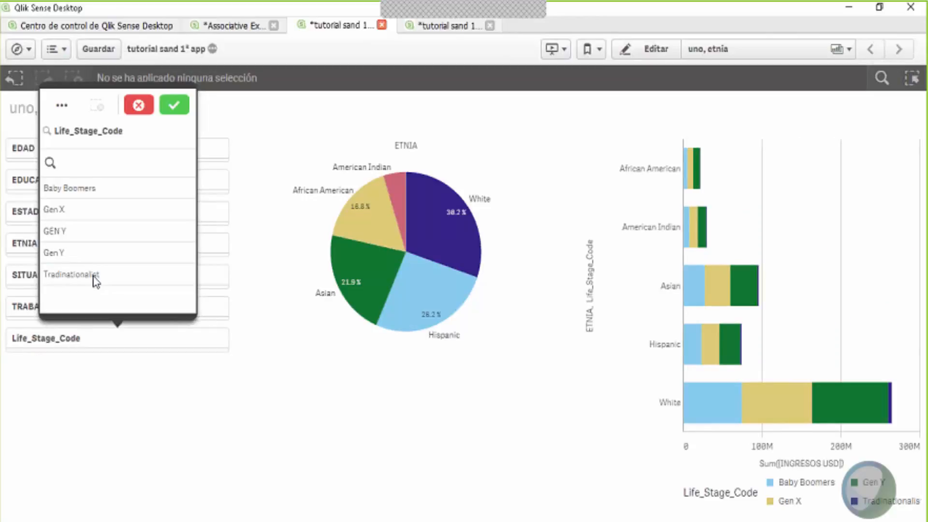
pyautogui.click(96, 279)
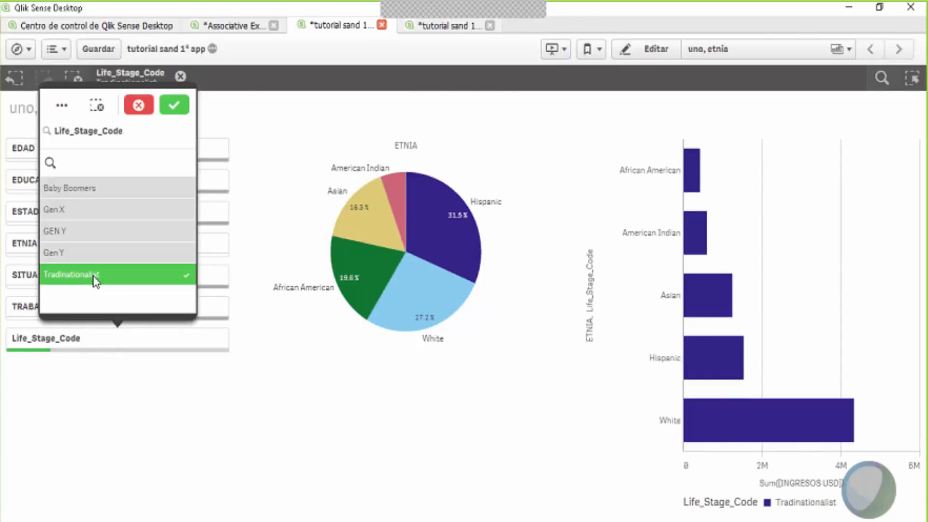
pyautogui.click(138, 105)
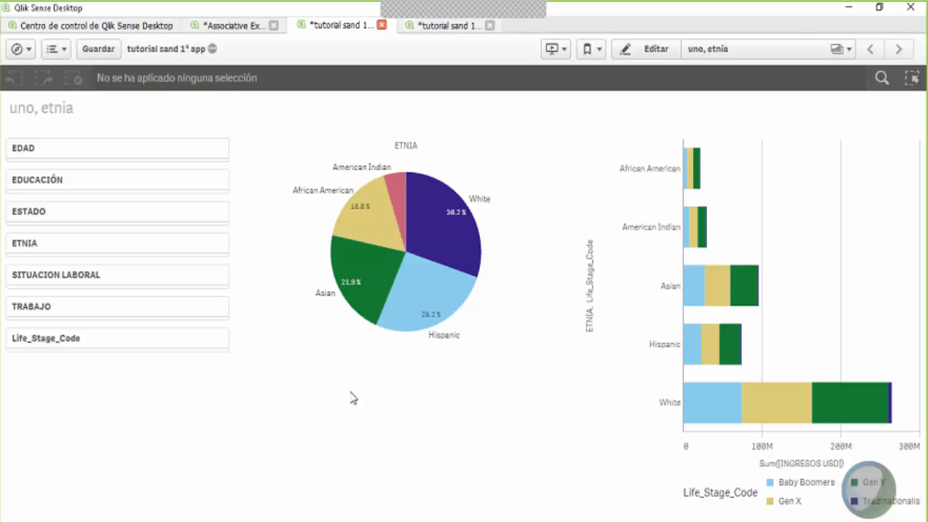
# Step: In edit mode, add a second pie chart below the first and resize it to fill the space directly beneath it
pyautogui.click(659, 54)
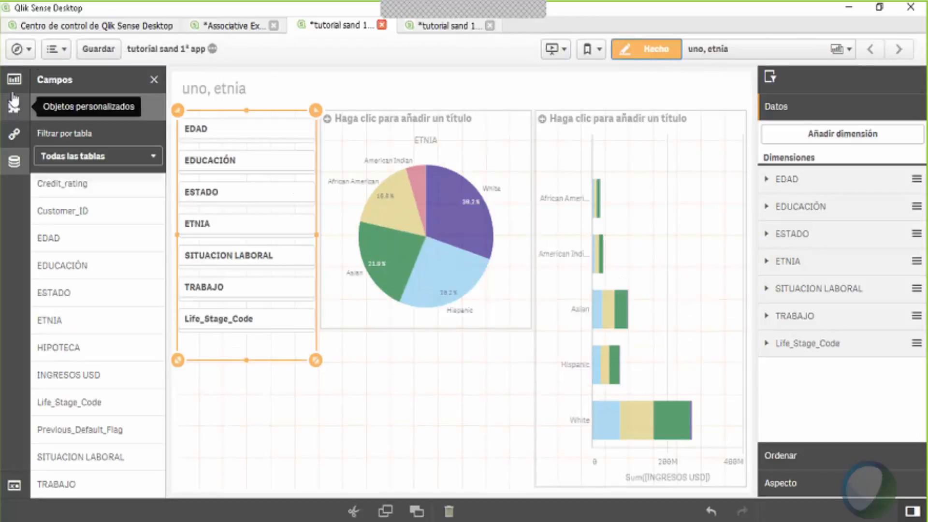
pyautogui.click(14, 79)
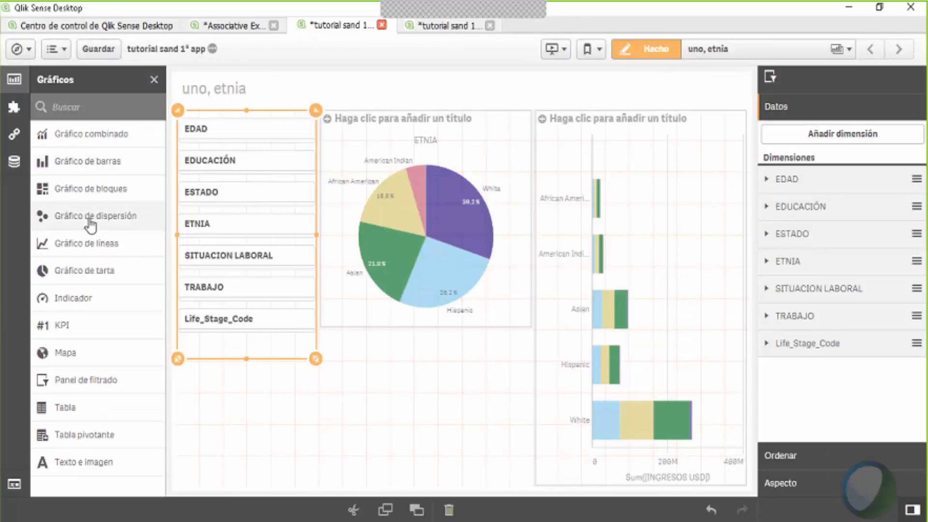
pyautogui.moveTo(99, 276); pyautogui.dragTo(414, 424)
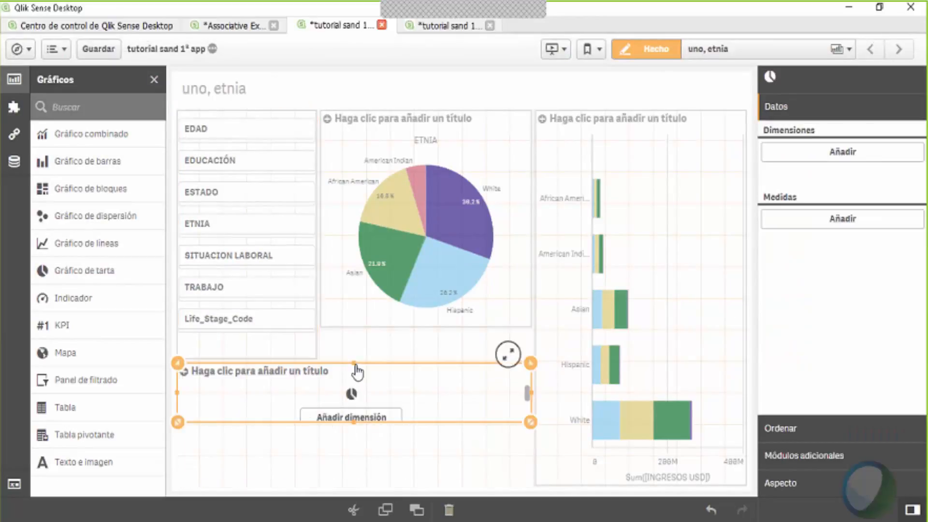
pyautogui.moveTo(353, 423); pyautogui.dragTo(349, 485)
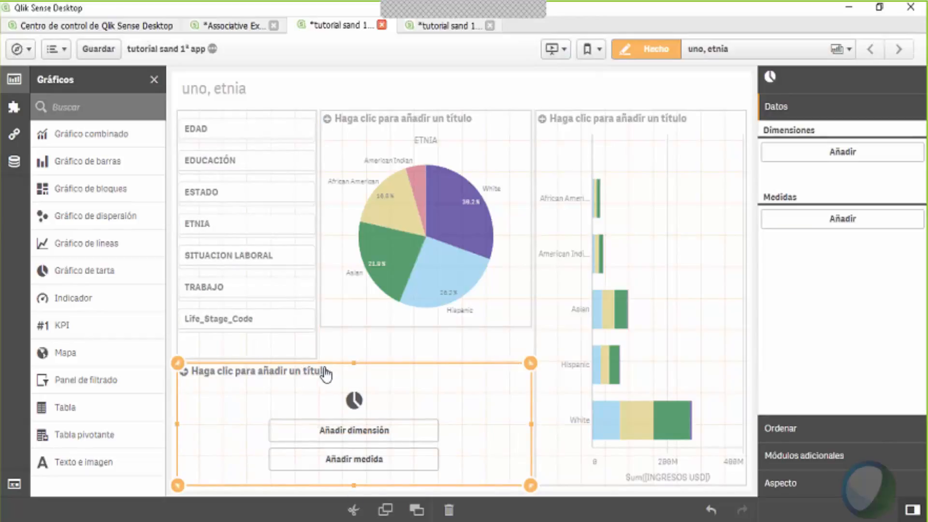
pyautogui.moveTo(179, 428); pyautogui.dragTo(314, 430)
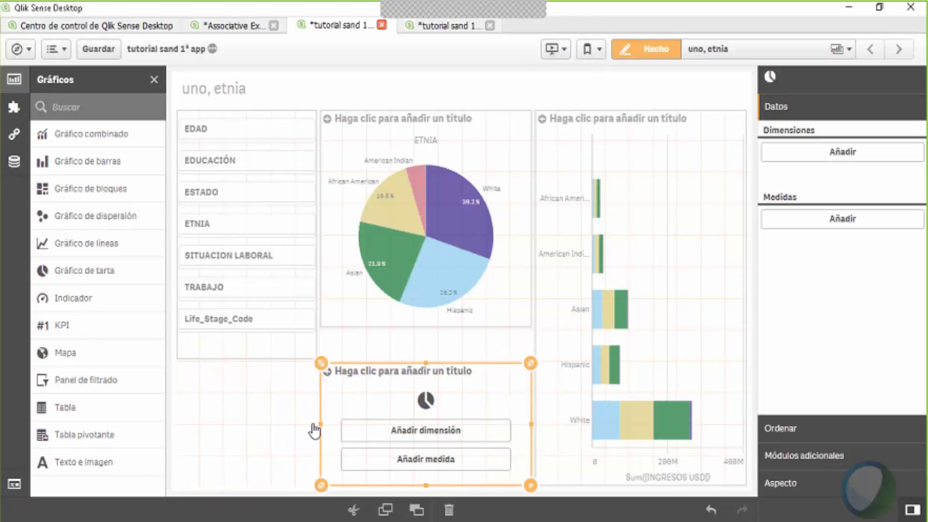
pyautogui.moveTo(428, 363); pyautogui.dragTo(427, 332)
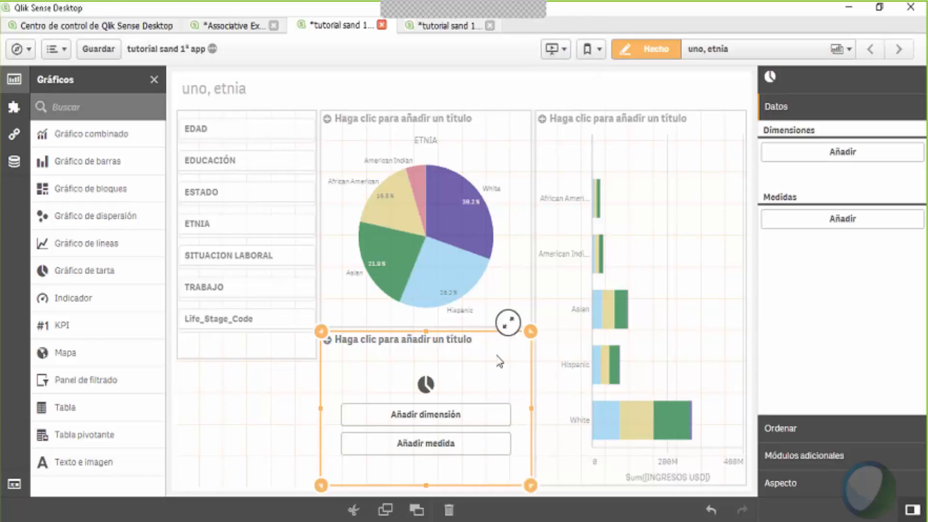
# Step: Set EDUCACIÓN as the dimension and Count(Customer_ID) as the measure of the second pie chart
pyautogui.click(441, 421)
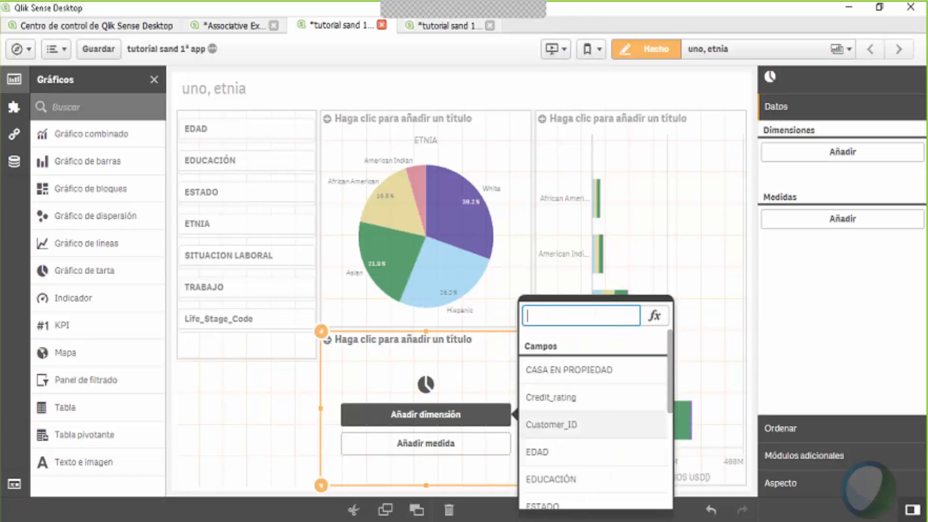
pyautogui.click(586, 480)
pyautogui.click(424, 443)
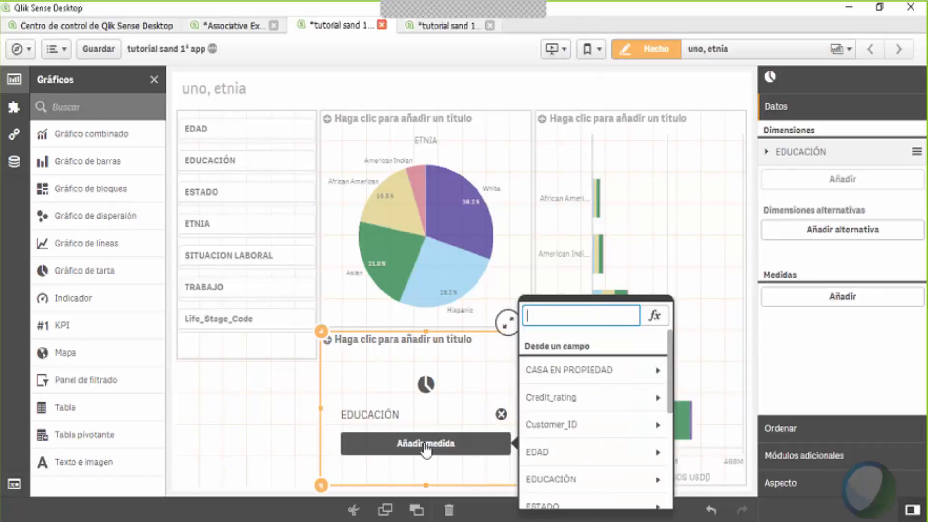
pyautogui.click(632, 425)
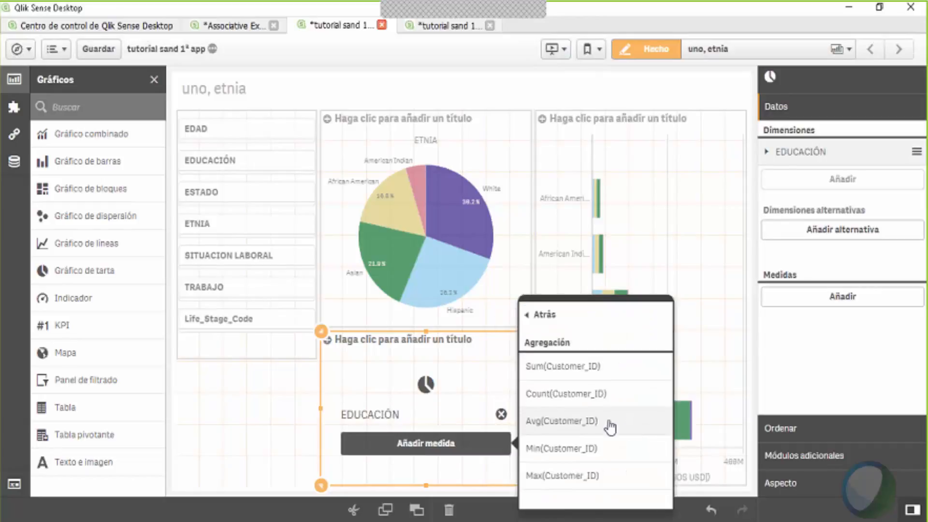
pyautogui.click(574, 392)
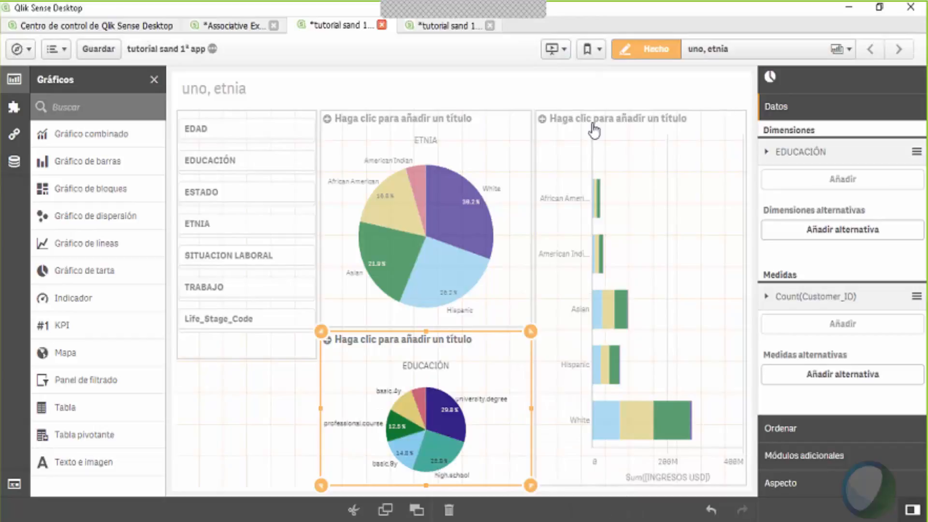
# Step: Shorten the ETNIA pie chart, extend the EDUCACIÓN pie chart upward to meet it, and finish editing the sheet
pyautogui.click(444, 310)
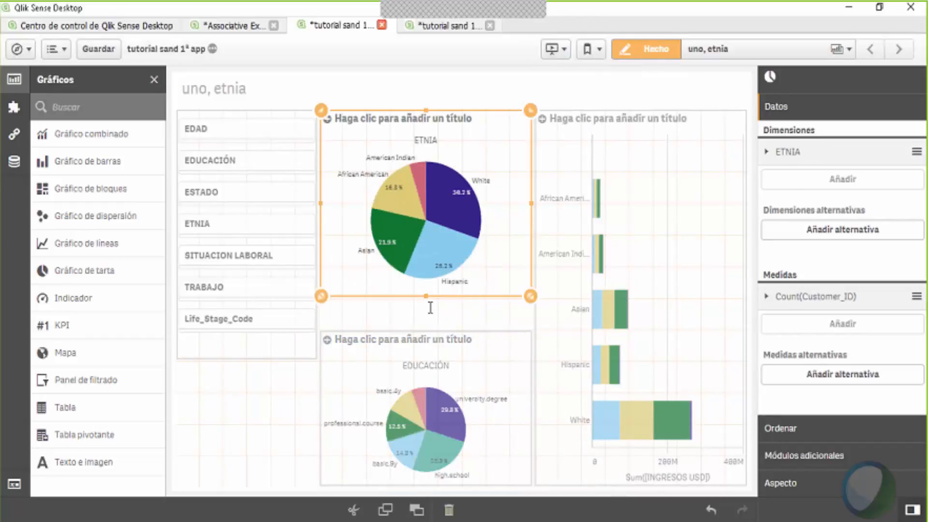
pyautogui.click(428, 342)
pyautogui.moveTo(427, 333); pyautogui.dragTo(426, 305)
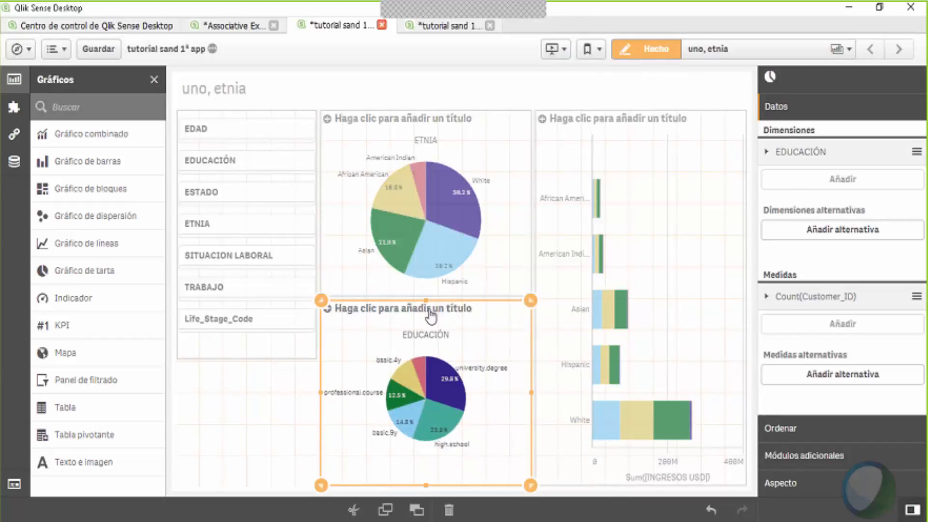
pyautogui.click(639, 51)
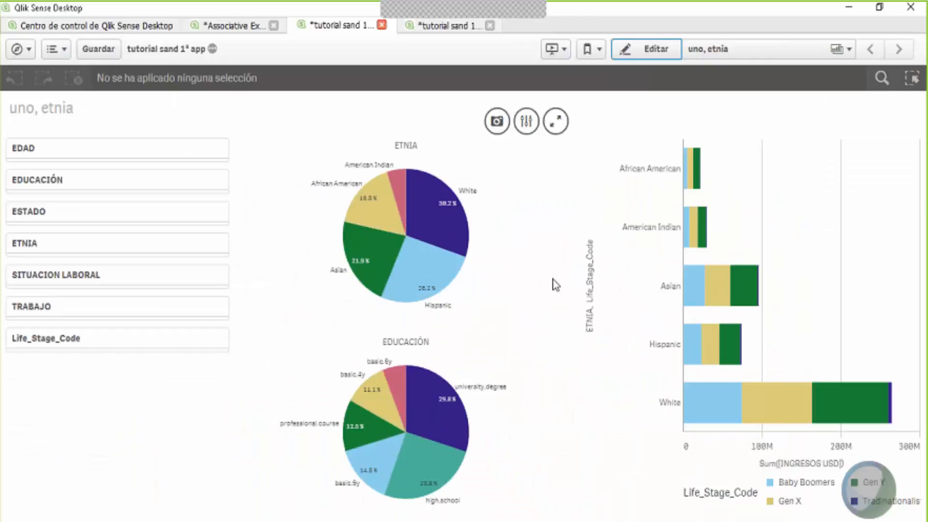
# Step: Filter the sheet to the GEN Y and Gen Y values of Life_Stage_Code and confirm the selection
pyautogui.click(190, 344)
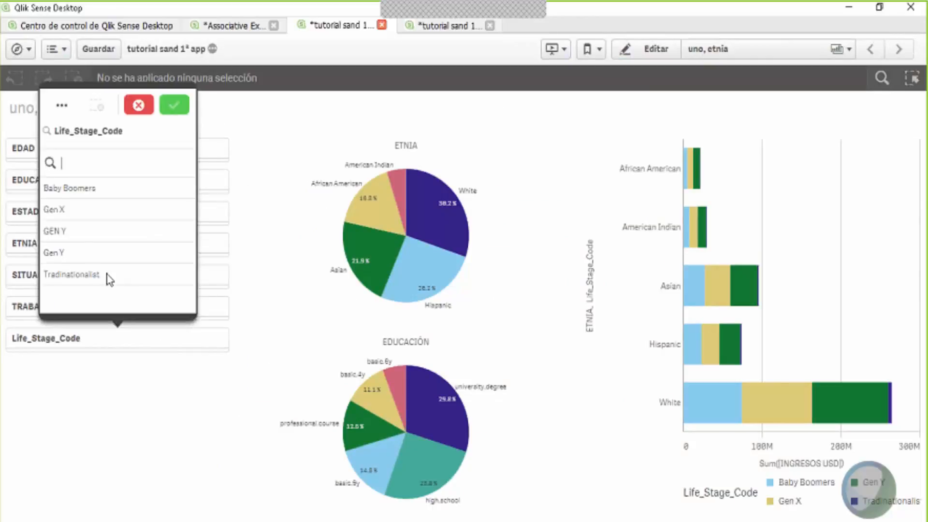
pyautogui.moveTo(78, 237); pyautogui.dragTo(77, 259)
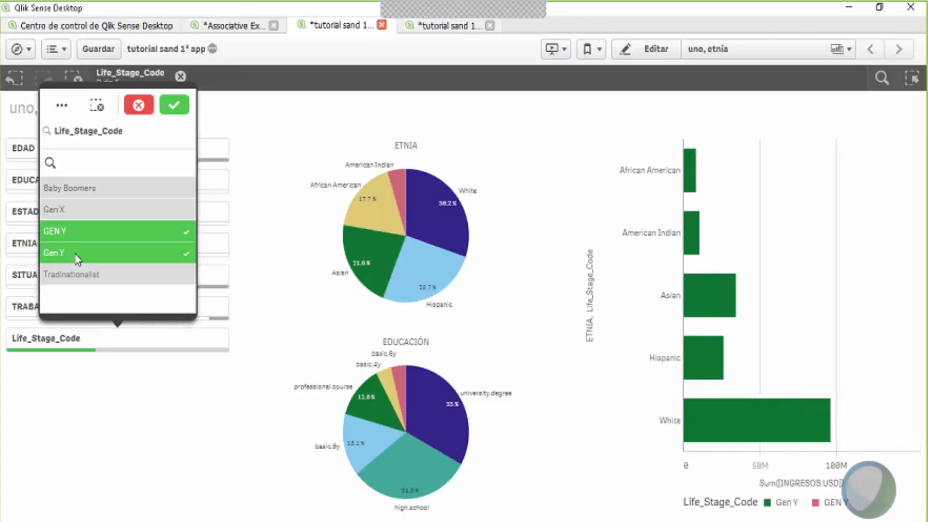
pyautogui.click(174, 105)
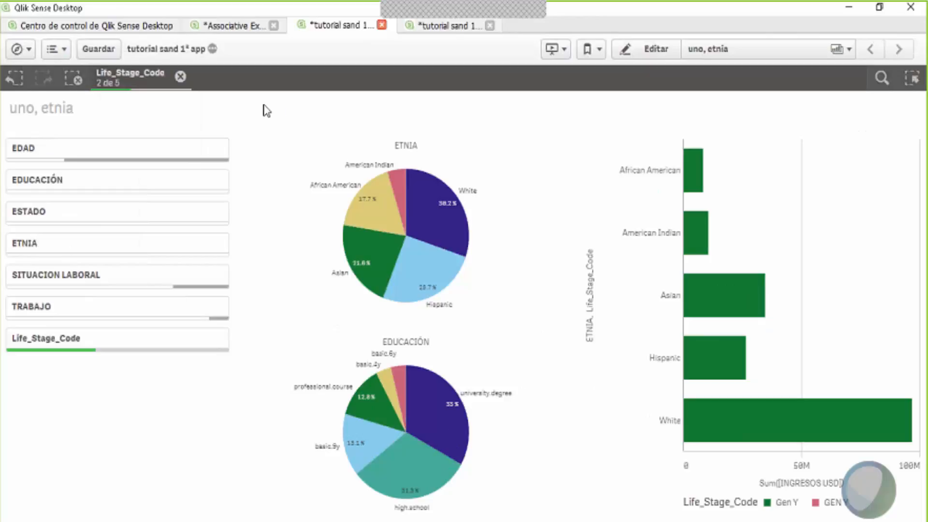
# Step: Step back and forward through the selection history twice, and clear the Life_Stage_Code selection
pyautogui.click(14, 78)
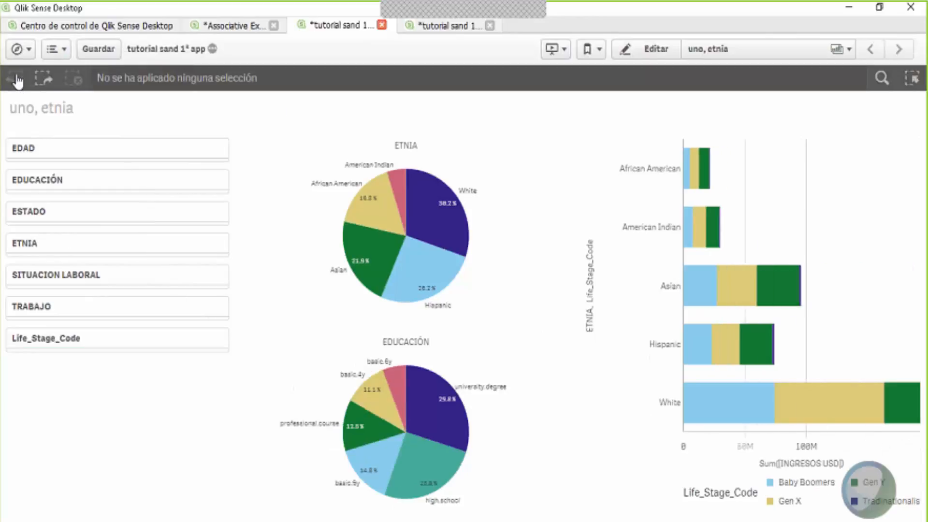
pyautogui.click(48, 81)
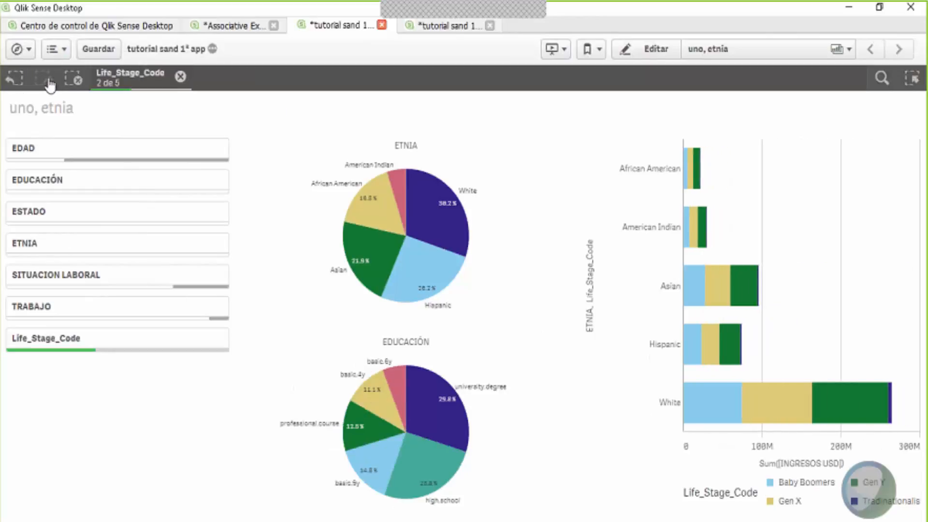
pyautogui.click(15, 81)
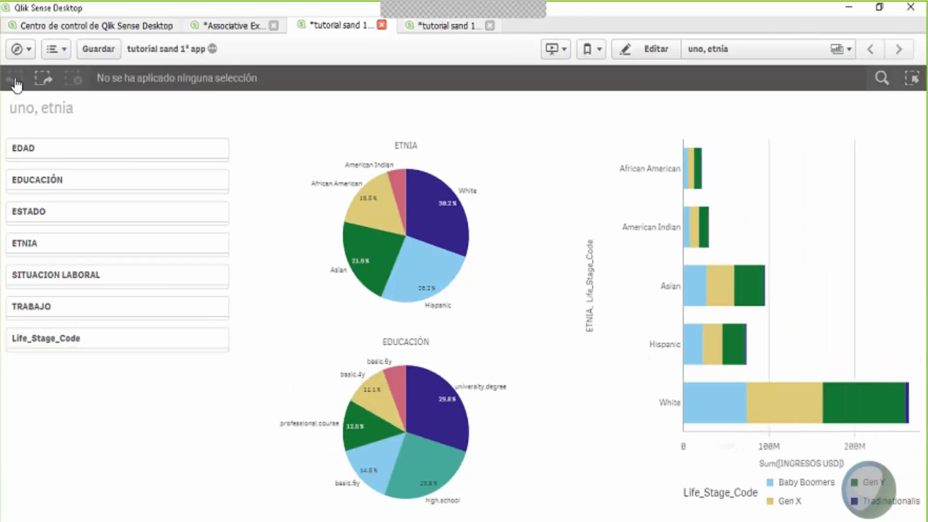
pyautogui.click(45, 80)
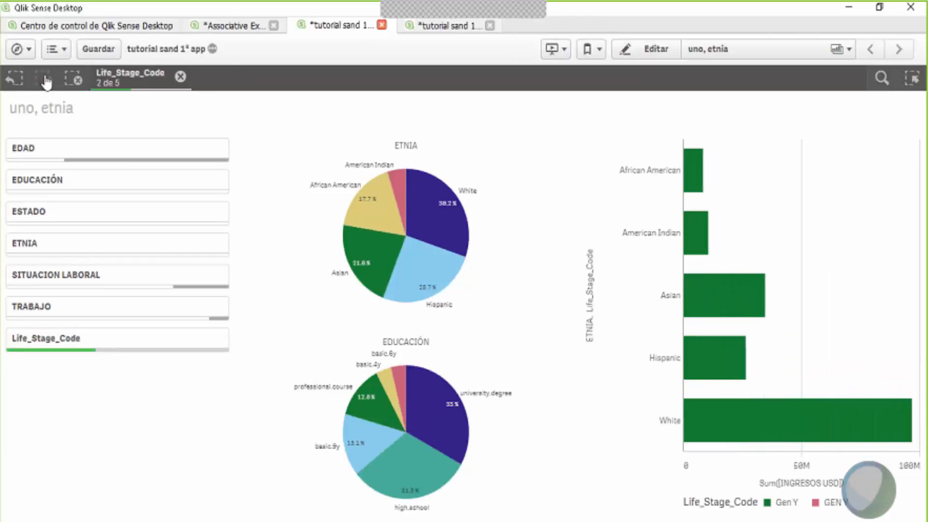
pyautogui.click(180, 77)
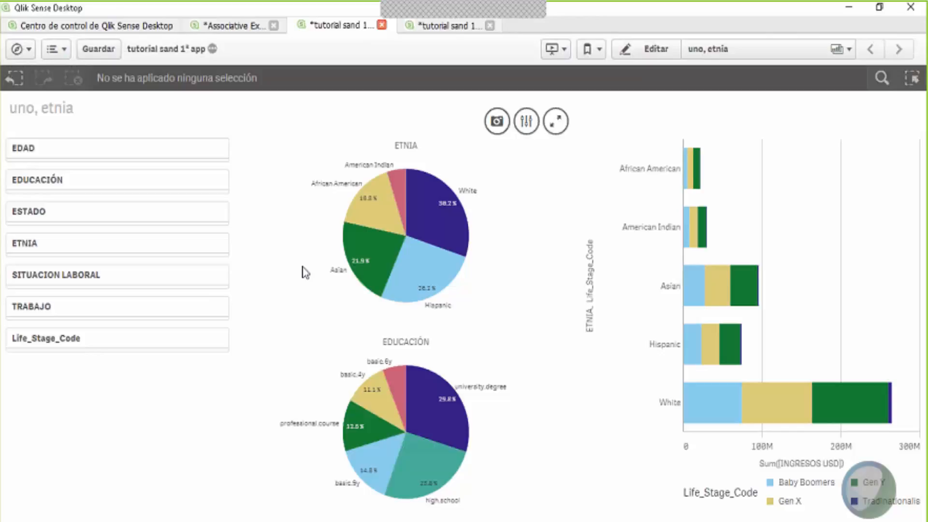
# Step: Open the app overview in a new tab and create a new sheet titled facturación
pyautogui.click(30, 50)
pyautogui.click(204, 89)
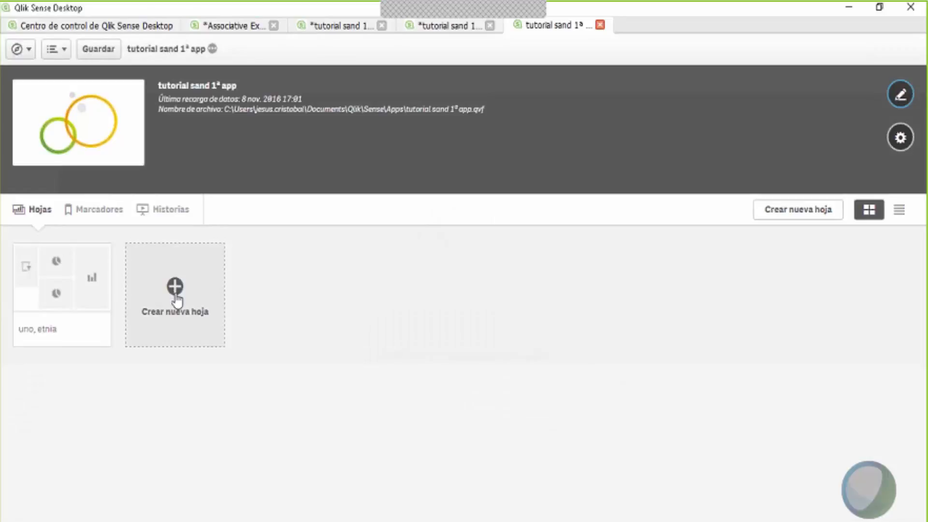
pyautogui.click(177, 300)
pyautogui.write('facturación')
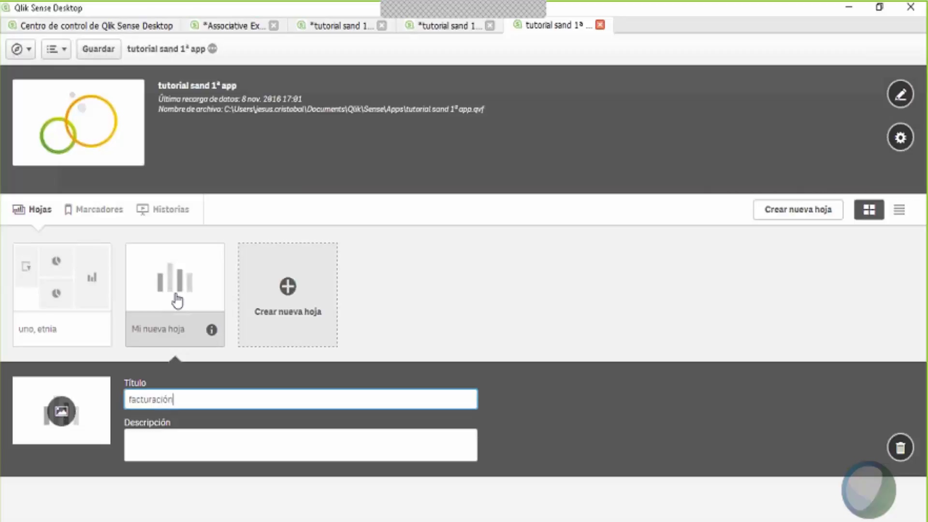
pyautogui.press('Return')
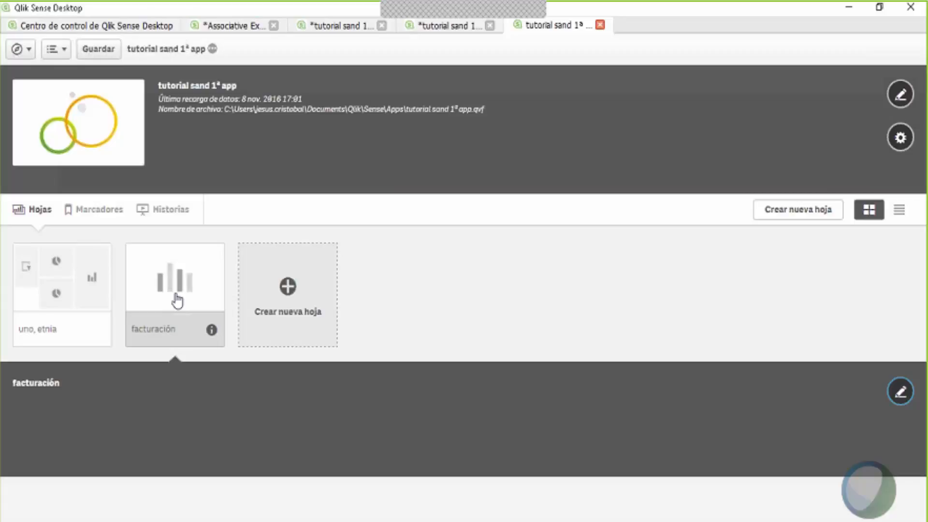
# Step: Open the facturación sheet in edit mode and look through the app's list of data fields
pyautogui.click(178, 301)
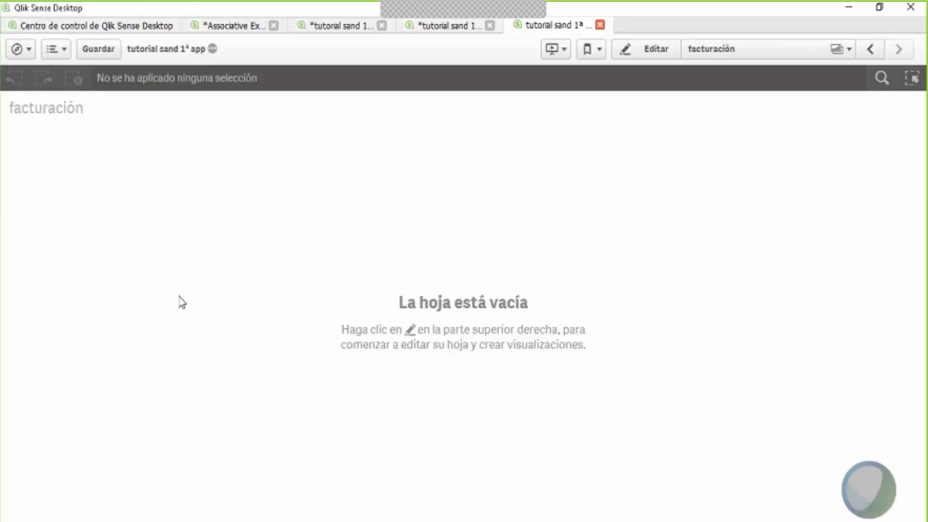
pyautogui.click(657, 49)
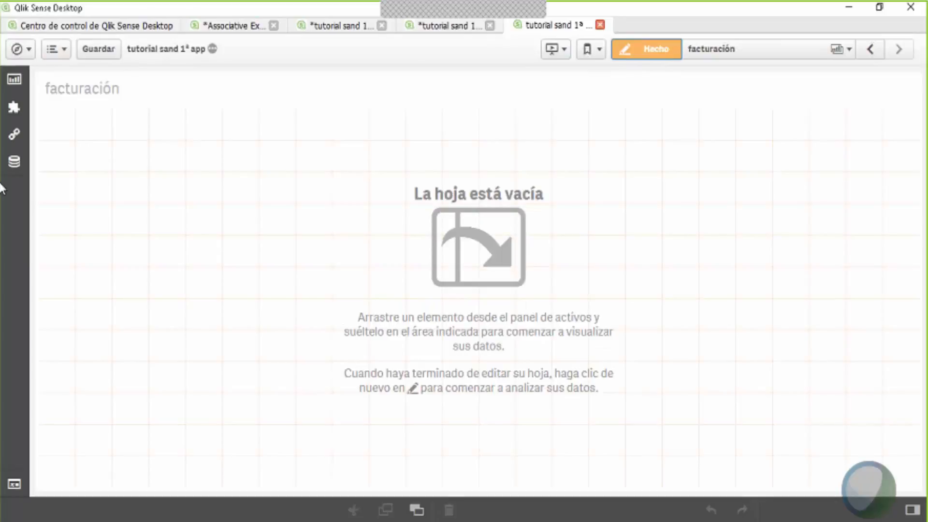
pyautogui.click(16, 165)
pyautogui.scroll(-1, 150, 358)
pyautogui.scroll(1, 159, 300)
pyautogui.scroll(-1, 162, 270)
pyautogui.scroll(1, 157, 297)
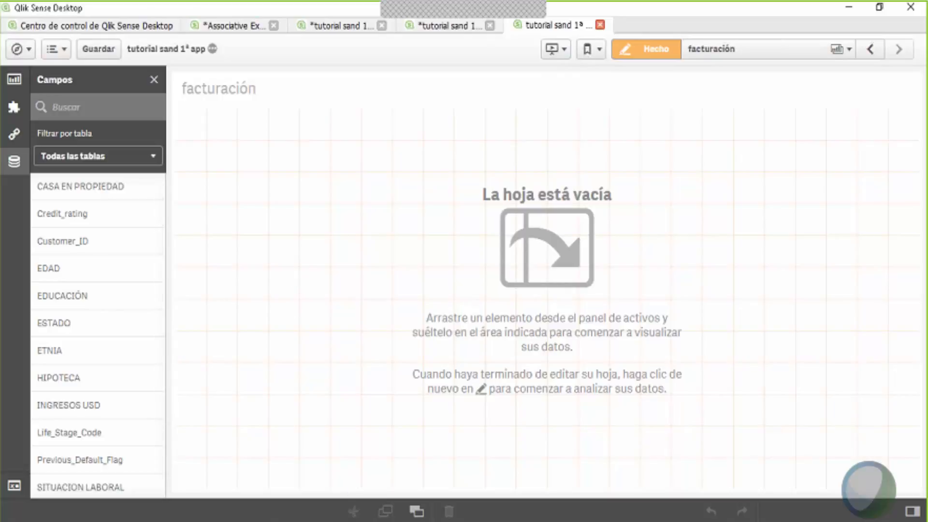
# Step: Switch to the DEMO DATA folder in File Explorer, add workshop DATA4(sales).xlsx to the app and load its data
pyautogui.hotkey('alt', 'Tab')
pyautogui.moveTo(574, 52); pyautogui.dragTo(618, 53)
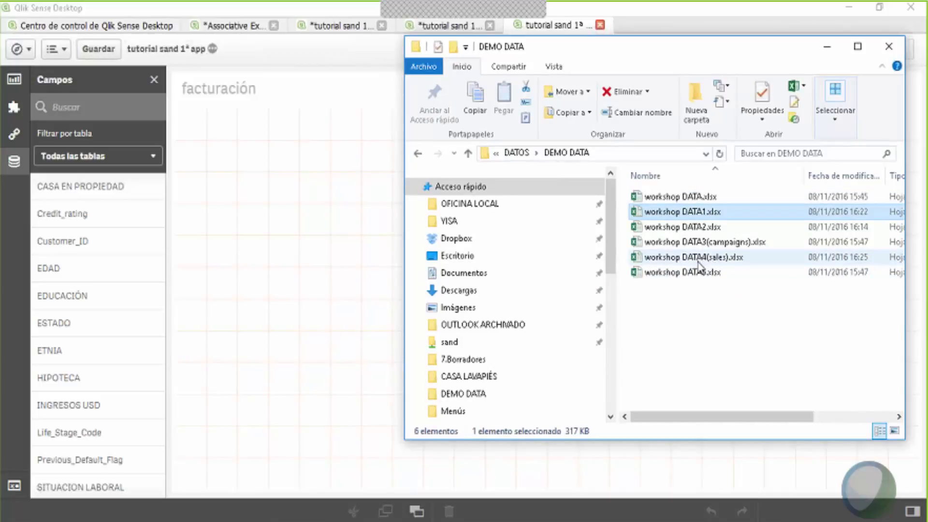
pyautogui.moveTo(701, 263); pyautogui.dragTo(298, 283)
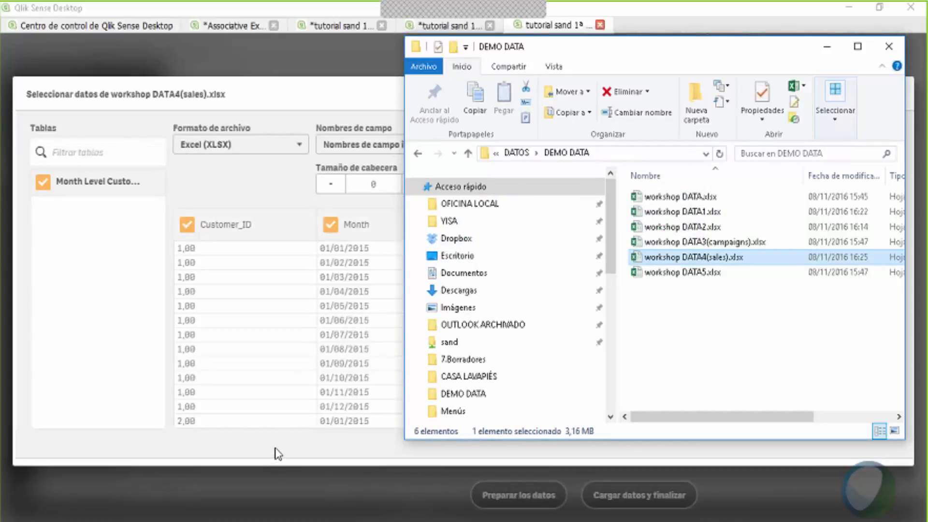
pyautogui.click(278, 453)
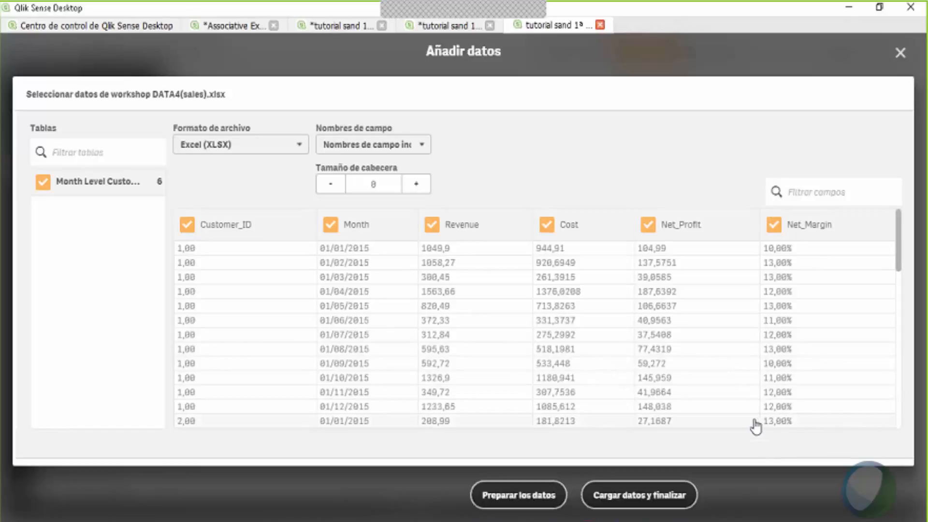
pyautogui.click(665, 498)
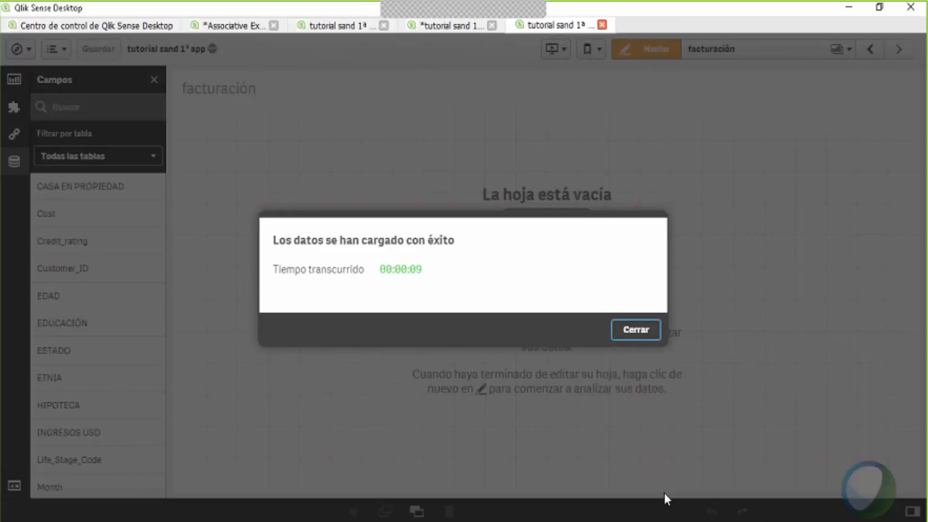
pyautogui.click(636, 330)
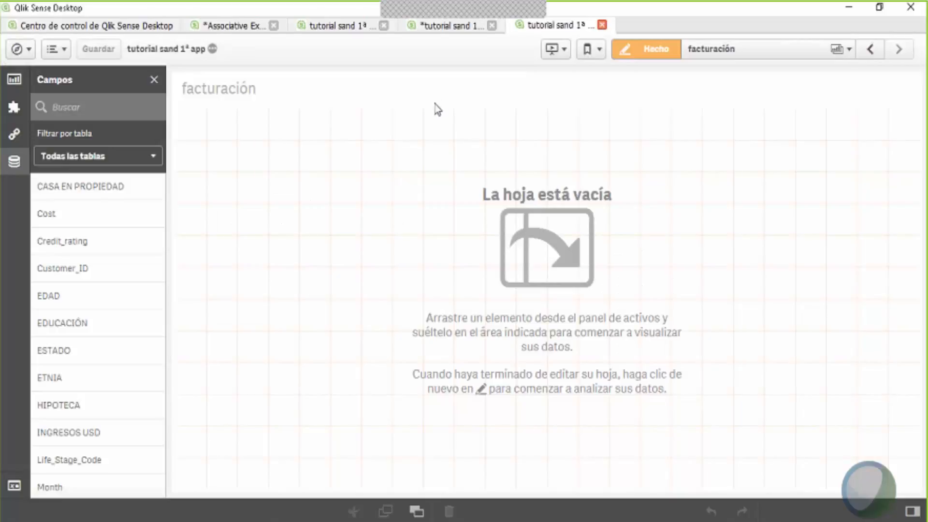
# Step: In the data model viewer, arrange the monthly customer table and the Customer Profile table side by side
pyautogui.click(452, 28)
pyautogui.moveTo(117, 104); pyautogui.dragTo(340, 147)
pyautogui.moveTo(488, 144); pyautogui.dragTo(494, 125)
pyautogui.moveTo(286, 150); pyautogui.dragTo(296, 121)
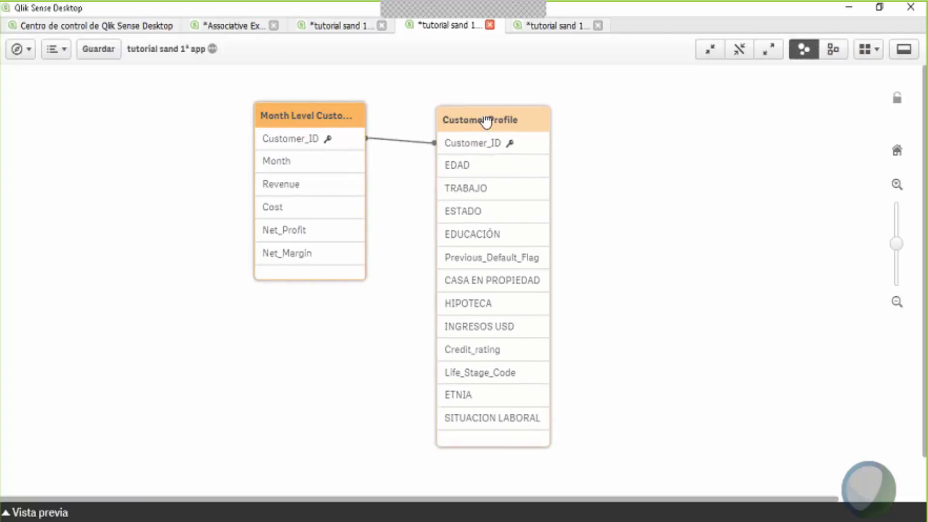
pyautogui.moveTo(488, 123); pyautogui.dragTo(488, 113)
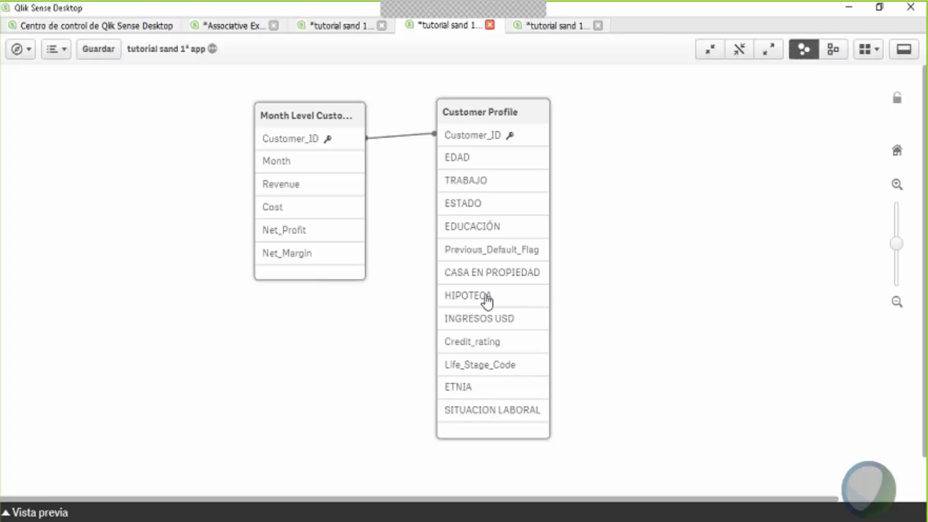
# Step: Back on the facturación sheet, add a bar chart and resize it to span the full width of the sheet's upper half
pyautogui.click(563, 28)
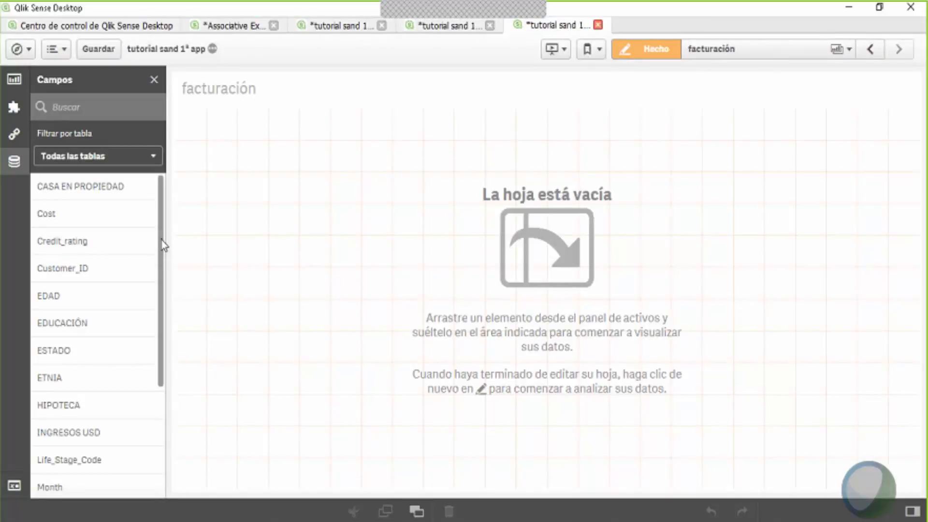
pyautogui.moveTo(161, 244); pyautogui.dragTo(156, 376)
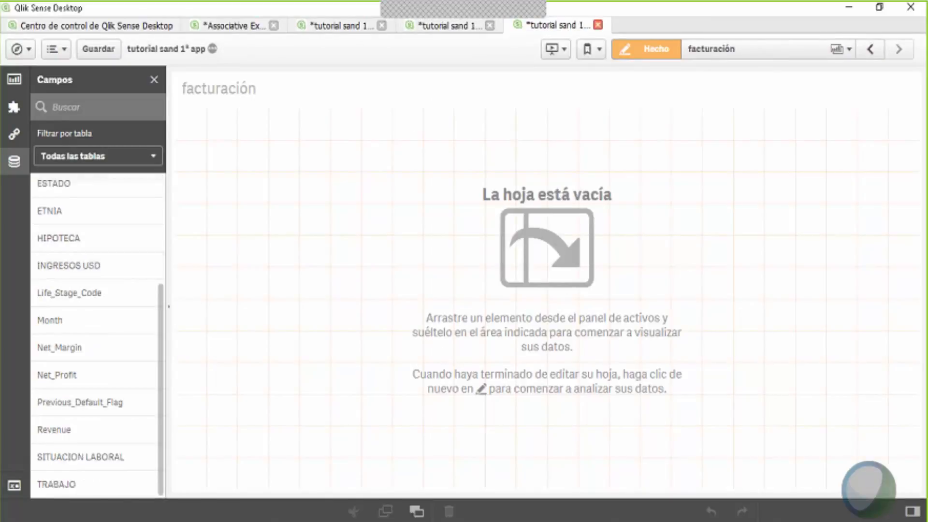
pyautogui.moveTo(164, 334); pyautogui.dragTo(159, 187)
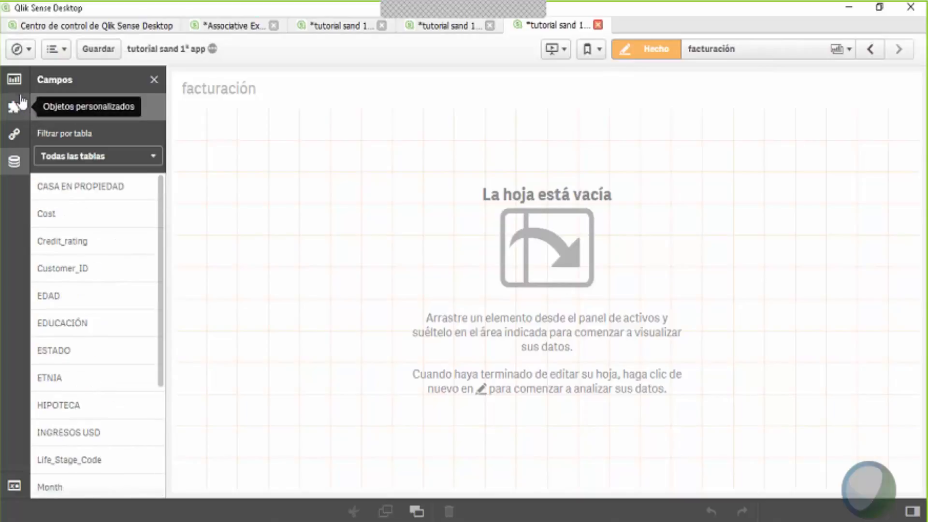
pyautogui.click(16, 81)
pyautogui.moveTo(110, 164); pyautogui.dragTo(338, 159)
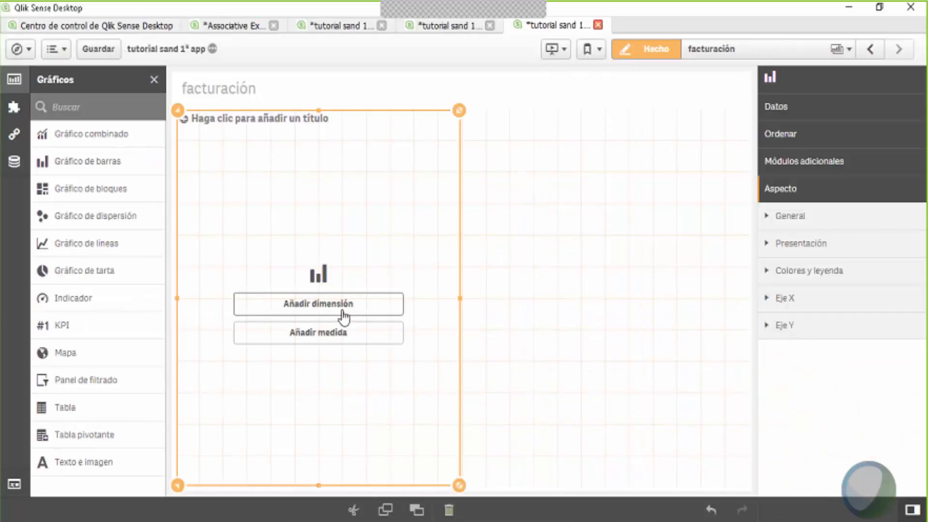
pyautogui.moveTo(461, 300); pyautogui.dragTo(707, 264)
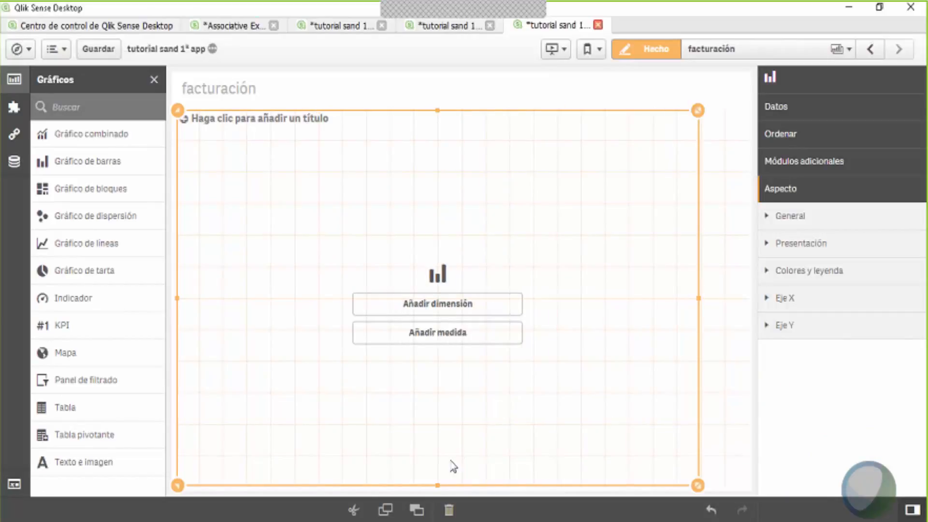
pyautogui.moveTo(438, 485); pyautogui.dragTo(445, 307)
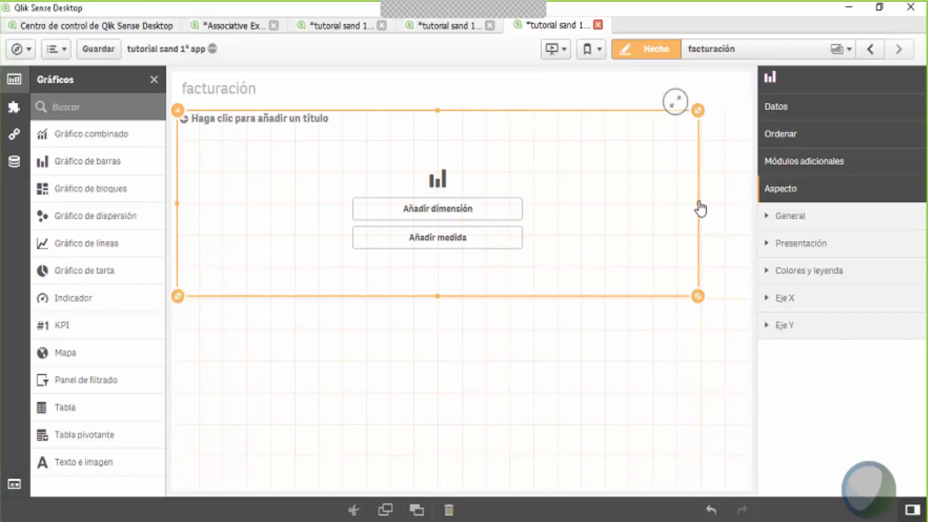
pyautogui.moveTo(700, 208); pyautogui.dragTo(748, 204)
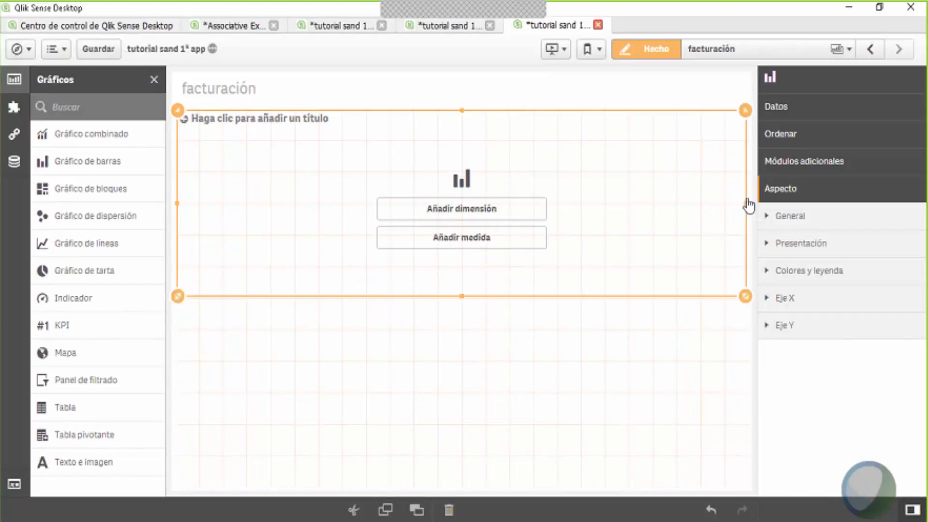
# Step: Add the Month field as the dimension of the empty bar chart on the facturación sheet
pyautogui.click(14, 162)
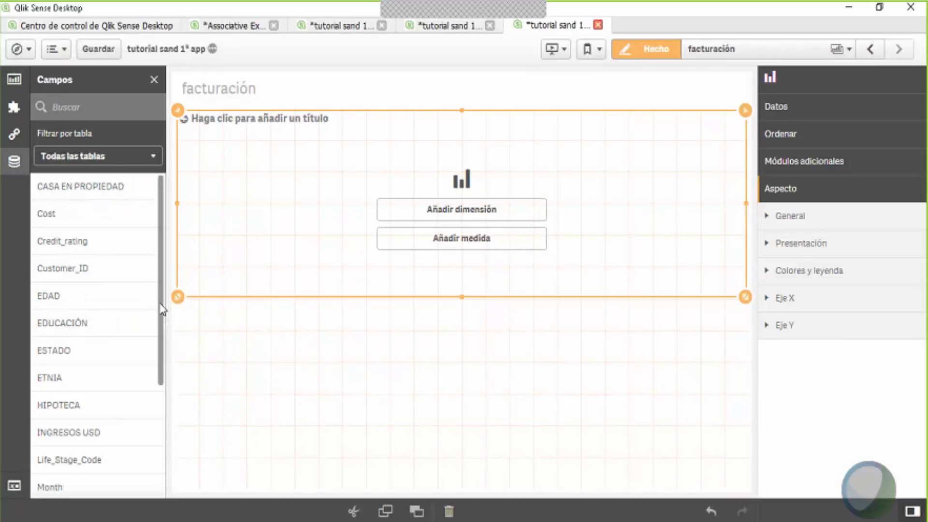
pyautogui.scroll(-3, 124, 381)
pyautogui.moveTo(108, 404); pyautogui.dragTo(435, 209)
pyautogui.click(444, 176)
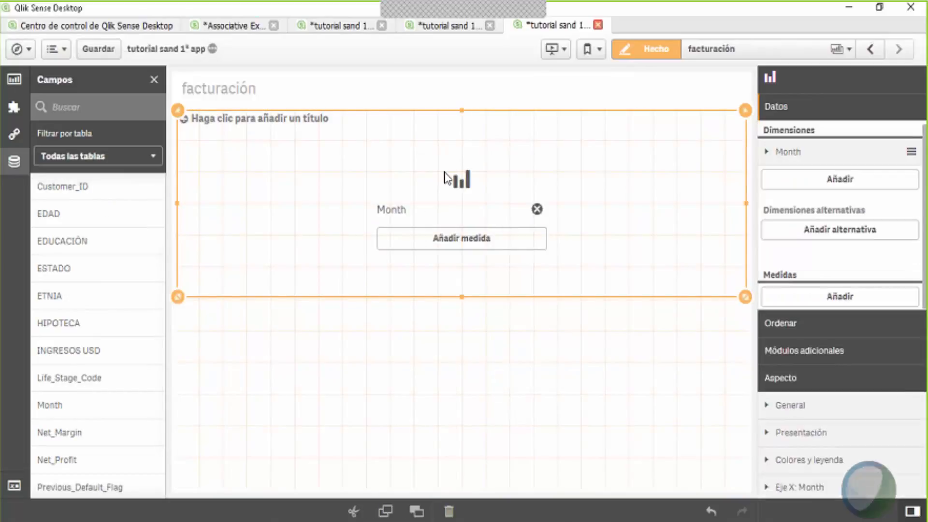
# Step: Add Sum(Revenue) as the bar chart's measure and put Month ahead of it in the sort order
pyautogui.click(505, 244)
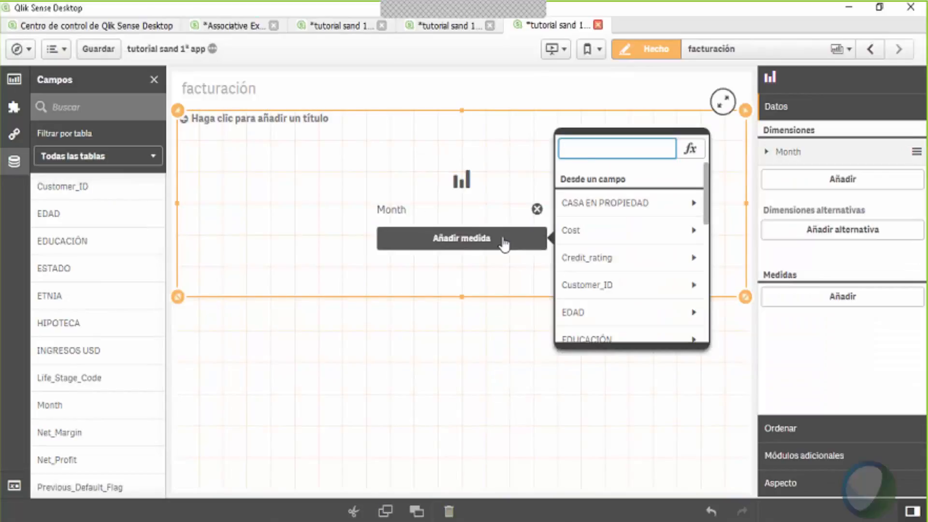
pyautogui.write('rev')
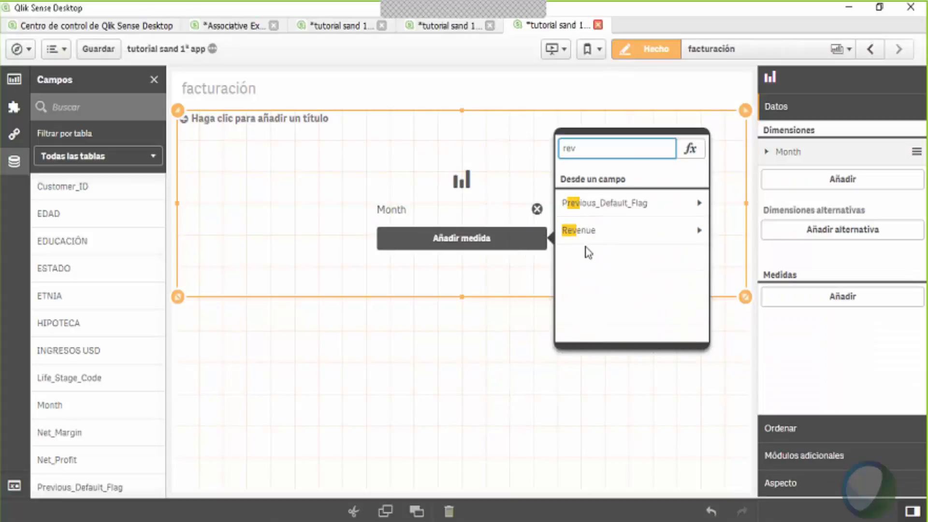
pyautogui.click(598, 240)
pyautogui.click(606, 207)
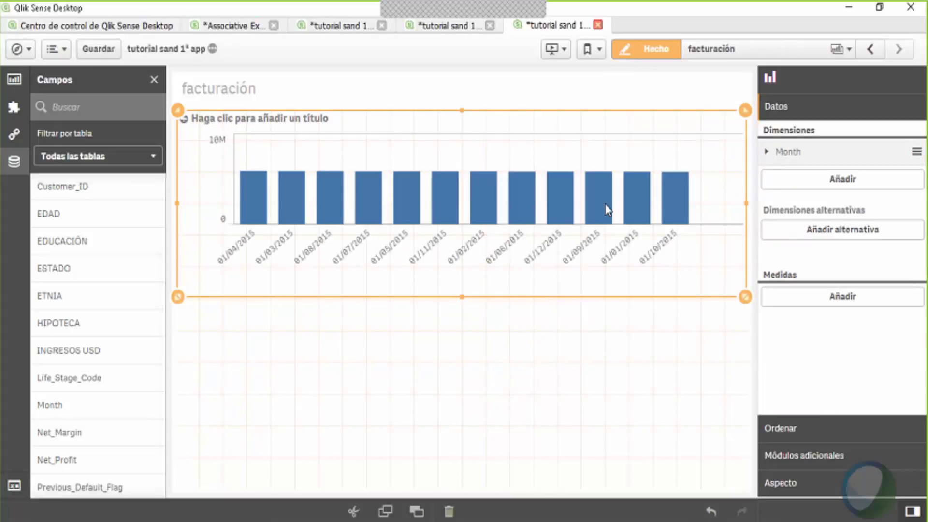
pyautogui.click(808, 430)
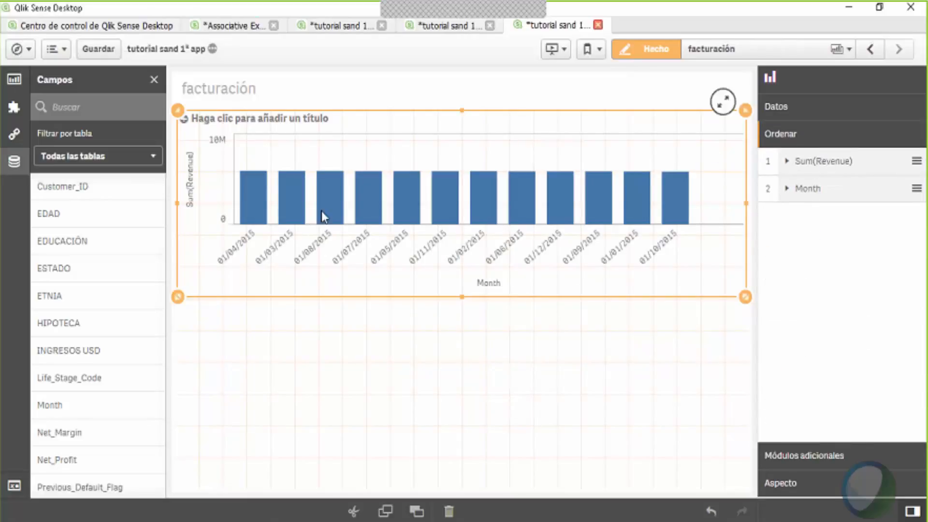
pyautogui.moveTo(829, 173); pyautogui.dragTo(830, 211)
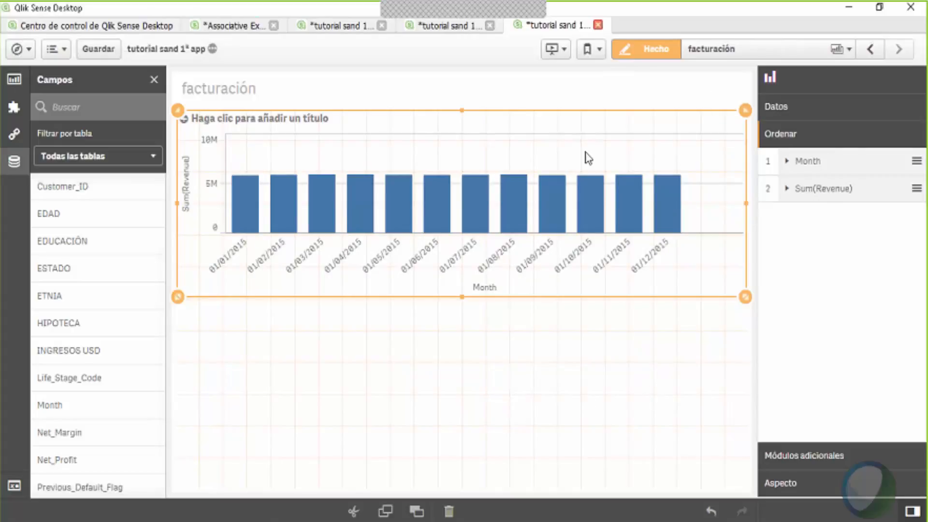
# Step: Add a KPI showing Sum(Revenue) below the bar chart and narrow it to a little over a quarter of the sheet's width
pyautogui.click(14, 79)
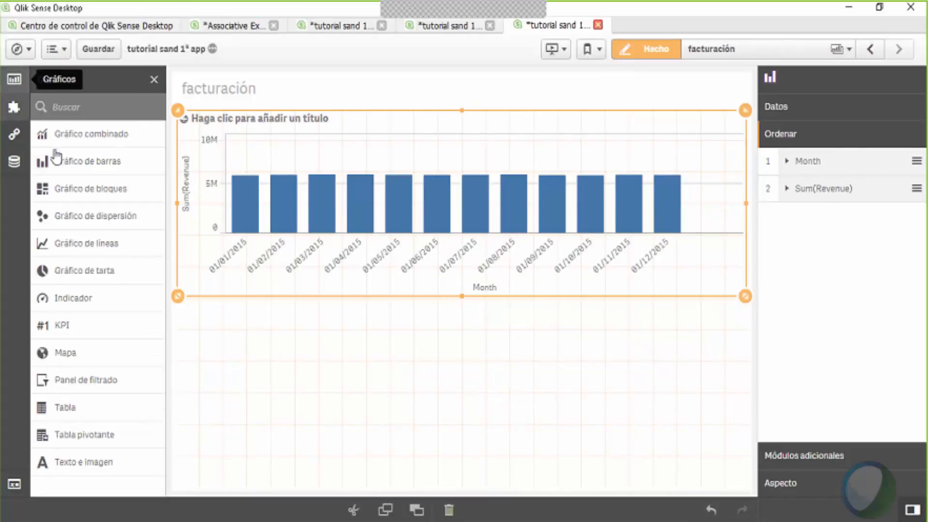
pyautogui.moveTo(104, 333); pyautogui.dragTo(314, 384)
pyautogui.click(347, 415)
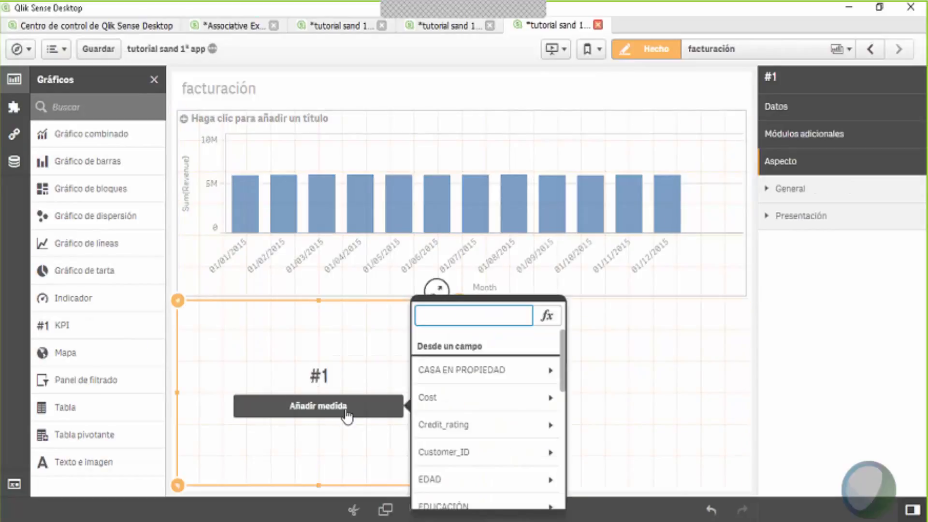
pyautogui.write('ca')
pyautogui.press('BackSpace')
pyautogui.press('BackSpace')
pyautogui.write('rev')
pyautogui.click(435, 397)
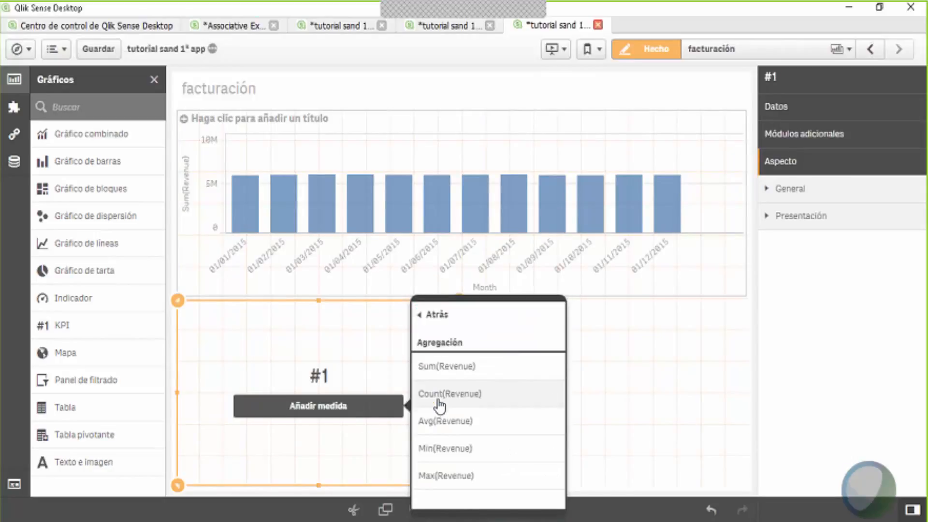
pyautogui.click(441, 370)
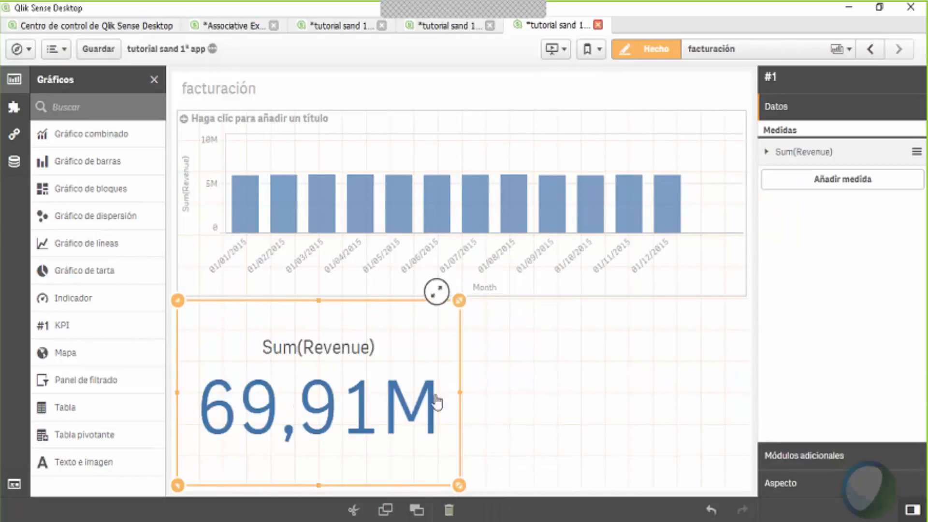
pyautogui.moveTo(459, 392); pyautogui.dragTo(351, 392)
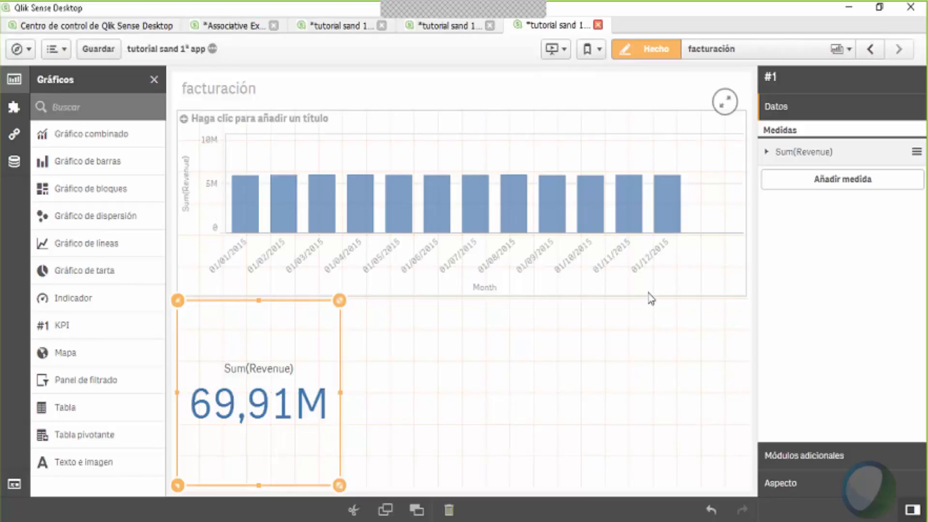
# Step: Try adding Net_Profit to the monthly bar chart as a second dimension, and undo that addition
pyautogui.click(561, 255)
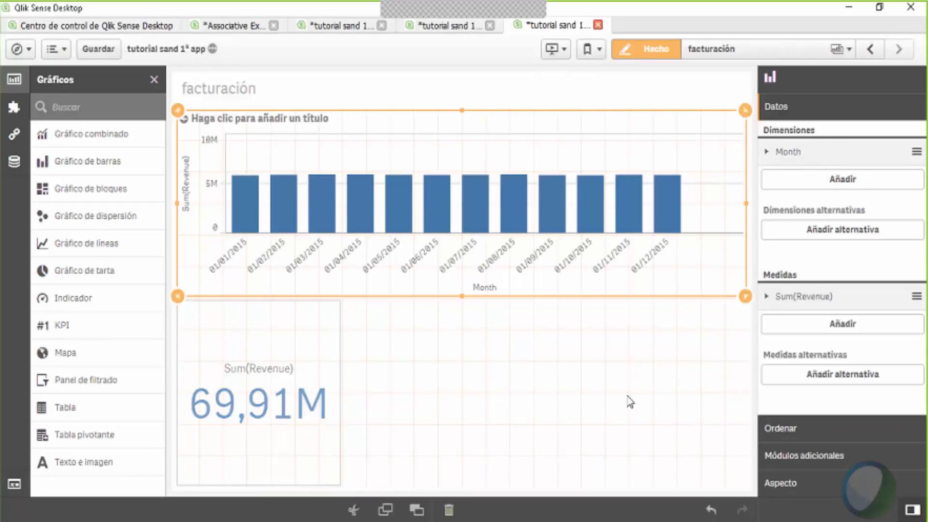
pyautogui.click(503, 414)
pyautogui.click(306, 201)
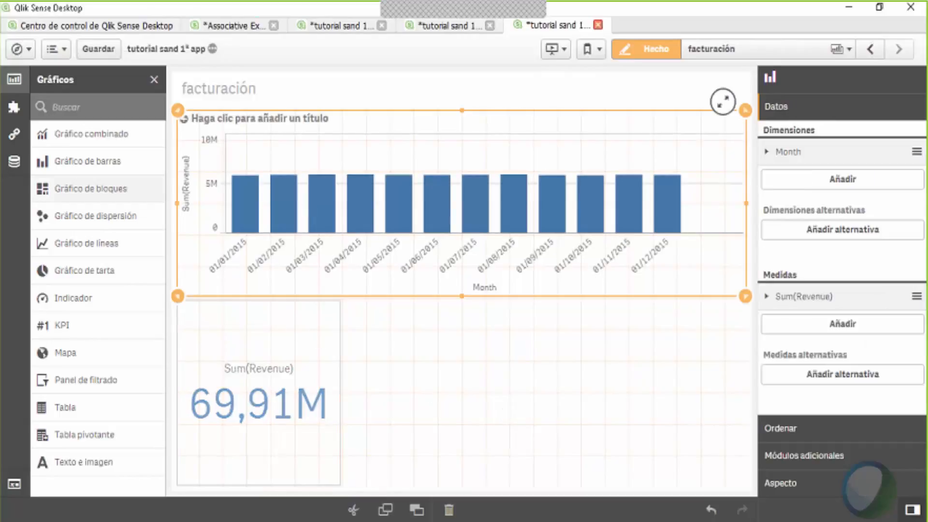
pyautogui.click(14, 162)
pyautogui.moveTo(164, 251); pyautogui.dragTo(154, 373)
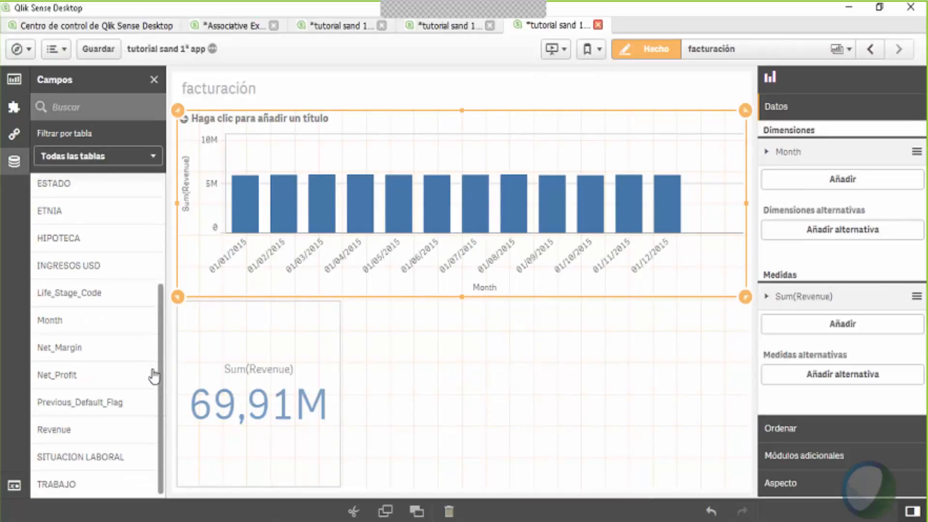
pyautogui.moveTo(82, 379); pyautogui.dragTo(412, 216)
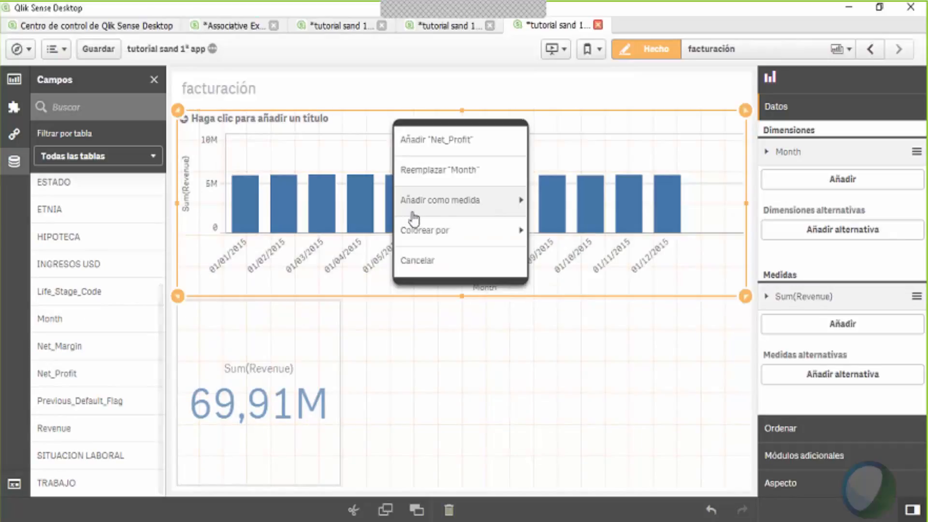
pyautogui.click(451, 148)
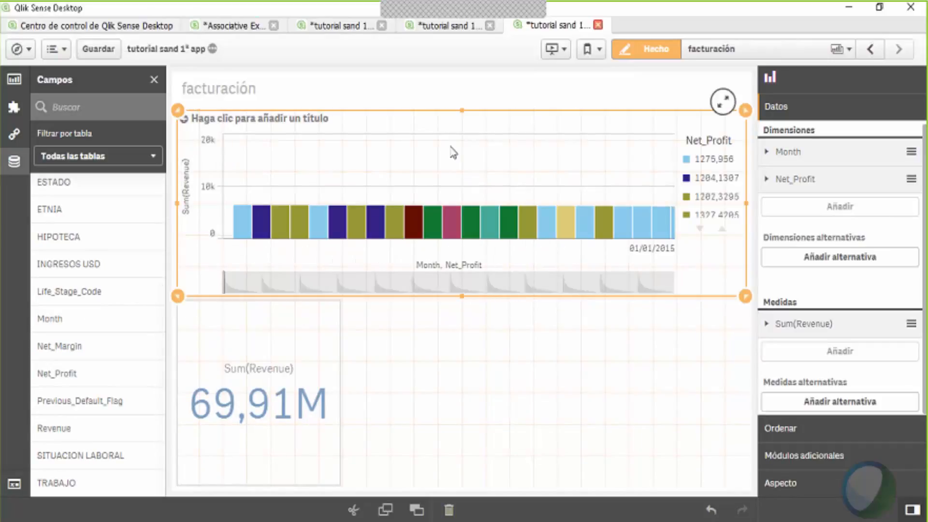
pyautogui.hotkey('ctrl', 'z')
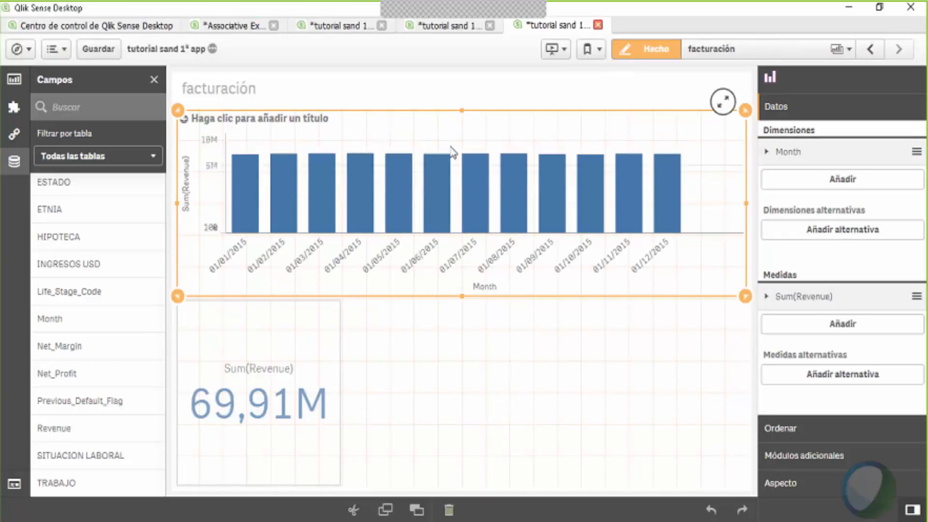
# Step: Add Sum(Net_Profit) to the monthly bar chart as a second measure and change the bars' presentation to stacked (Apilado)
pyautogui.moveTo(86, 381); pyautogui.dragTo(517, 187)
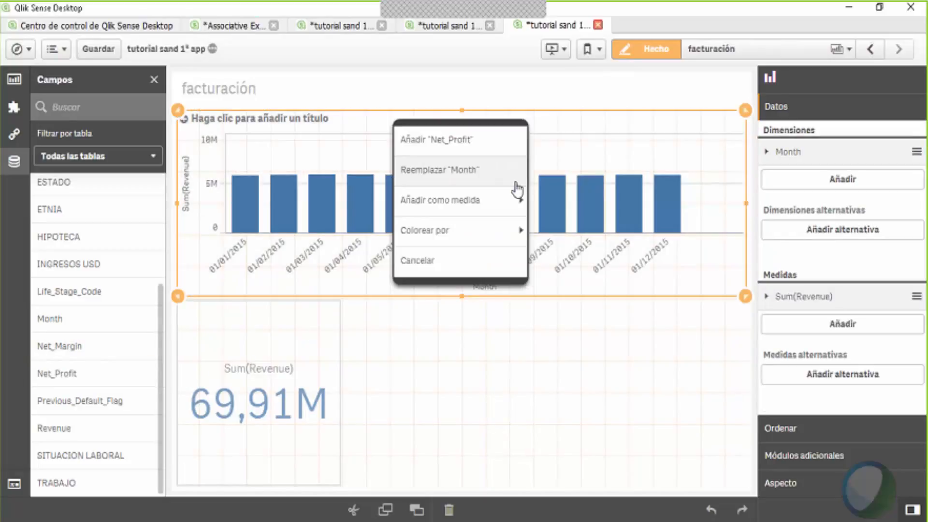
pyautogui.click(476, 206)
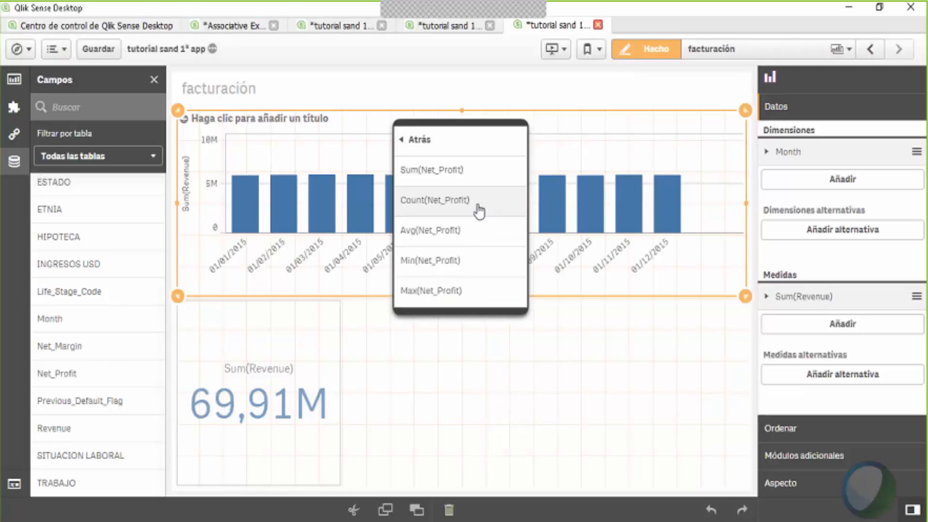
pyautogui.click(445, 180)
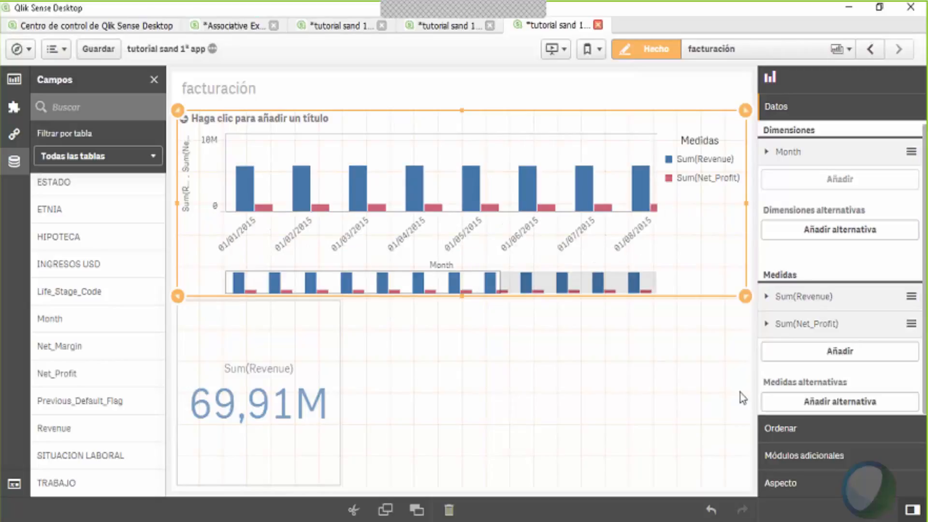
pyautogui.click(780, 483)
pyautogui.click(800, 244)
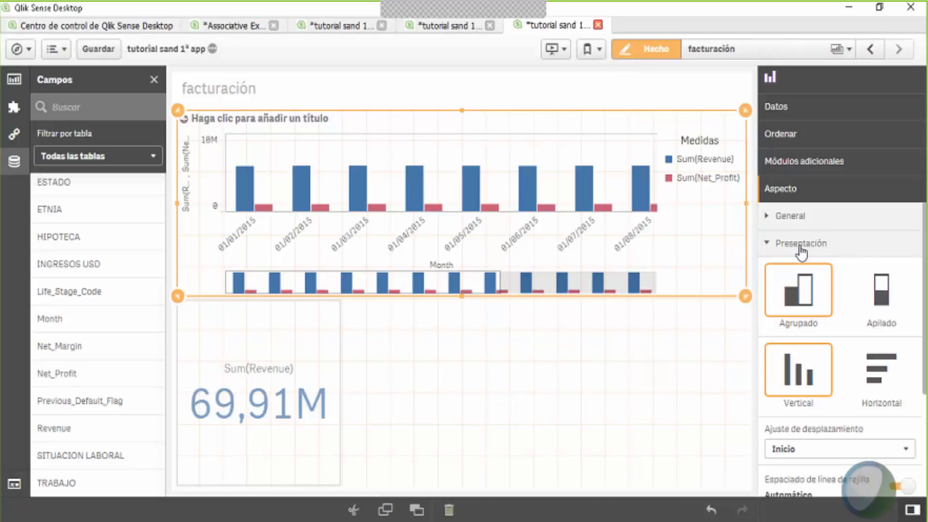
pyautogui.click(881, 287)
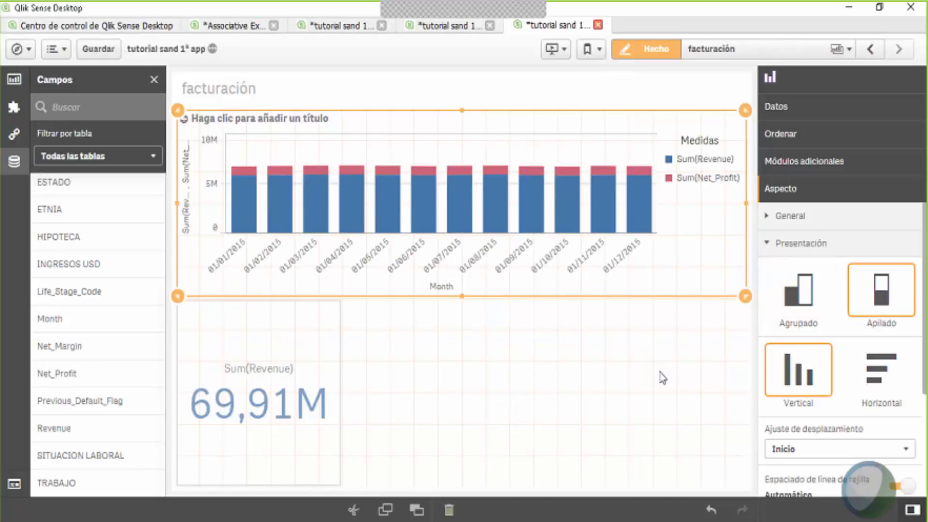
# Step: Leave edit mode, test selecting 01/01/2015 and the range 01/07/2015 to 01/09/2015 in the bar chart, cancel the selection and resume editing
pyautogui.click(655, 52)
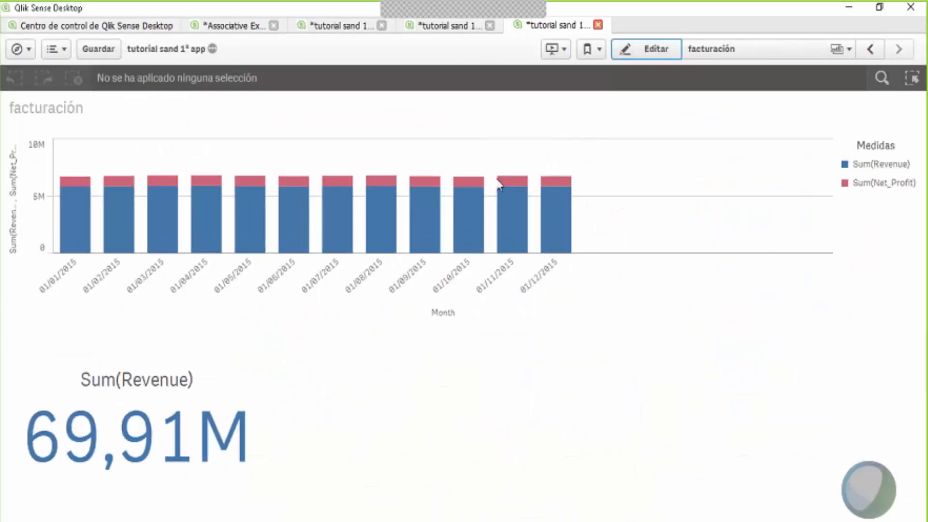
pyautogui.click(73, 223)
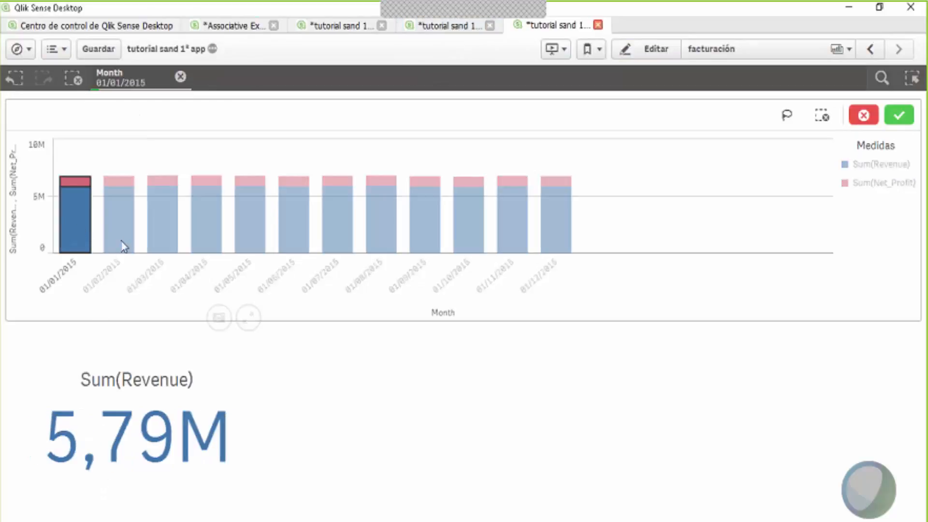
pyautogui.moveTo(71, 279); pyautogui.dragTo(394, 292)
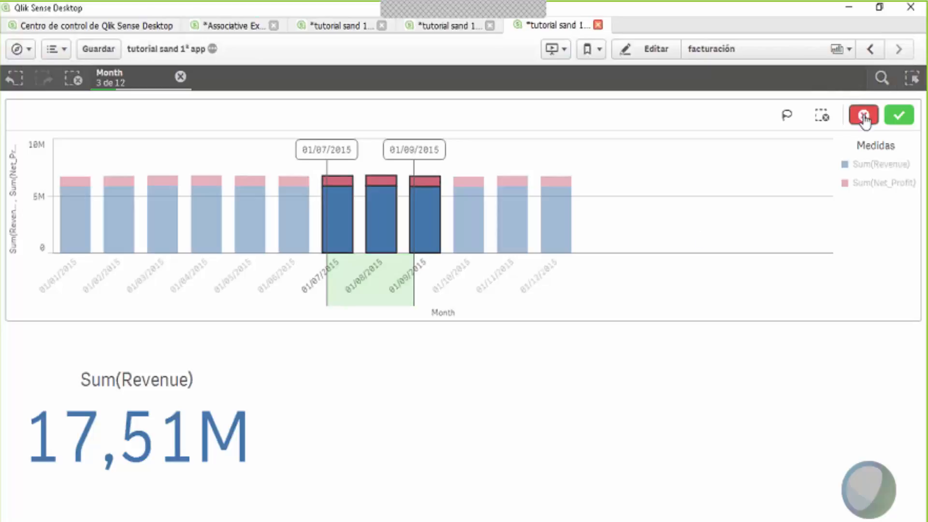
pyautogui.click(864, 118)
pyautogui.click(658, 55)
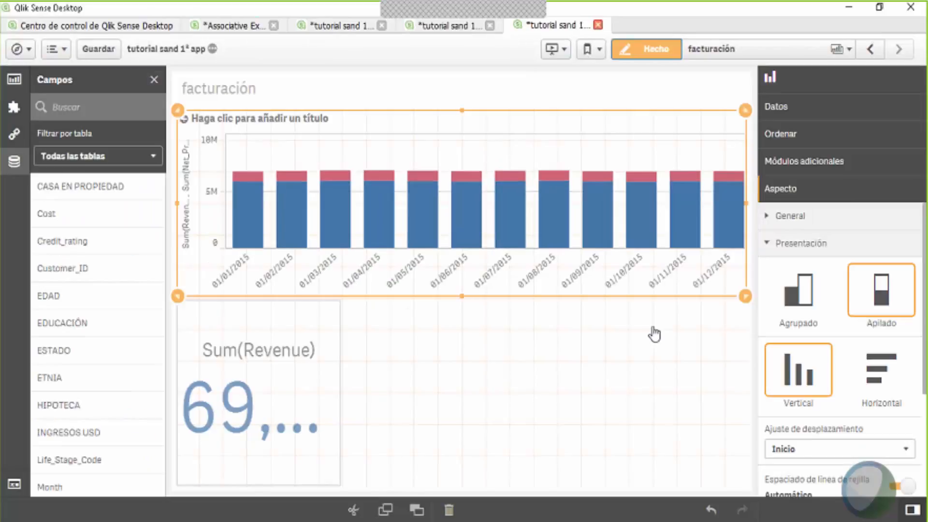
# Step: Add a pivot table in the free space beside the KPI, with ETNIA as its dimension and Sum(Revenue) as its measure
pyautogui.click(14, 80)
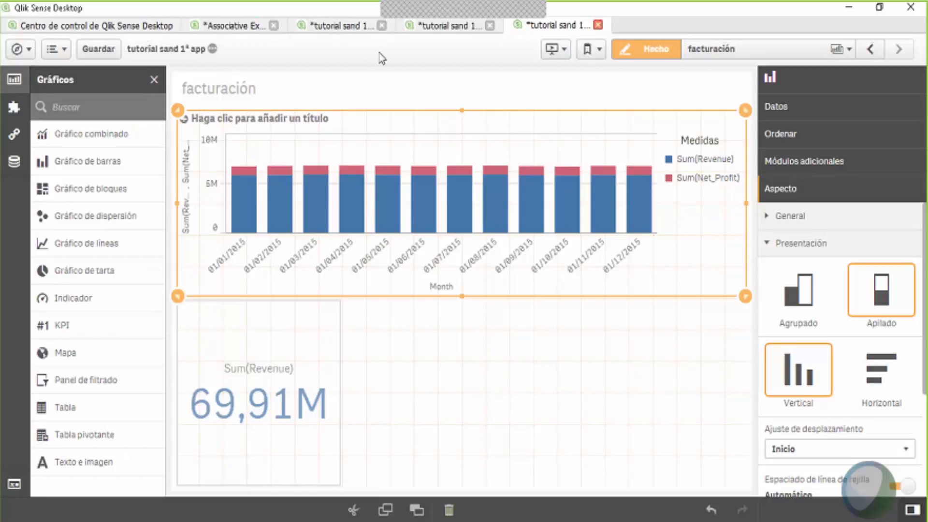
pyautogui.moveTo(100, 447); pyautogui.dragTo(532, 399)
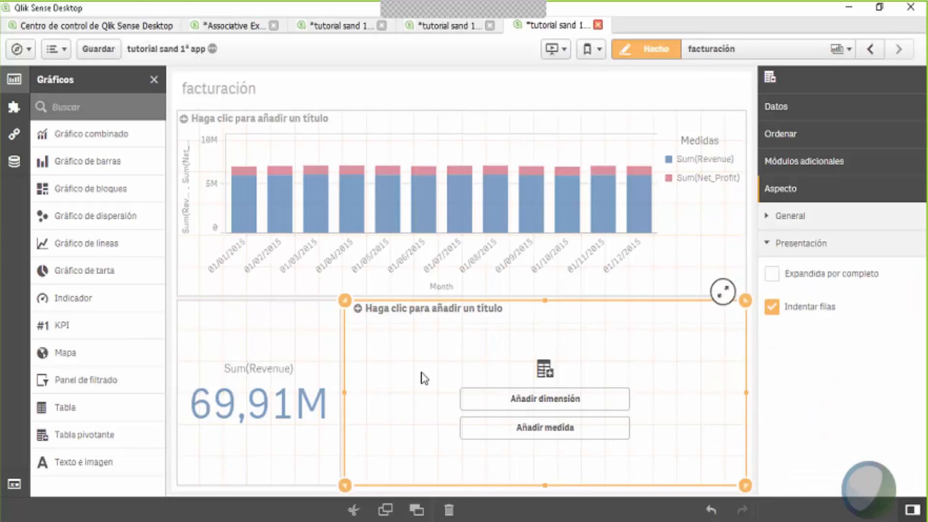
pyautogui.click(551, 405)
pyautogui.write('etn')
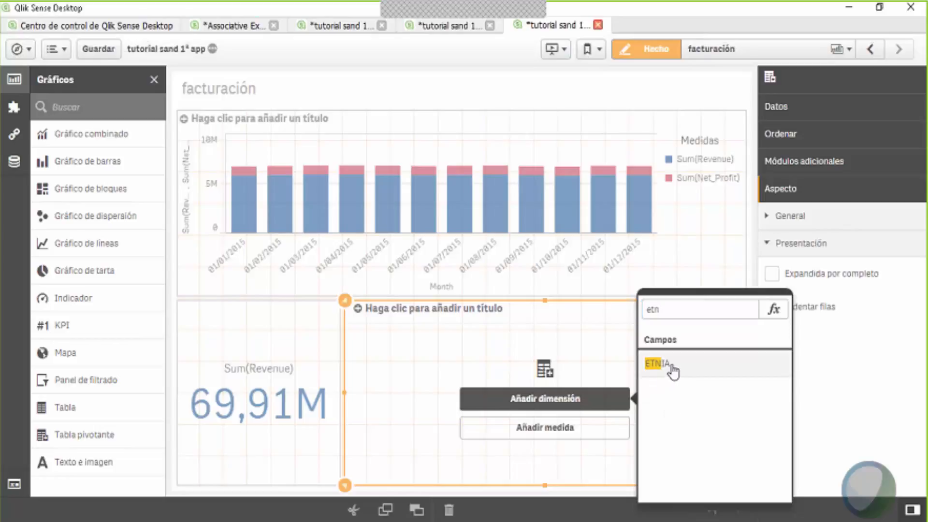
pyautogui.click(649, 364)
pyautogui.click(575, 430)
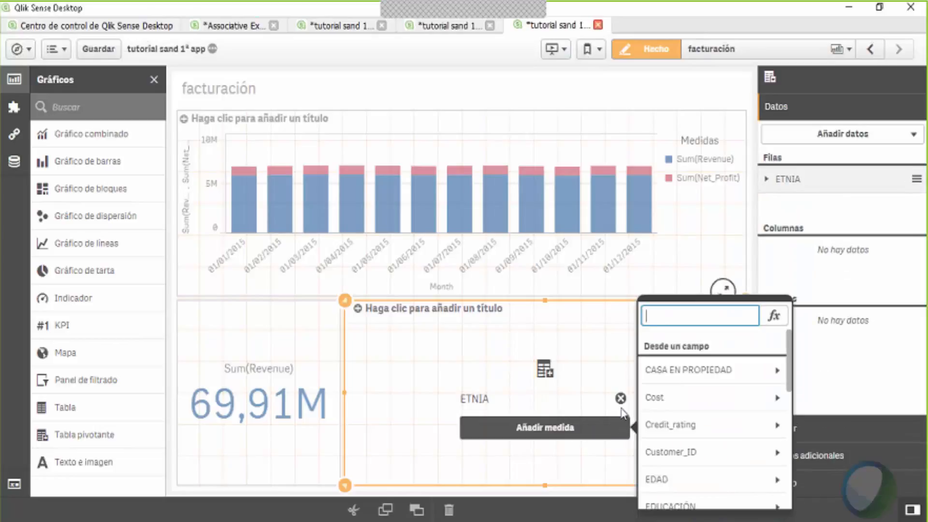
pyautogui.moveTo(789, 373); pyautogui.dragTo(773, 482)
pyautogui.click(735, 454)
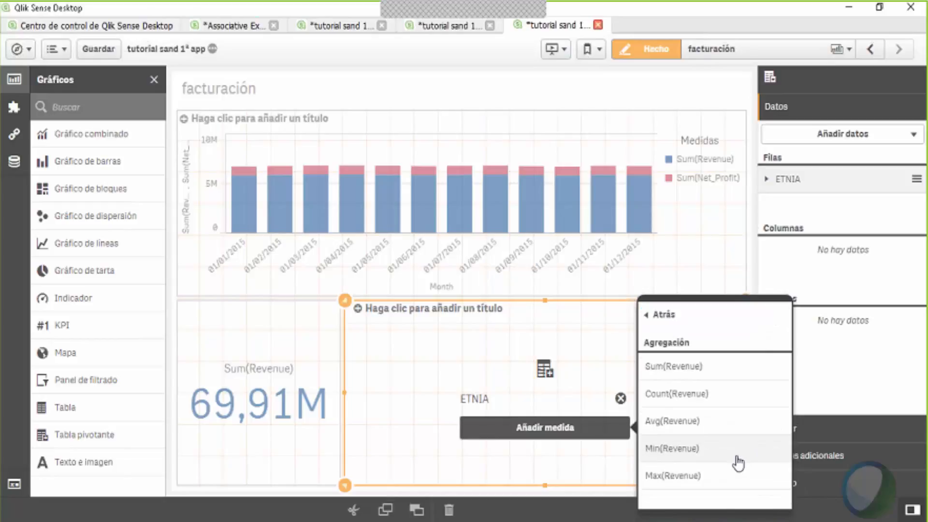
pyautogui.click(688, 371)
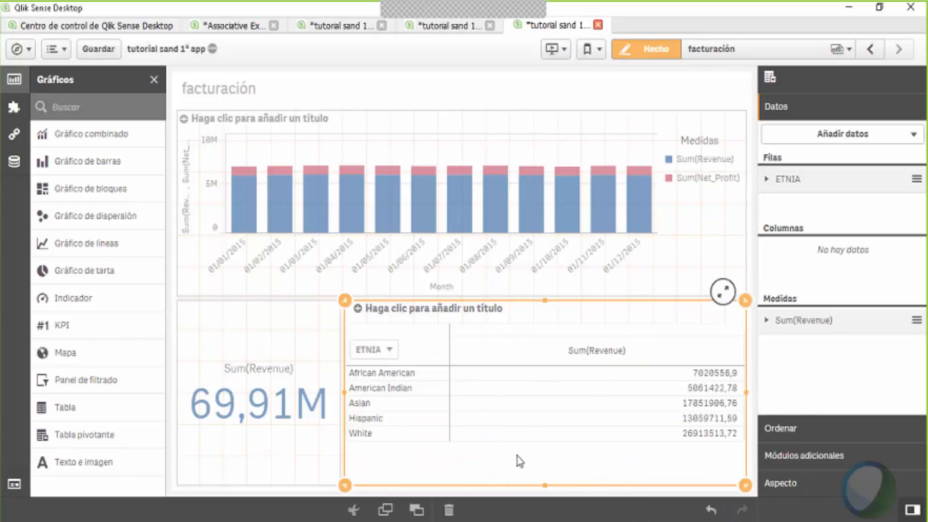
# Step: Set the number format of the pivot table's Sum(Revenue) measure to Número
pyautogui.click(770, 322)
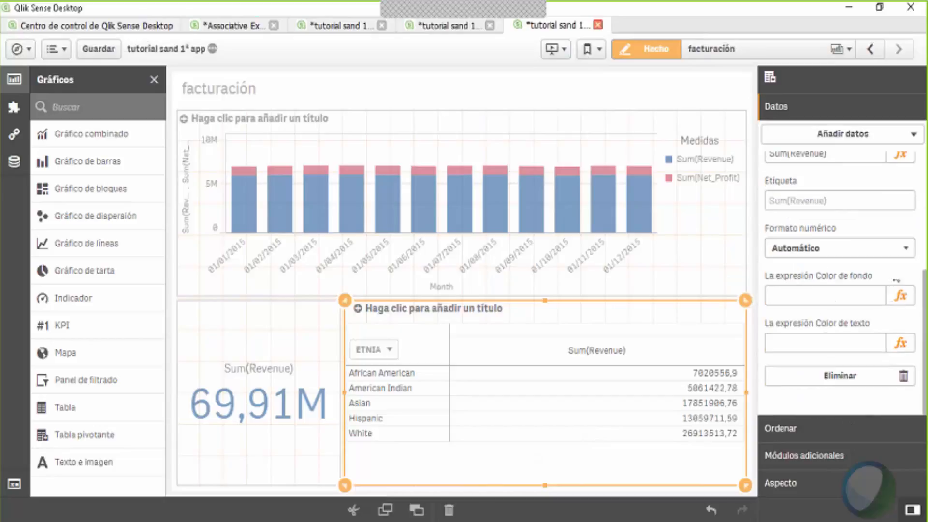
pyautogui.click(903, 247)
pyautogui.click(860, 286)
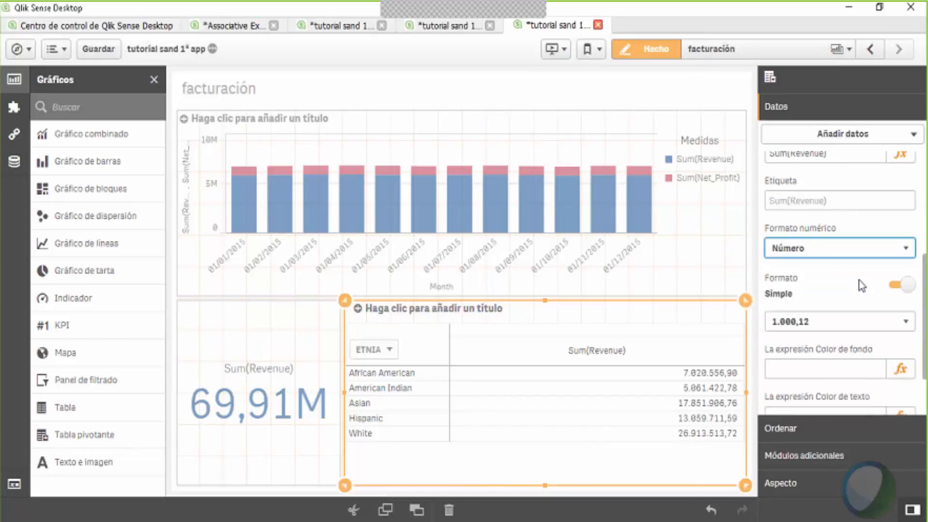
# Step: Set the pivot table's Sum(Revenue) number format to Moneda with the pattern #.##0 €;-#.##0 €, and leave edit mode
pyautogui.click(906, 248)
pyautogui.click(843, 292)
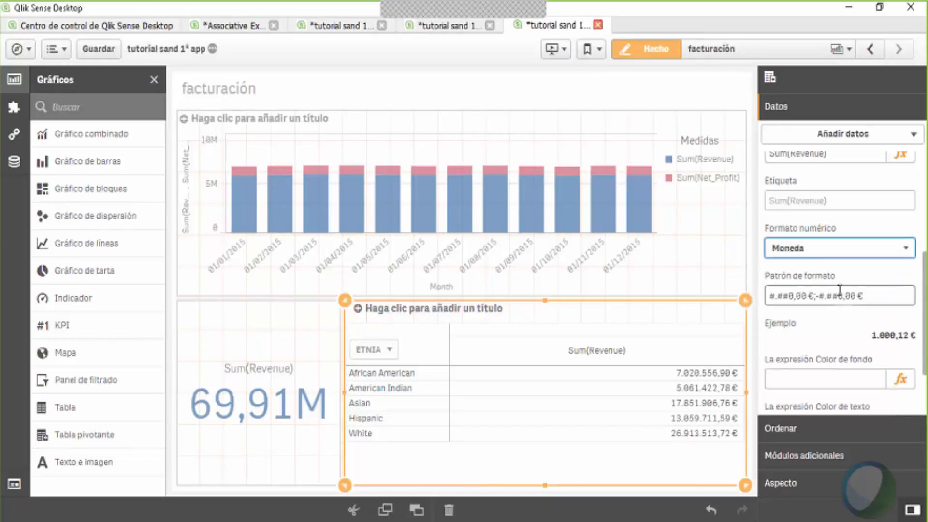
pyautogui.click(807, 296)
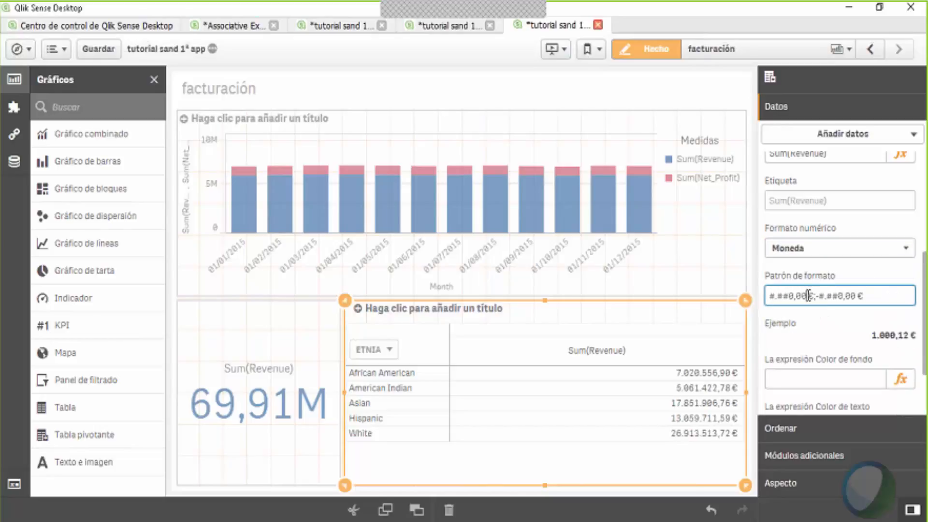
pyautogui.press('BackSpace')
pyautogui.press('BackSpace')
pyautogui.press('BackSpace')
pyautogui.press('BackSpace')
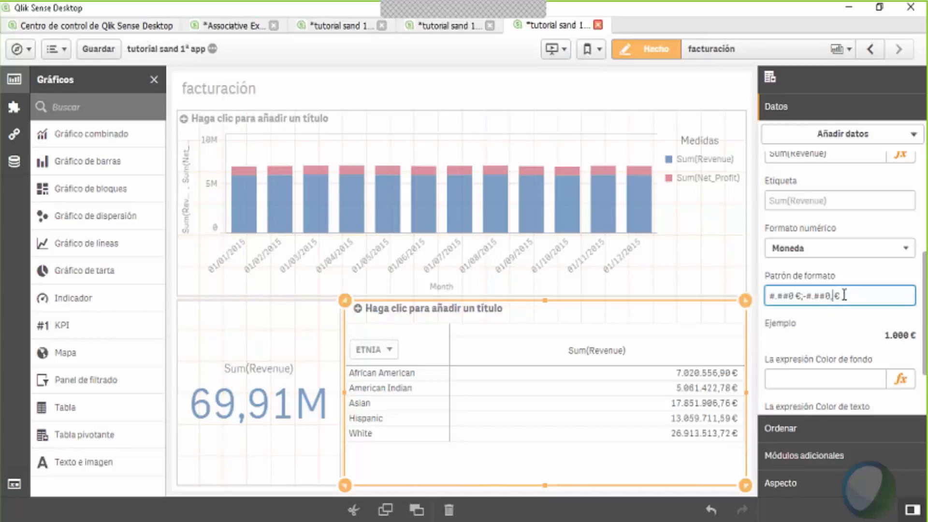
pyautogui.click(853, 430)
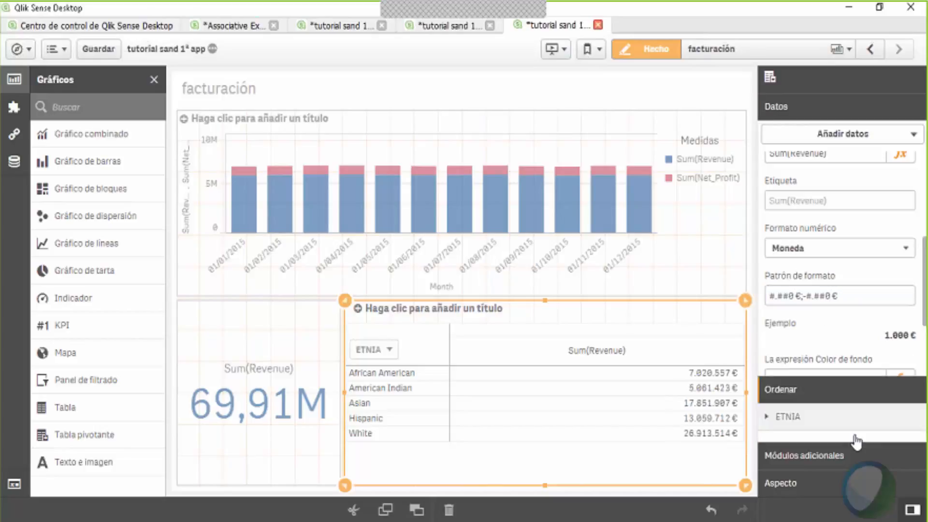
pyautogui.click(643, 51)
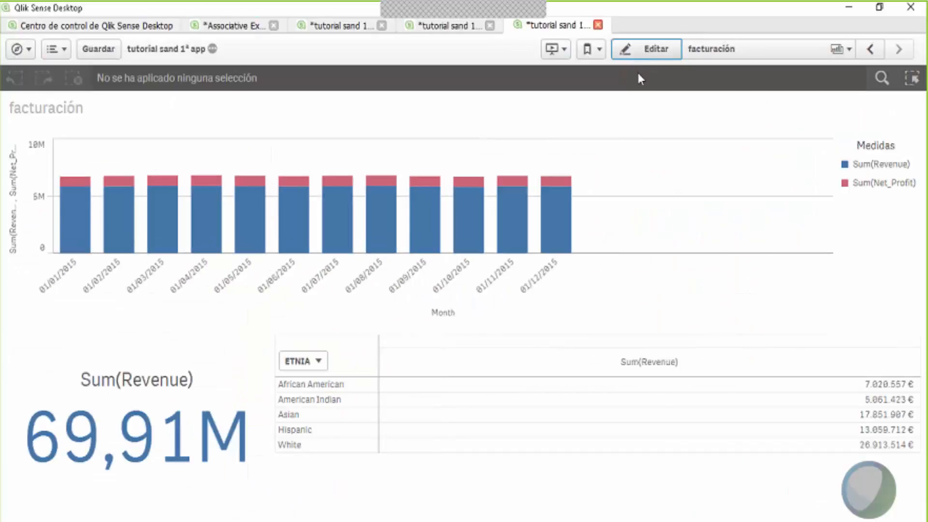
# Step: Resume editing and add the field Life_Stage_Code to the pivot table as a second row dimension beneath ETNIA
pyautogui.click(661, 54)
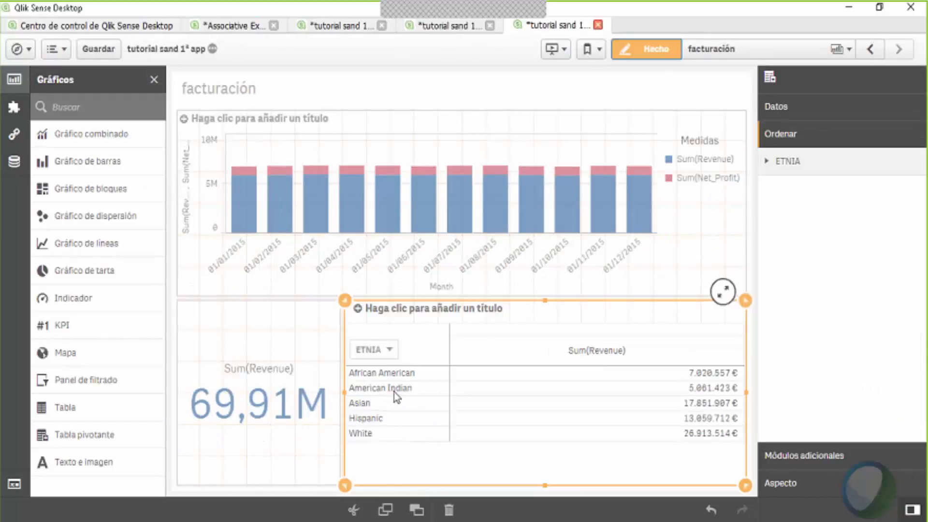
pyautogui.click(14, 162)
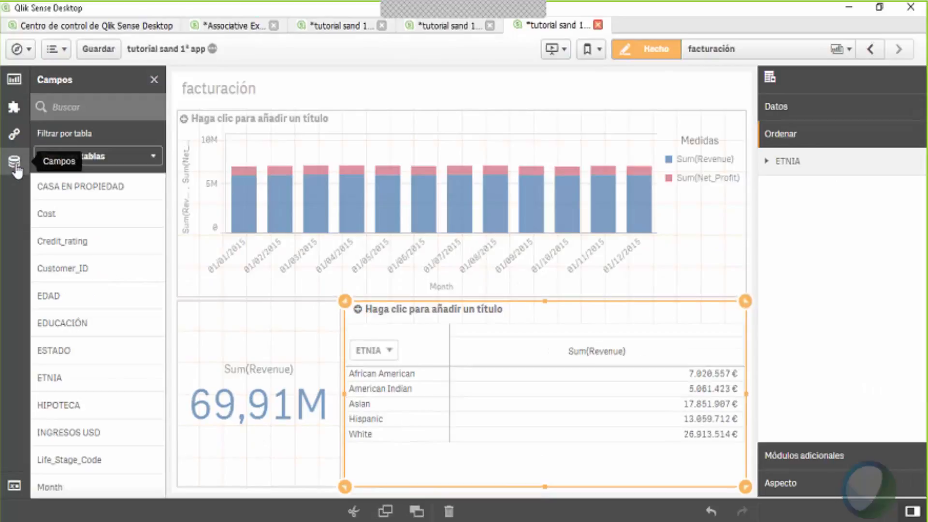
pyautogui.scroll(-5, 160, 216)
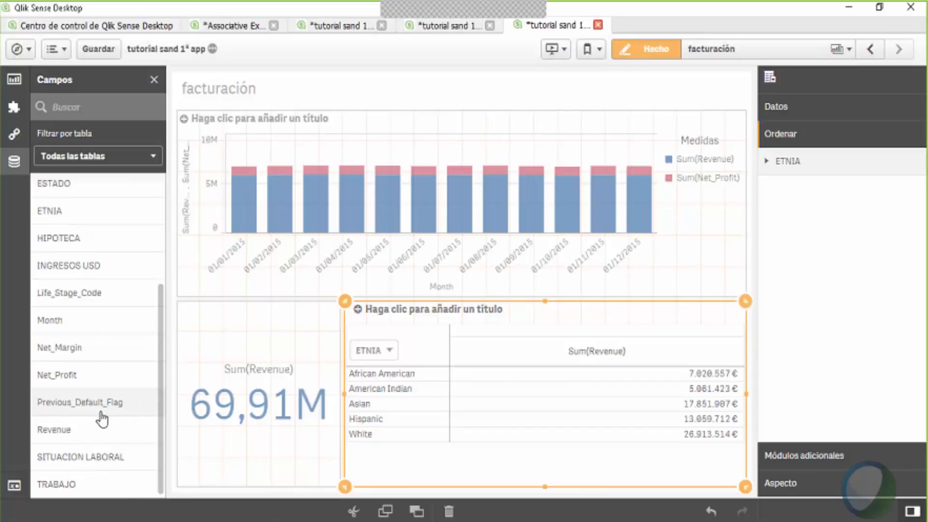
pyautogui.moveTo(89, 291); pyautogui.dragTo(404, 377)
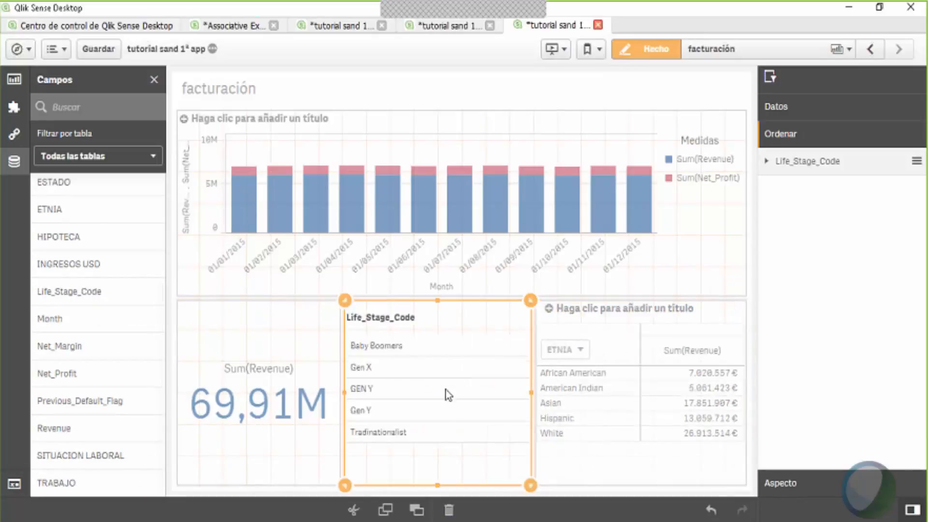
pyautogui.hotkey('ctrl', 'z')
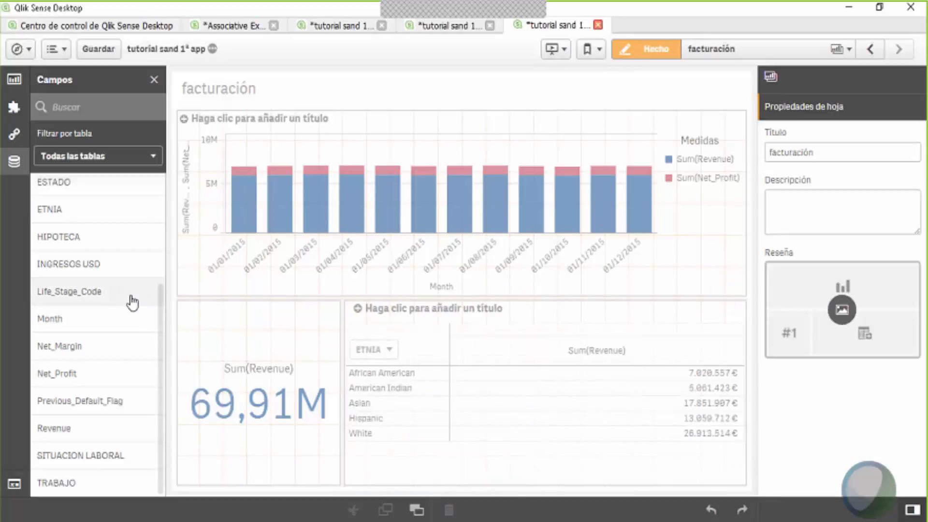
pyautogui.moveTo(89, 291); pyautogui.dragTo(489, 375)
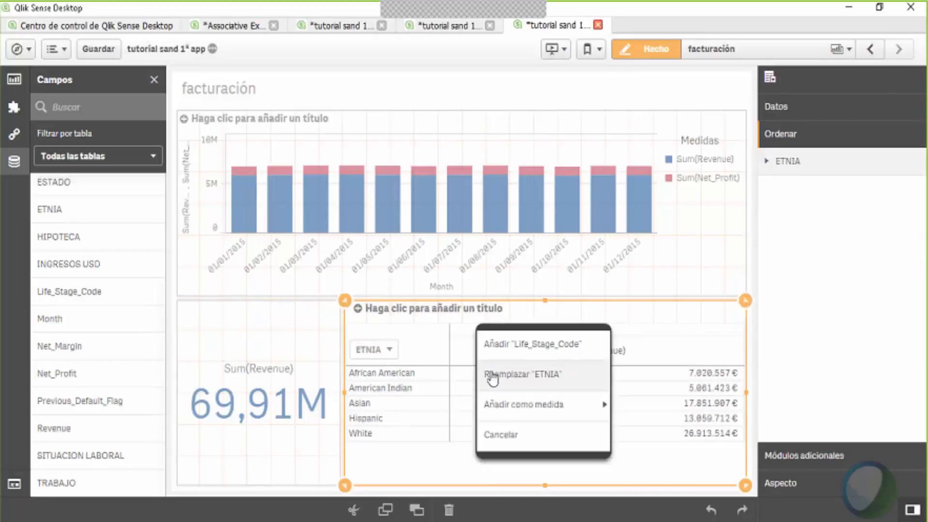
pyautogui.click(541, 346)
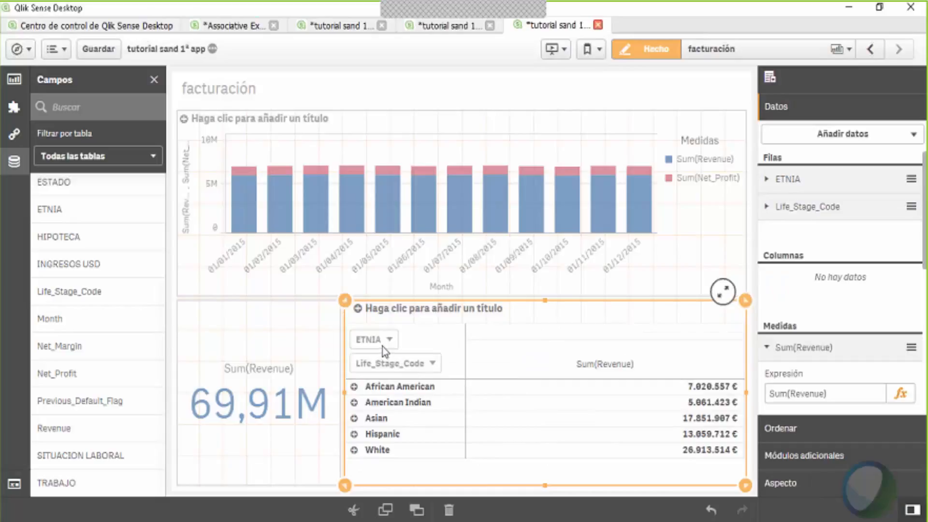
# Step: Remove the ETNIA dimension from the pivot table's rows and leave edit mode
pyautogui.moveTo(376, 345)
pyautogui.mouseDown()
pyautogui.moveTo(317, 338)
pyautogui.moveTo(374, 346)
pyautogui.mouseUp()
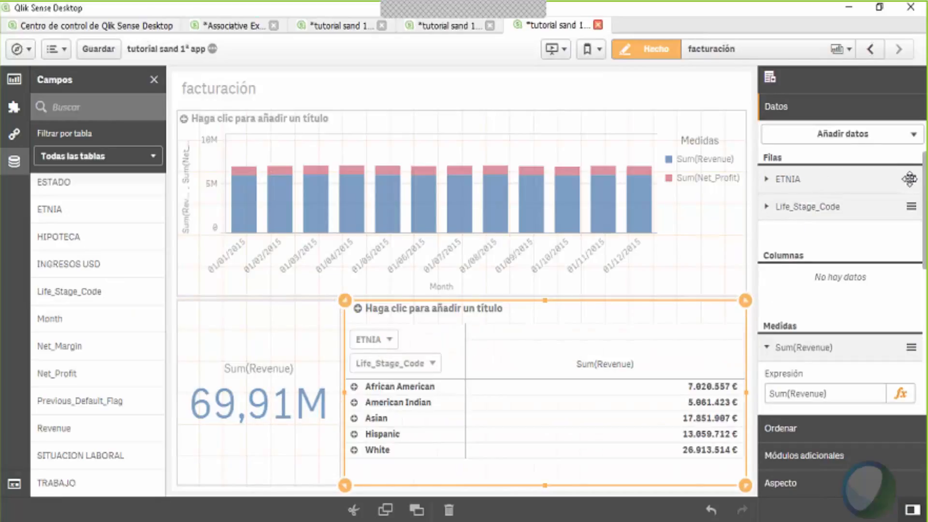
pyautogui.click(769, 181)
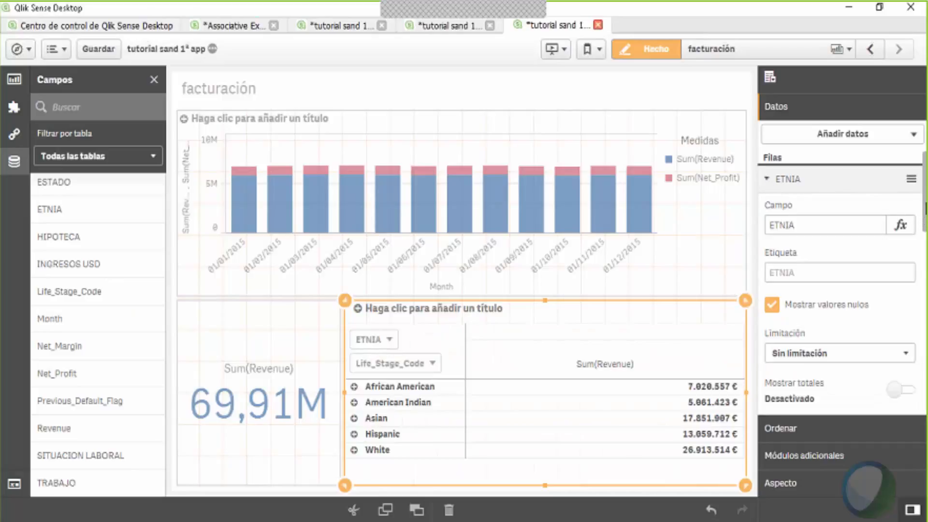
pyautogui.scroll(-5, 834, 197)
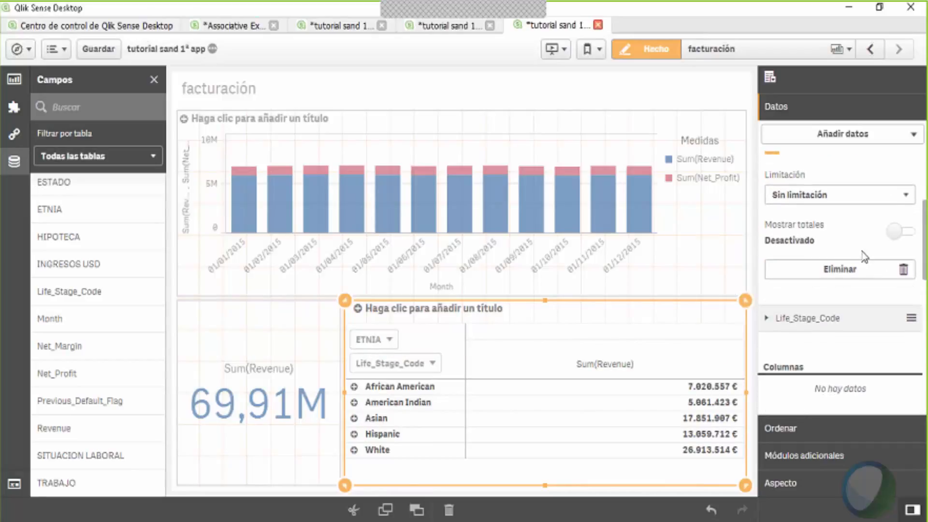
pyautogui.click(851, 269)
pyautogui.click(655, 49)
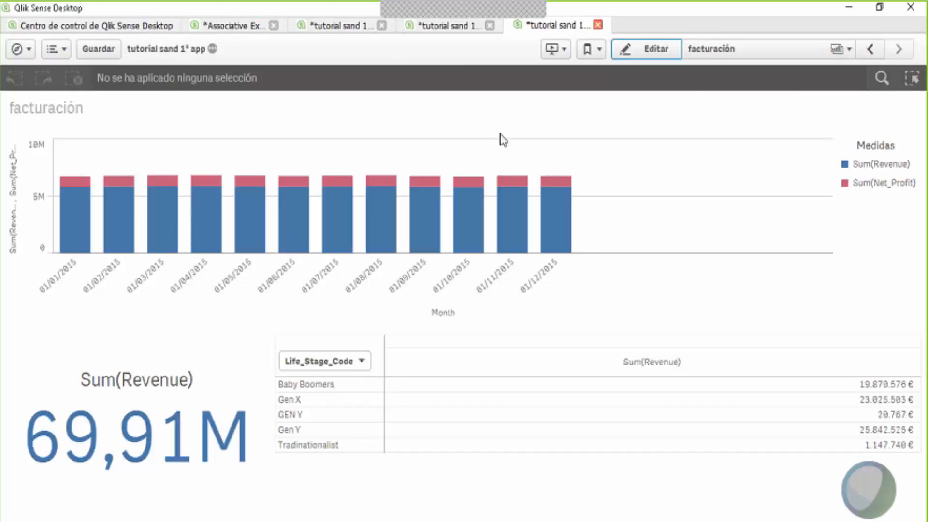
# Step: Reopen the sheet for editing, add SITUACION LABORAL as a row dimension under Life_Stage_Code in the pivot table, and finish editing
pyautogui.click(643, 54)
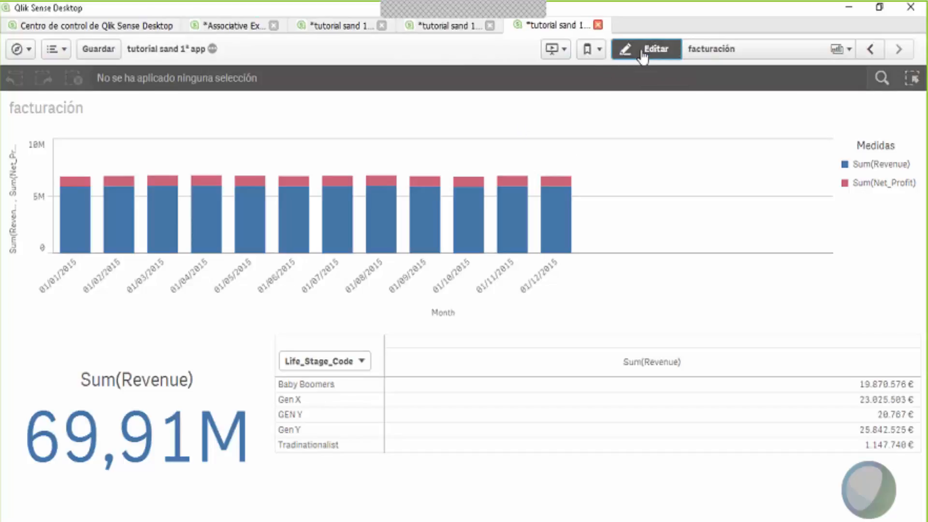
pyautogui.click(464, 443)
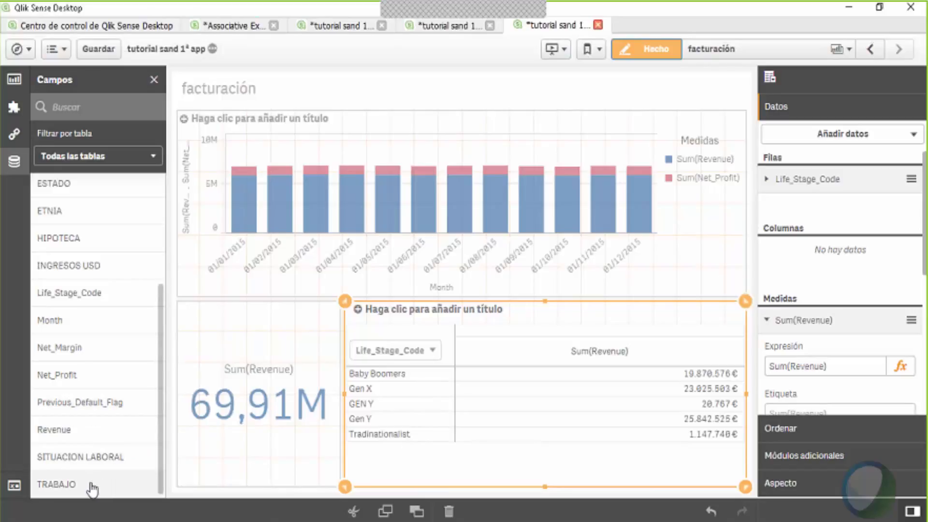
pyautogui.moveTo(102, 457); pyautogui.dragTo(501, 375)
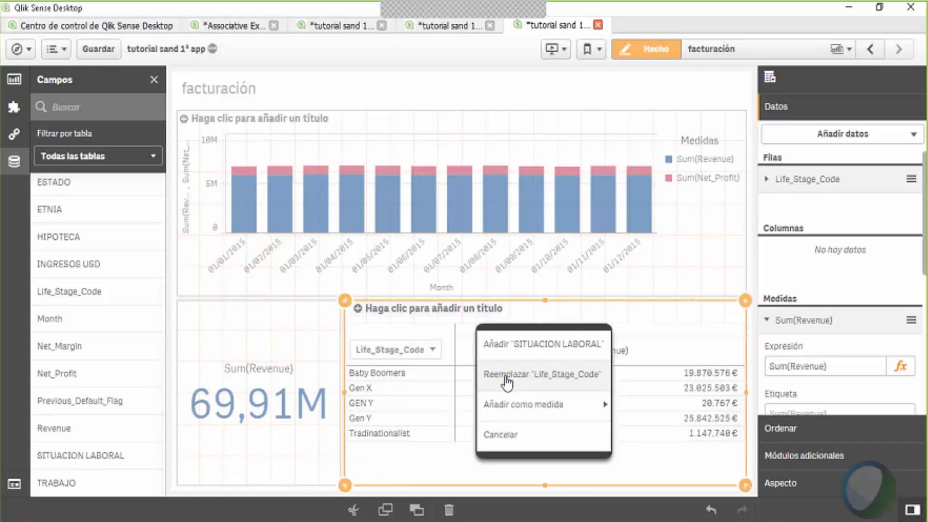
pyautogui.click(532, 344)
pyautogui.click(659, 54)
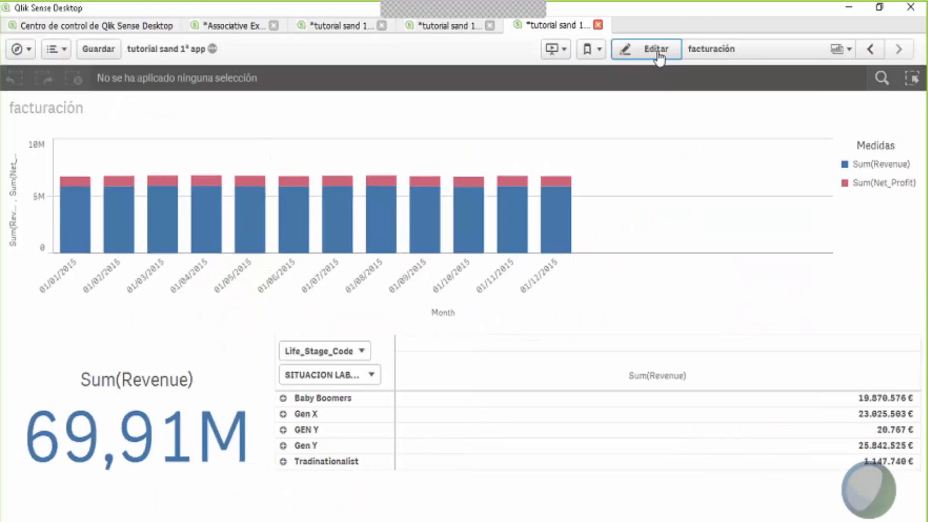
# Step: Expand Baby Boomers, reorder the pivot table rows with SITUACION LABORAL above Life_Stage_Code, and inspect the retired and unemployed groups
pyautogui.click(283, 398)
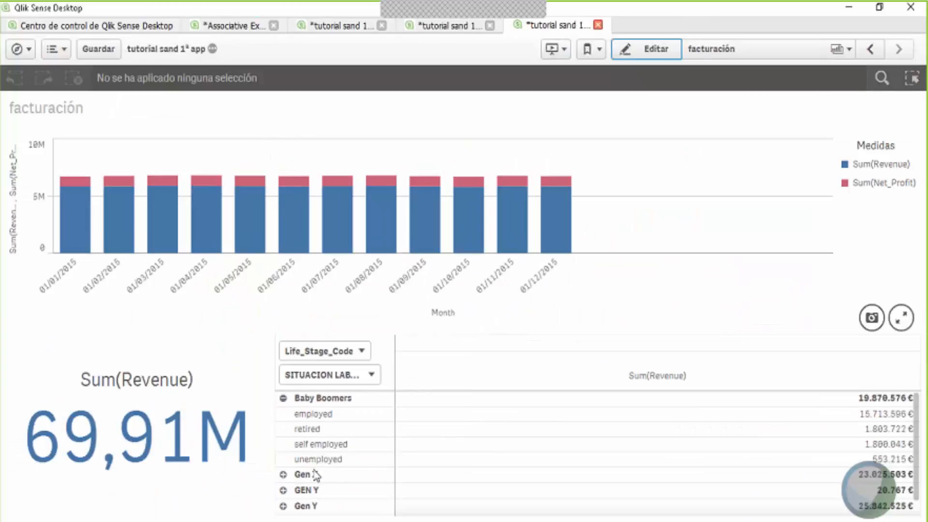
pyautogui.moveTo(319, 350); pyautogui.dragTo(314, 381)
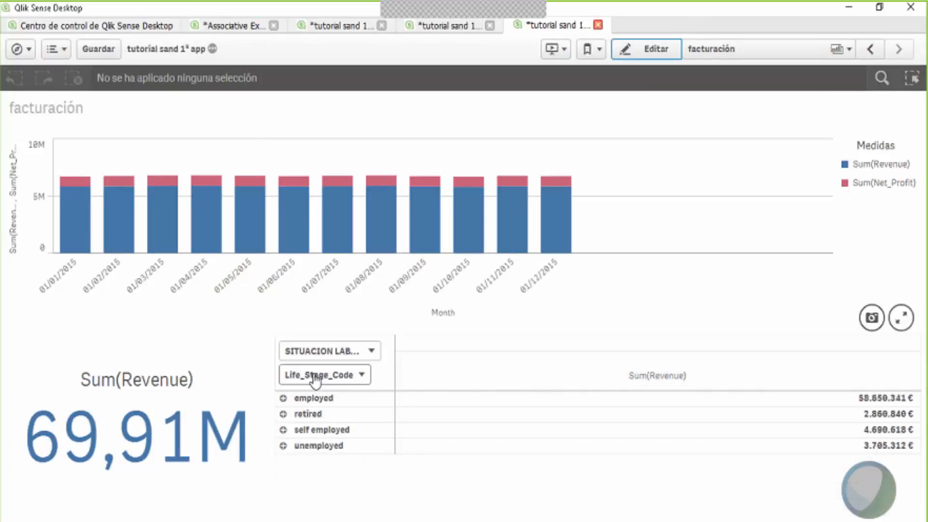
pyautogui.click(283, 413)
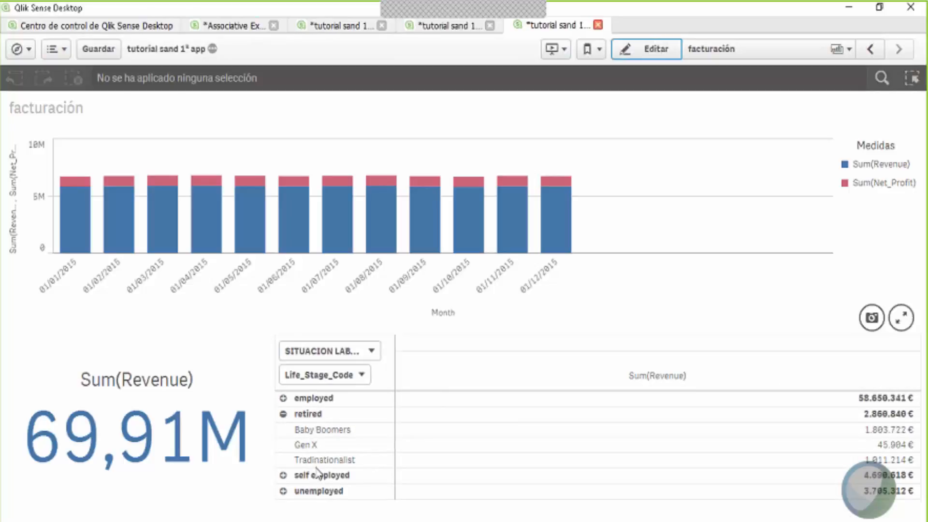
pyautogui.click(283, 414)
pyautogui.click(284, 445)
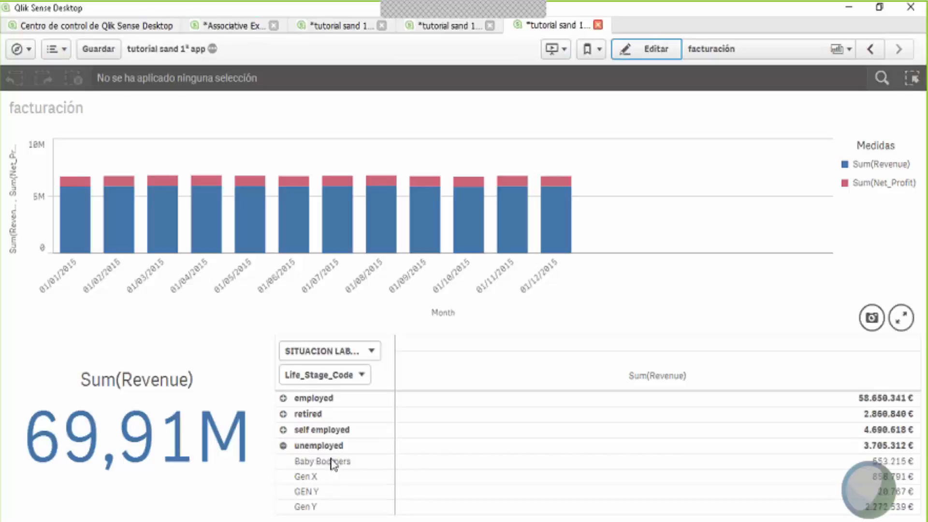
# Step: Filter the sheet by the Life_Stage_Code values Gen Y and GEN Y from the pivot table, check the charts and clear the selection
pyautogui.click(311, 508)
pyautogui.click(320, 492)
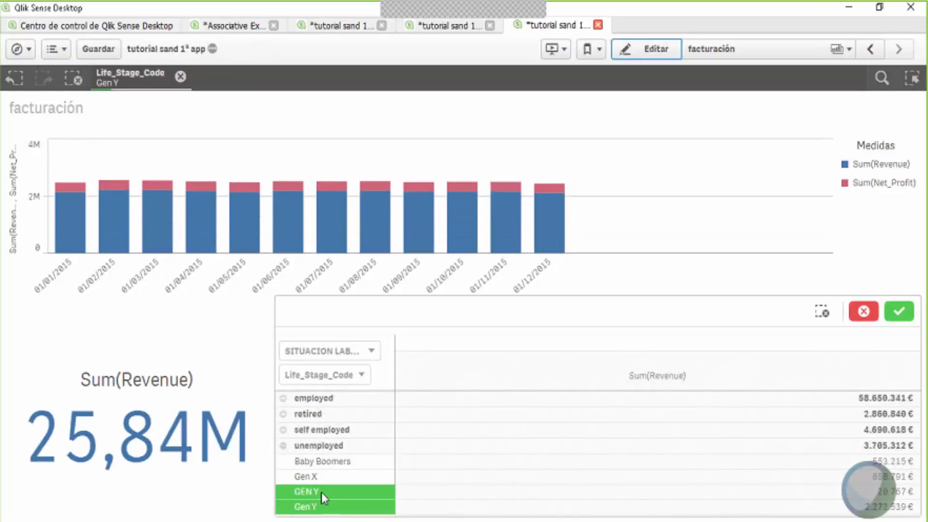
pyautogui.click(897, 311)
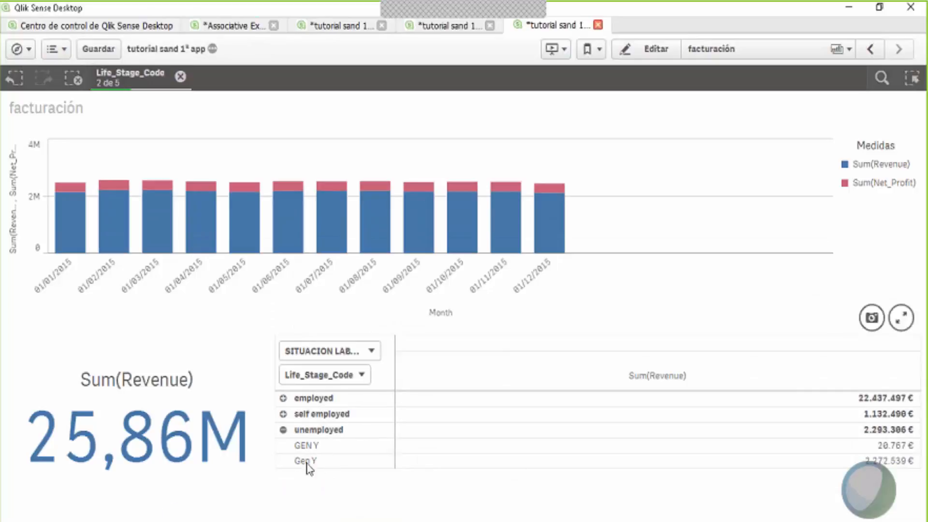
pyautogui.moveTo(118, 281)
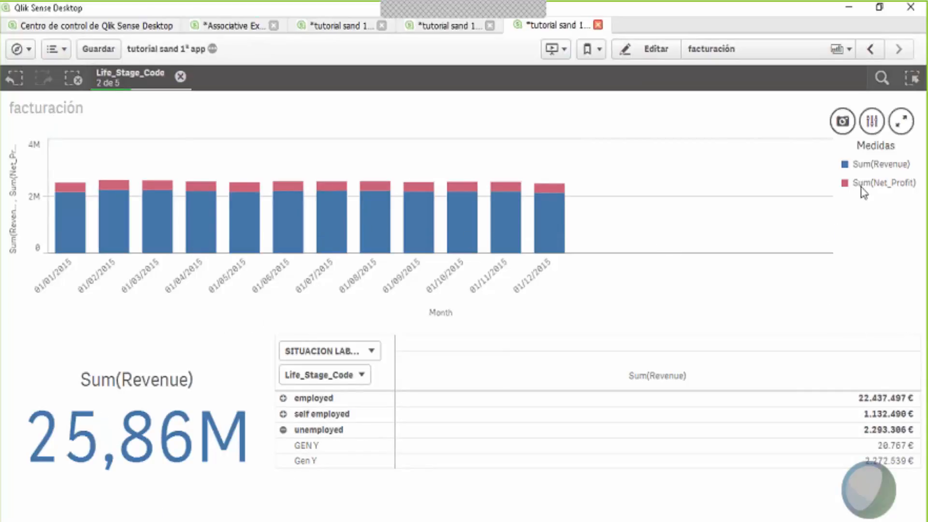
pyautogui.click(181, 77)
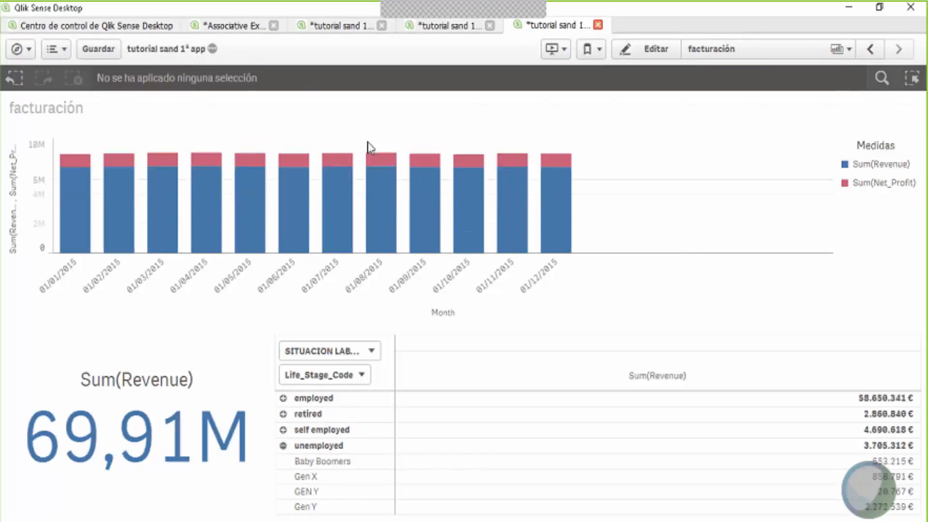